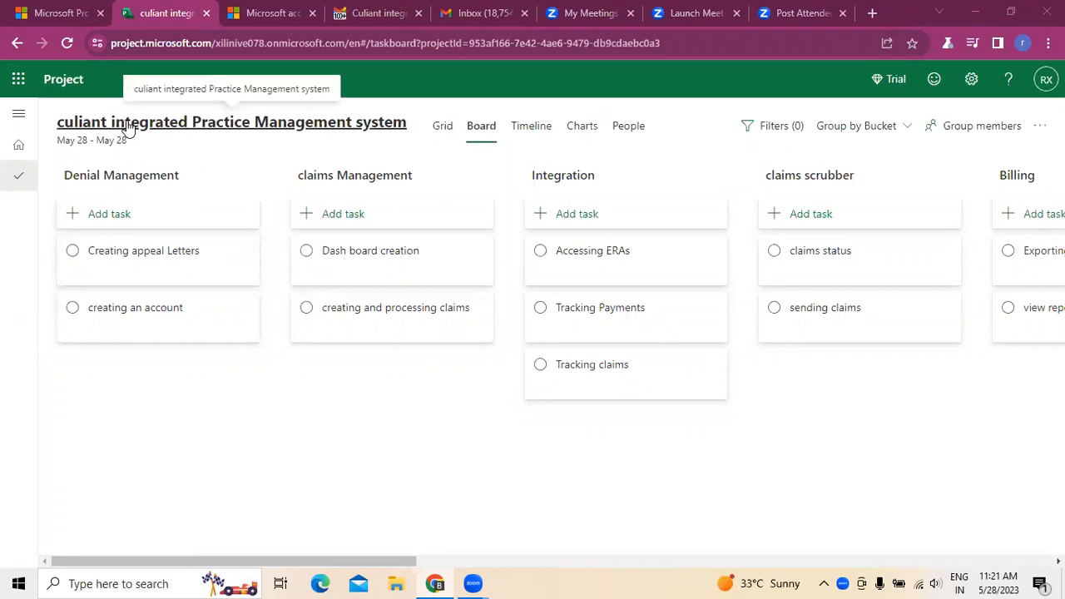
pyautogui.click(743, 562)
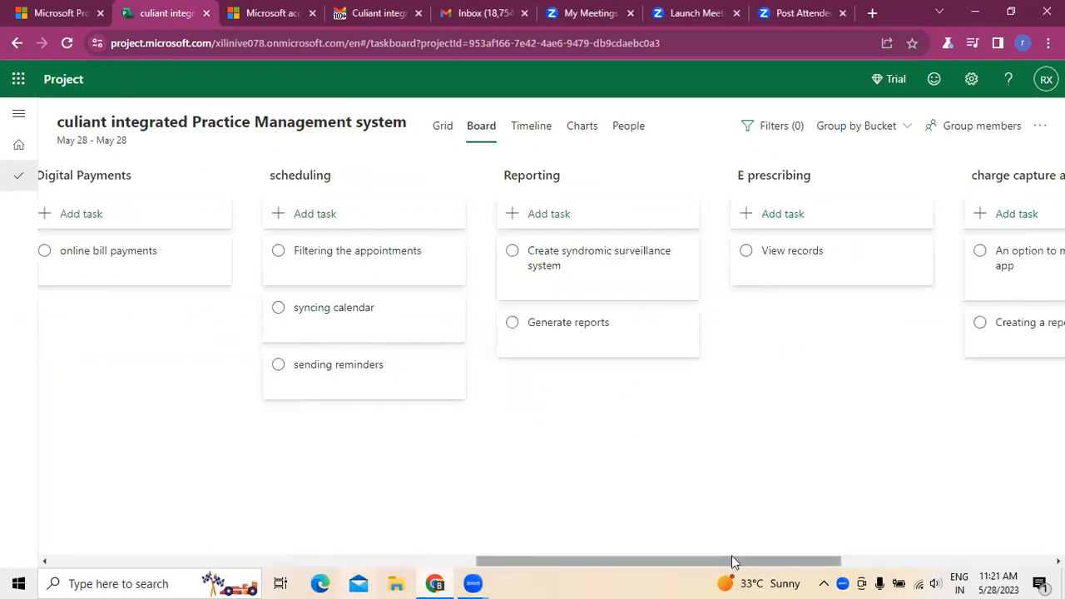
pyautogui.moveTo(732, 558); pyautogui.dragTo(280, 543)
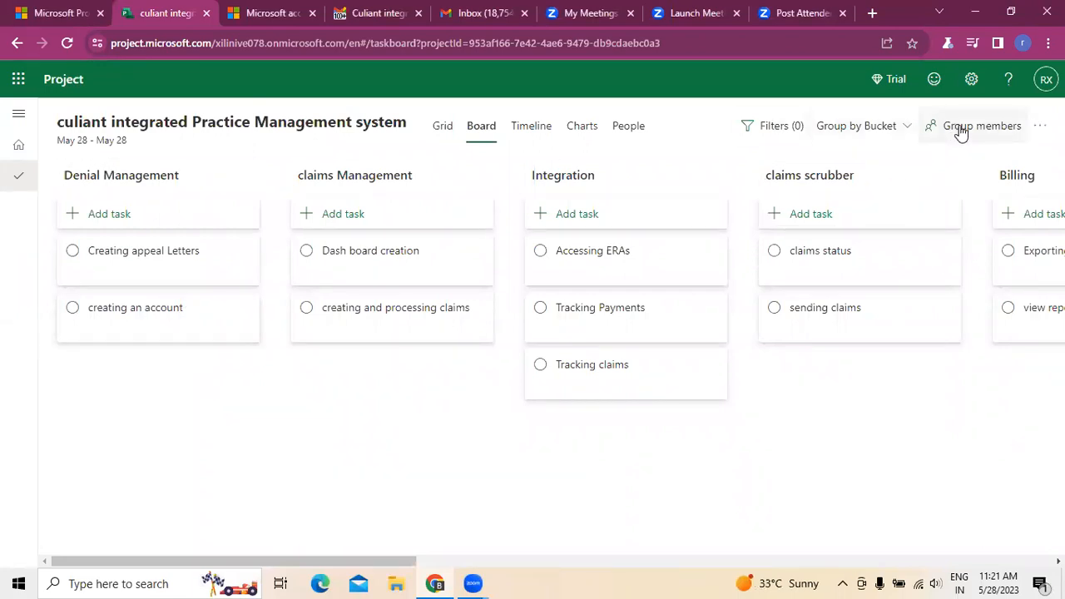
pyautogui.click(1040, 126)
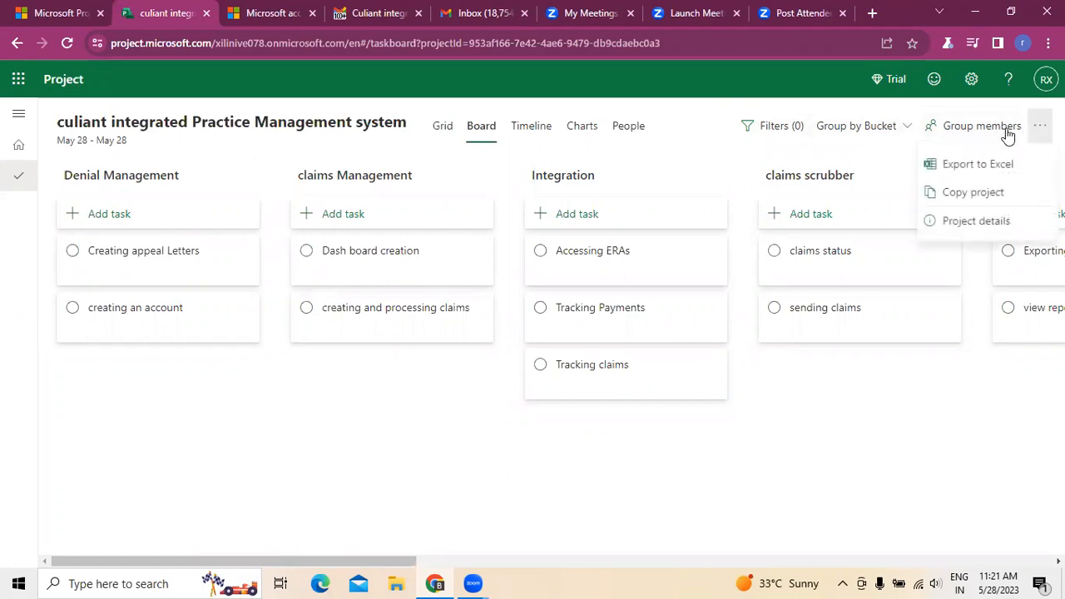
pyautogui.click(880, 503)
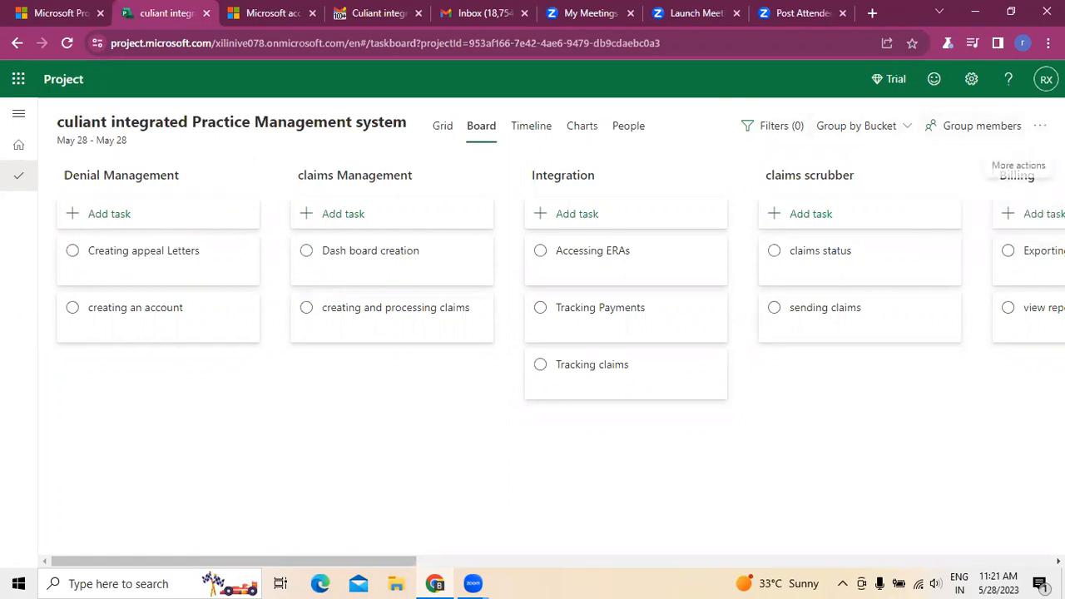
pyautogui.click(1037, 127)
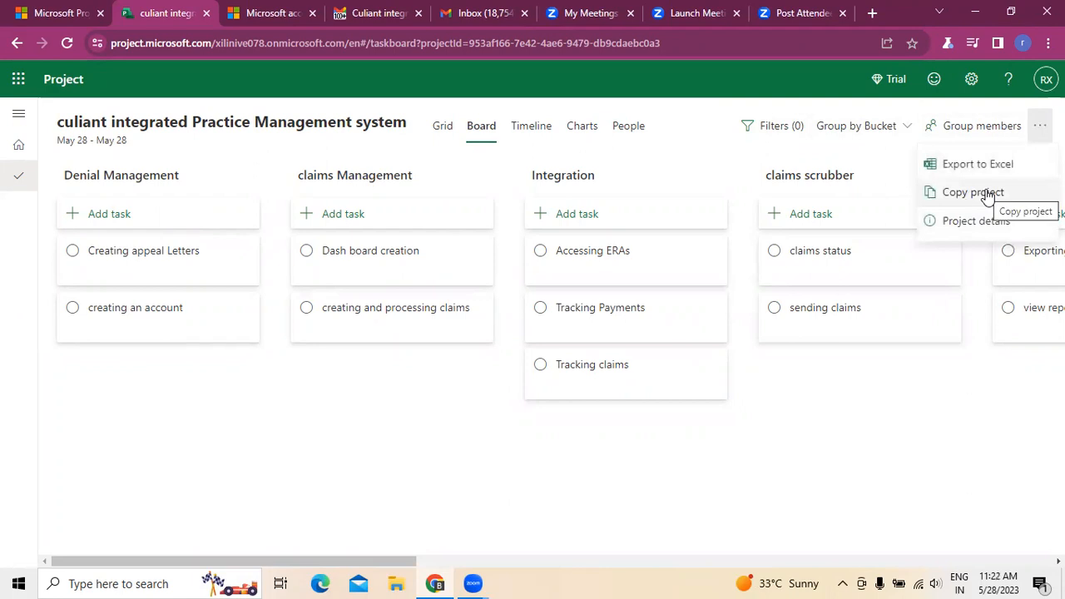
# Step: Create a new private group named "culiant integrated Practice Management system" for the project, after checking the existing groups
pyautogui.click(976, 133)
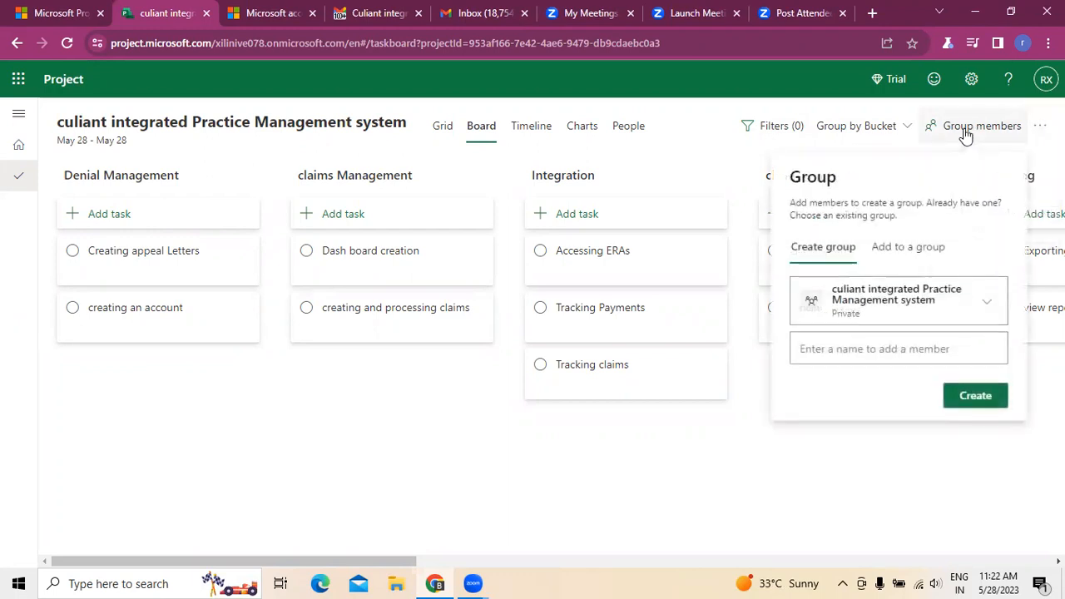
pyautogui.click(939, 248)
pyautogui.click(924, 299)
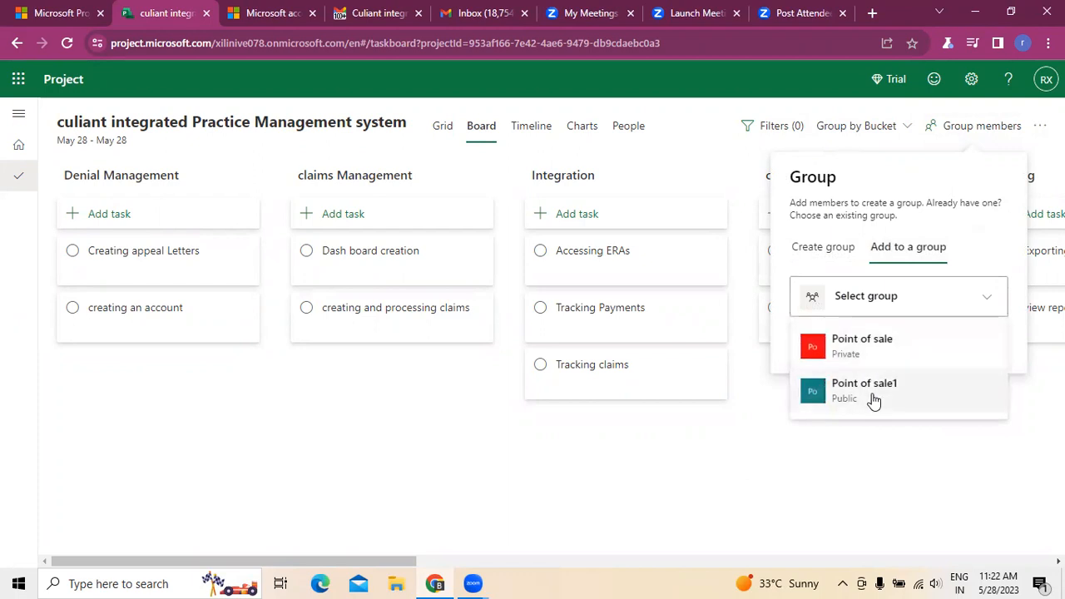
pyautogui.click(830, 245)
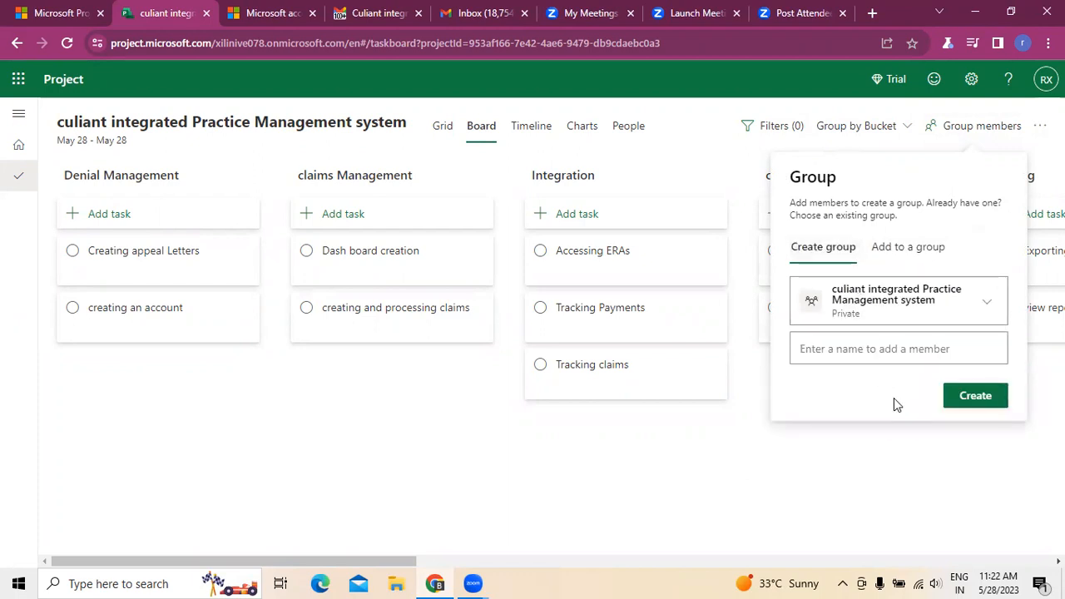
pyautogui.click(965, 401)
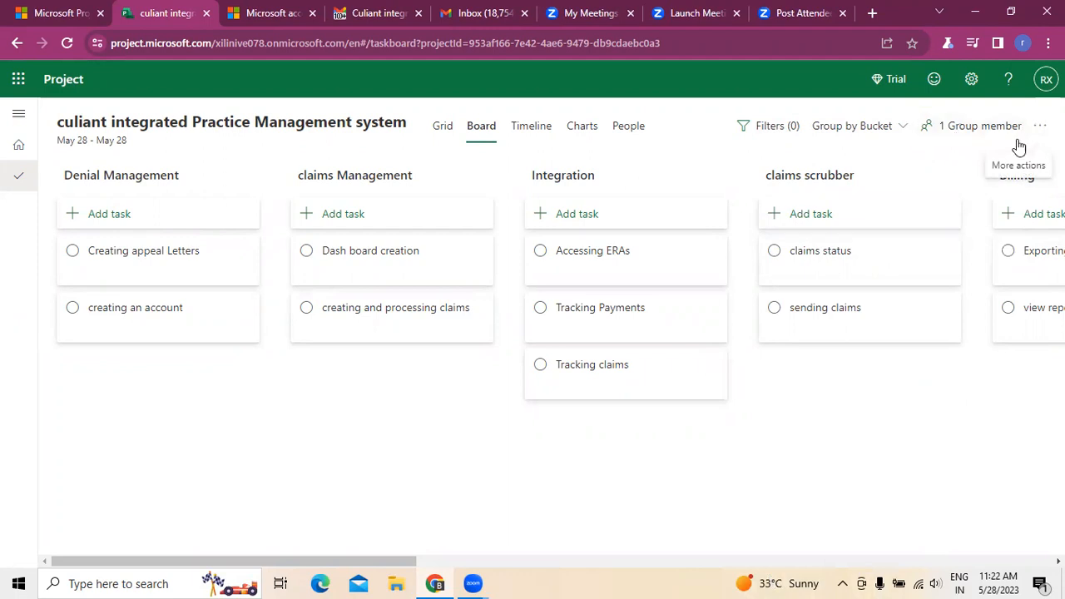
# Step: Try to add a member to the project's group by entering the person's e-mail address
pyautogui.click(995, 131)
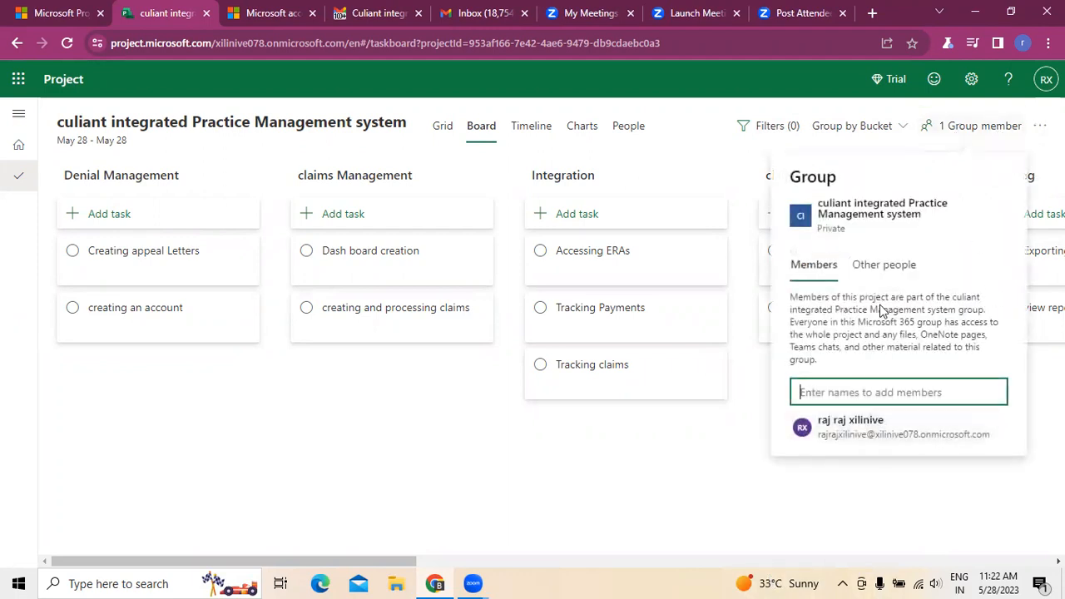
pyautogui.click(881, 267)
pyautogui.click(812, 267)
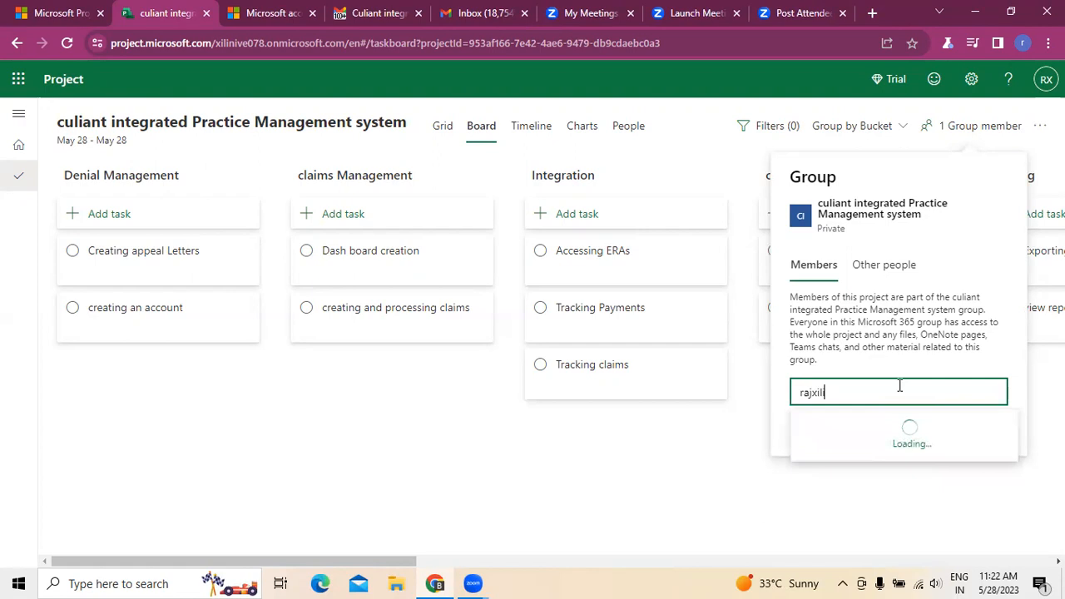
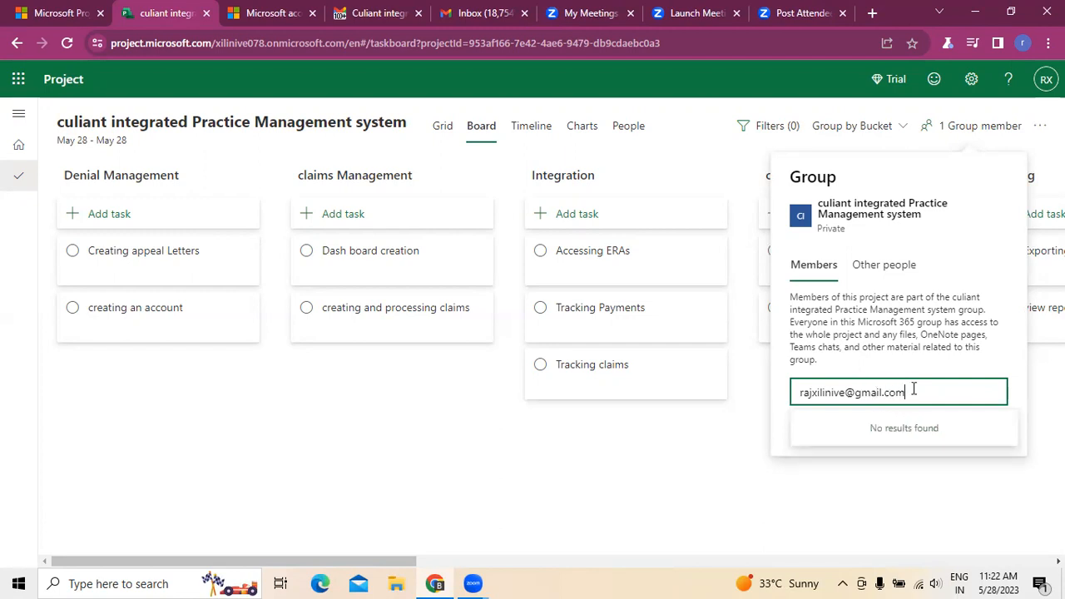
pyautogui.click(869, 264)
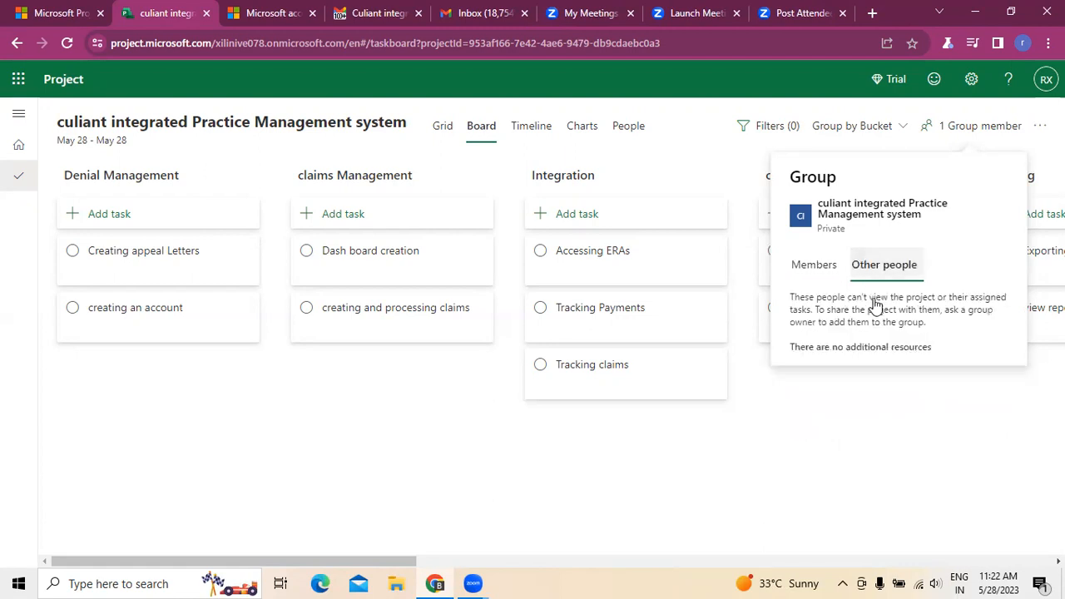
pyautogui.click(829, 265)
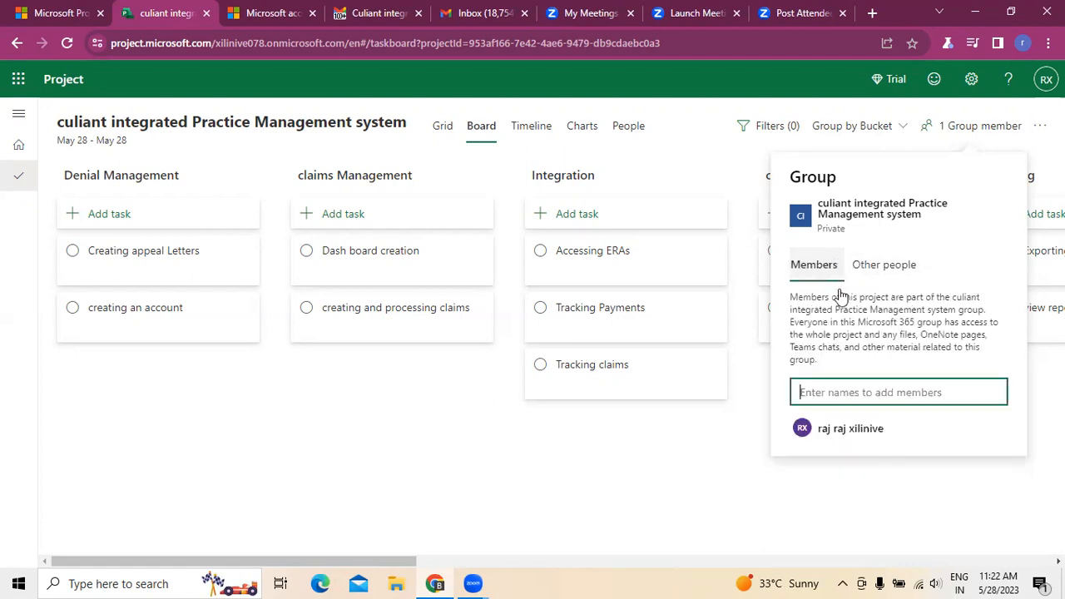
# Step: Try to add a member with a different e-mail address, a training account, and clear the entry
pyautogui.click(873, 433)
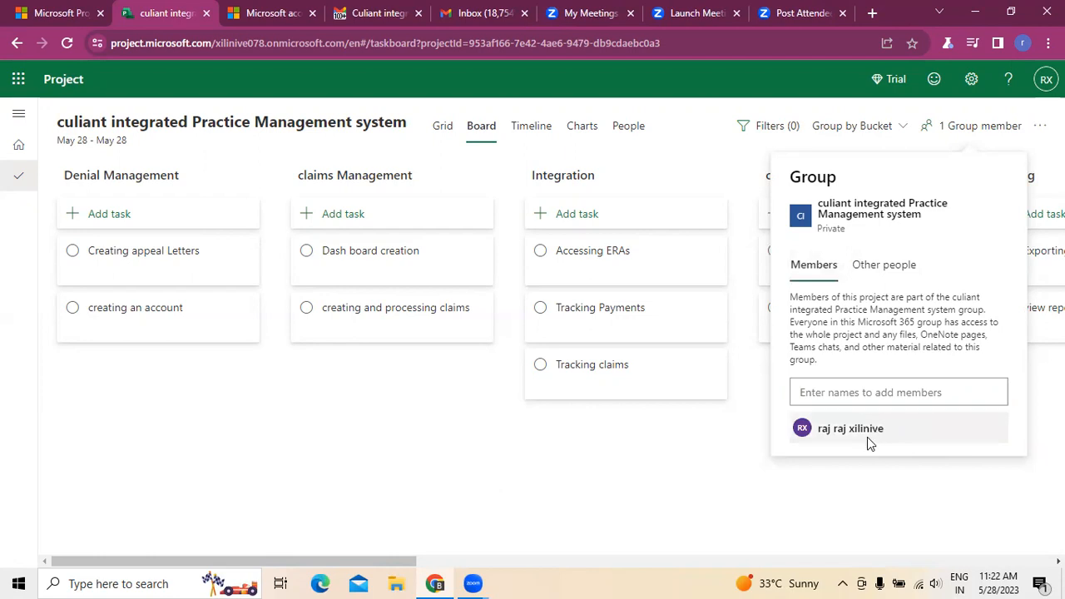
pyautogui.click(867, 398)
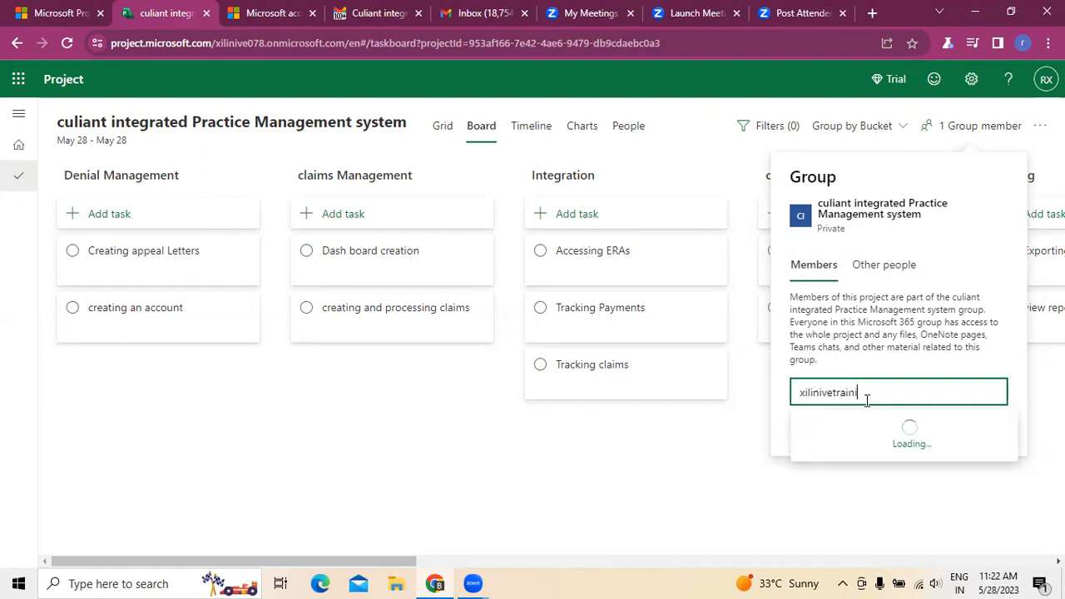
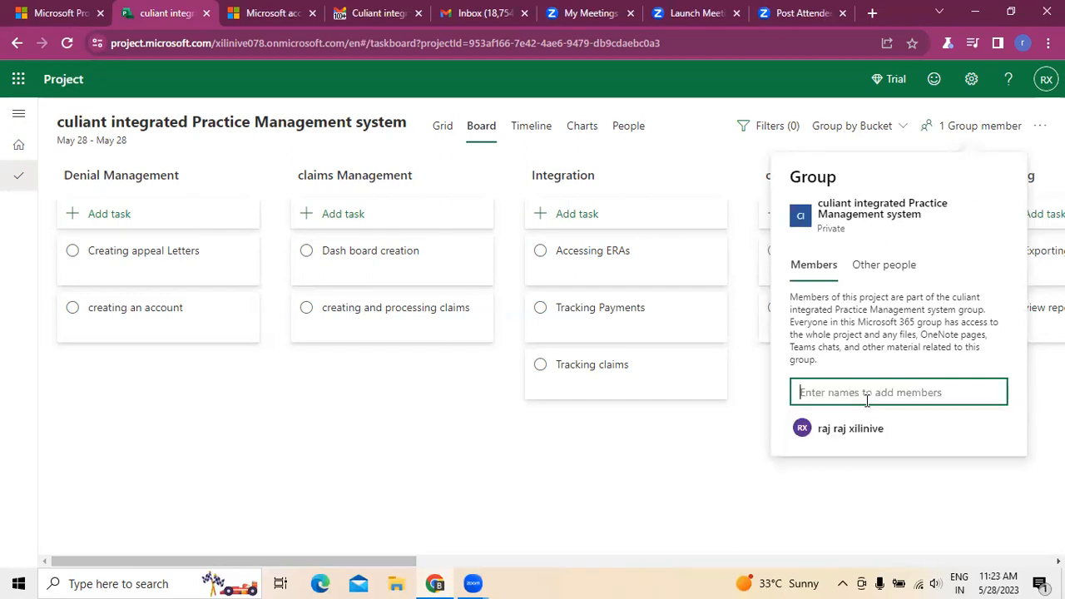
pyautogui.click(687, 475)
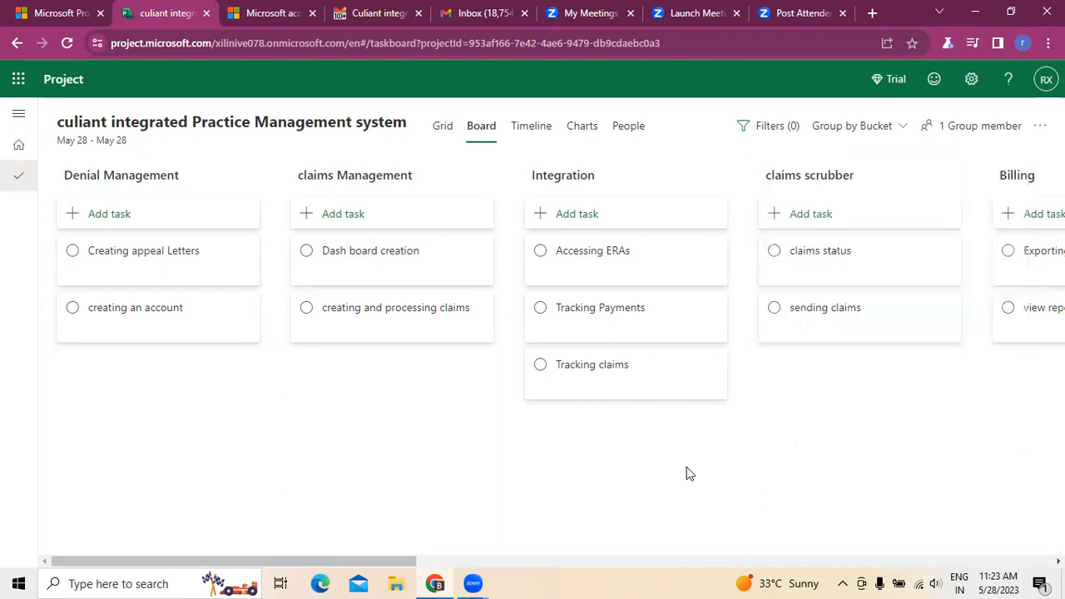
# Step: Examine the project group's members and other people, the additional project actions and the board's grouping options
pyautogui.click(928, 126)
pyautogui.click(866, 268)
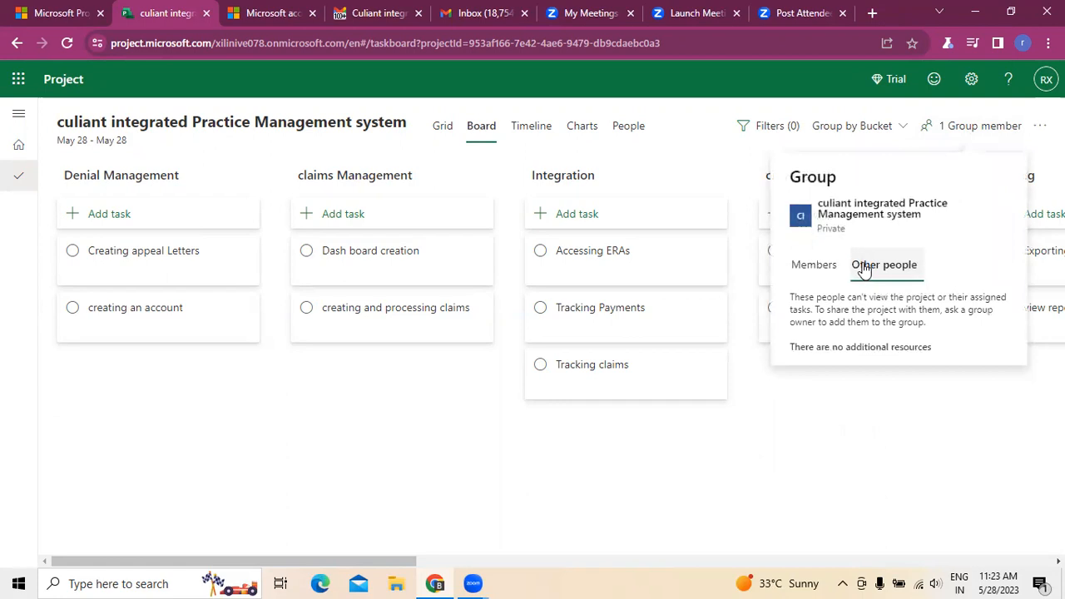
pyautogui.click(816, 266)
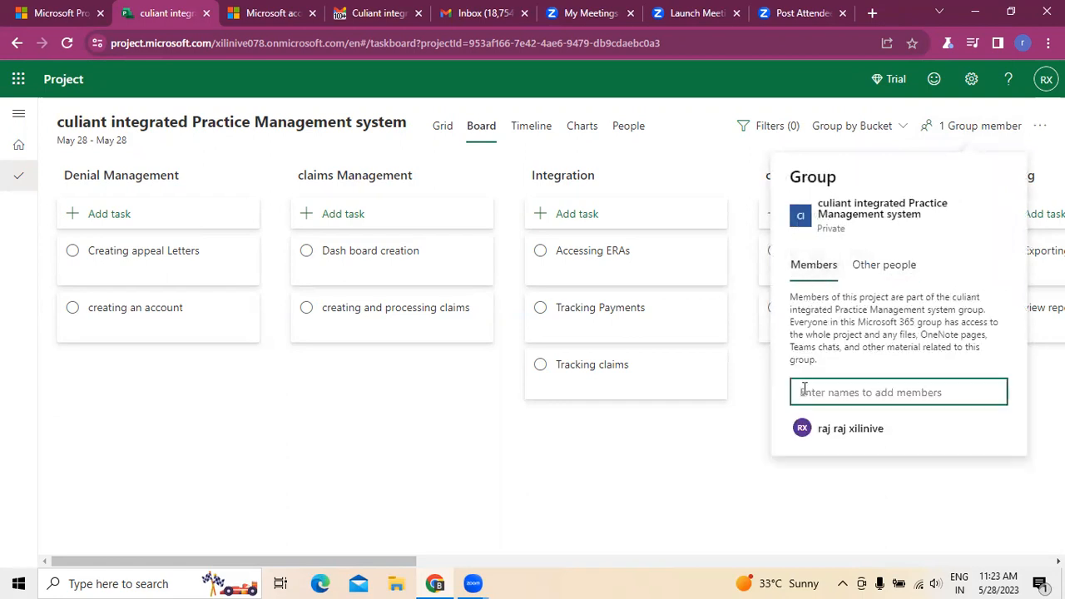
pyautogui.click(698, 489)
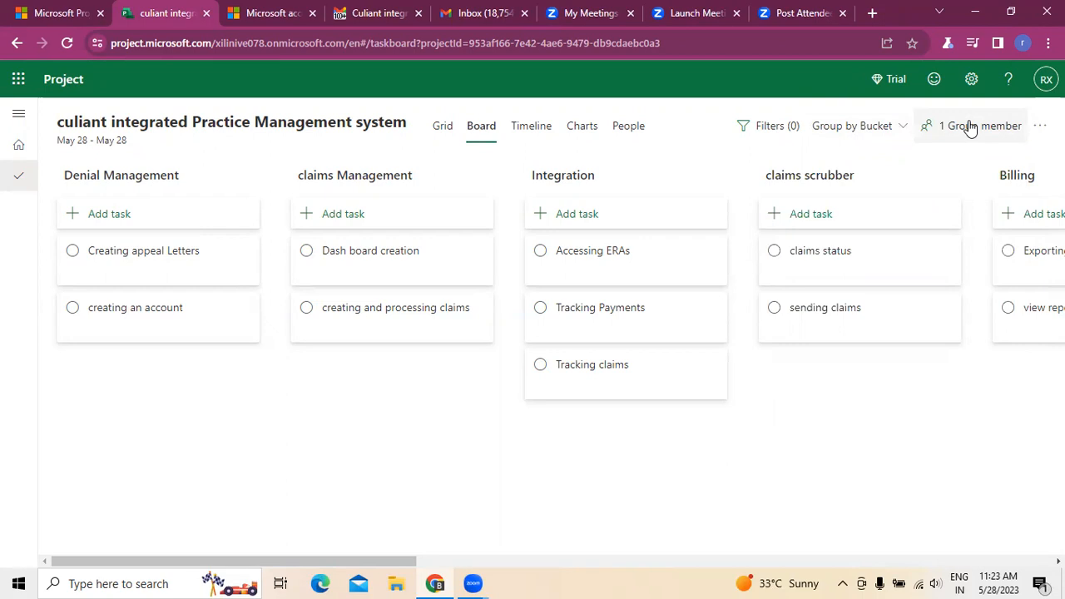
pyautogui.click(1040, 125)
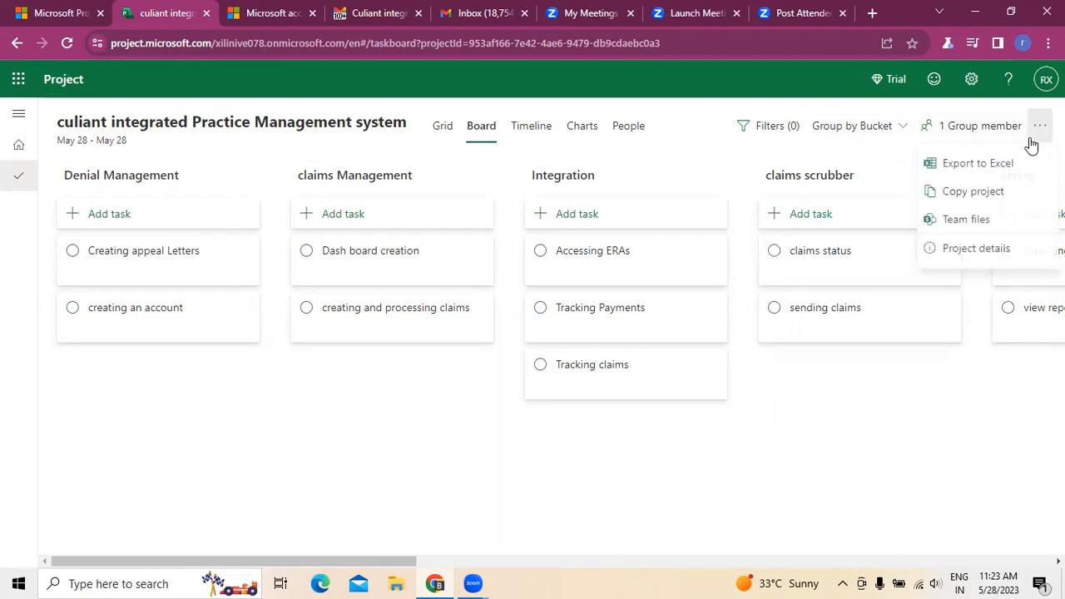
pyautogui.click(806, 383)
pyautogui.click(981, 126)
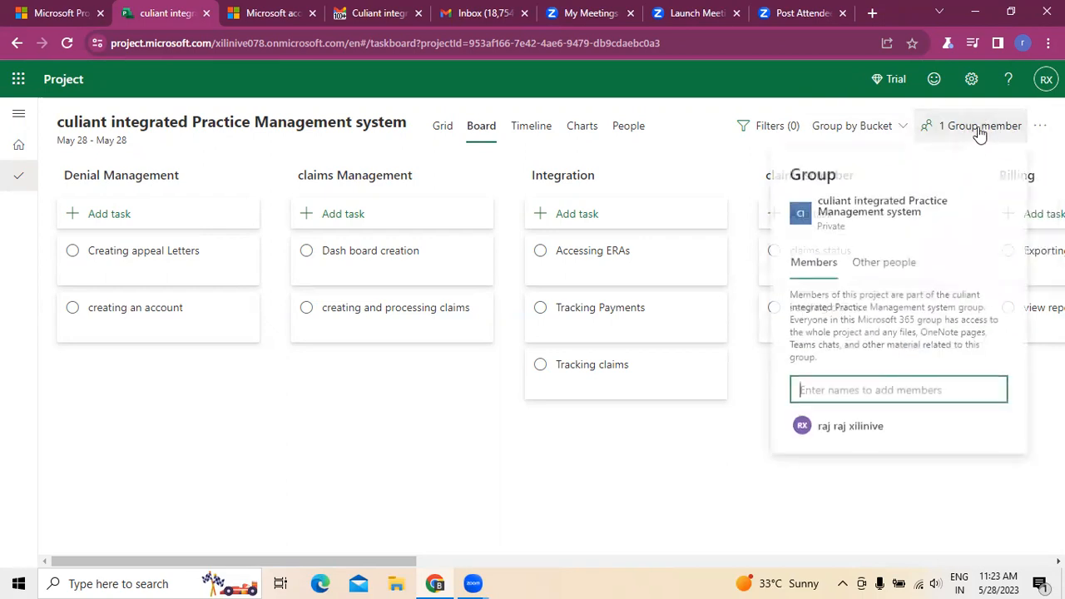
pyautogui.click(761, 462)
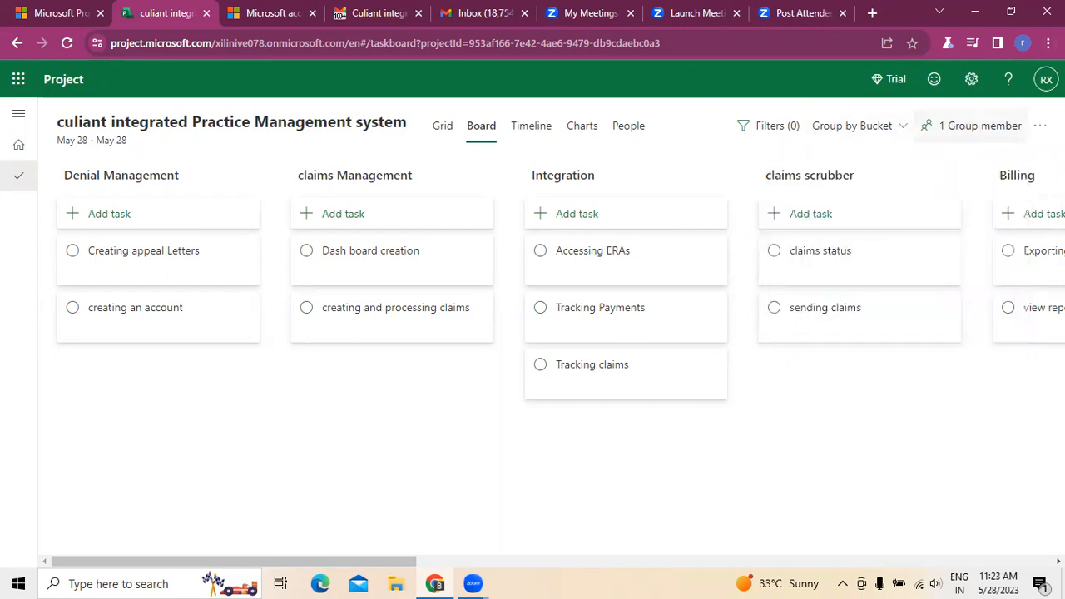
pyautogui.click(1040, 126)
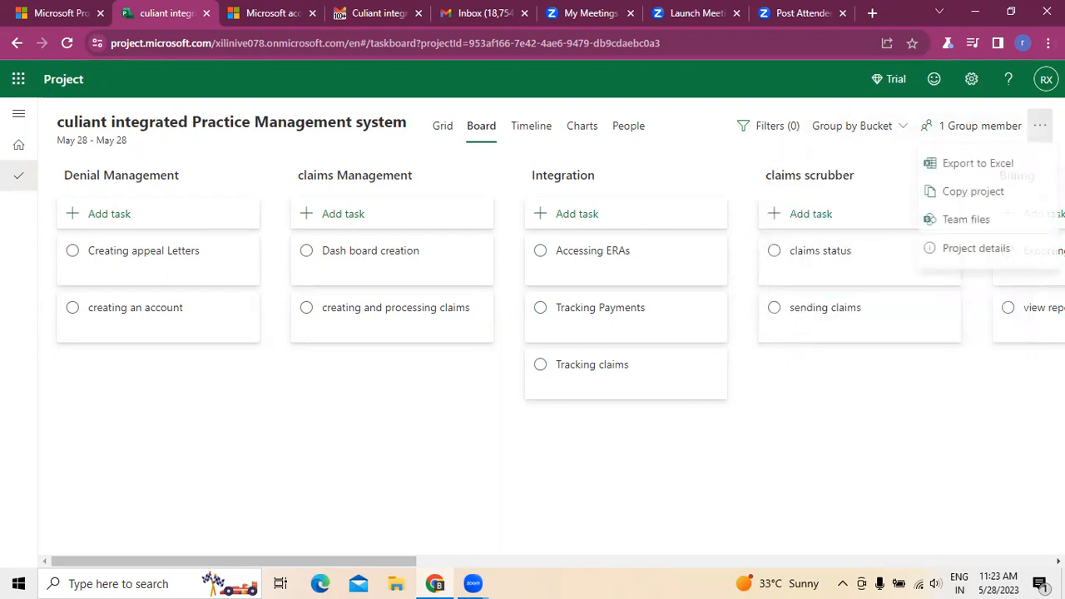
pyautogui.click(796, 447)
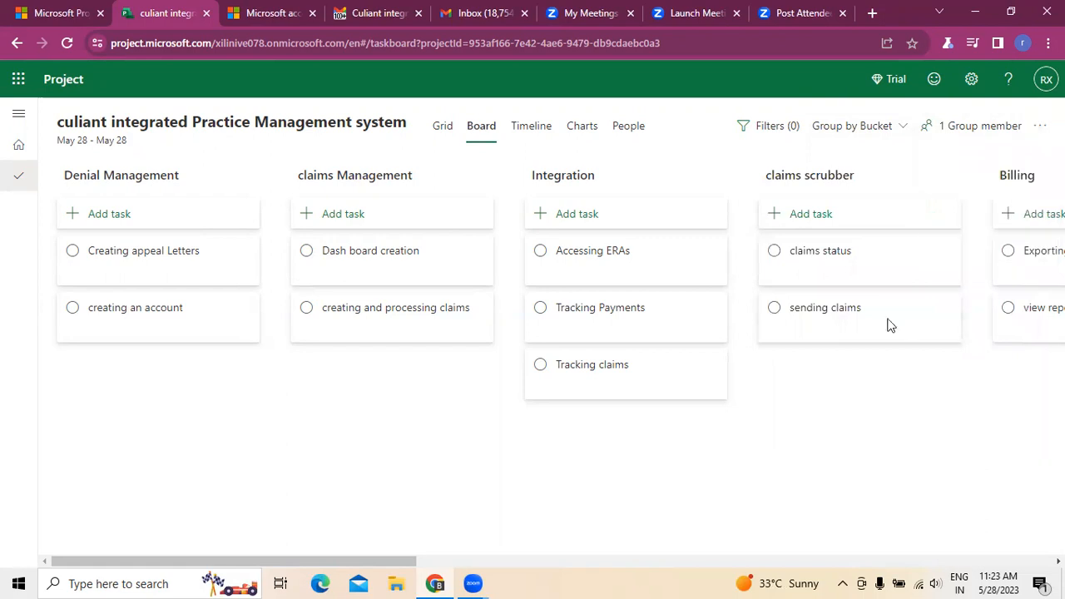
pyautogui.click(905, 130)
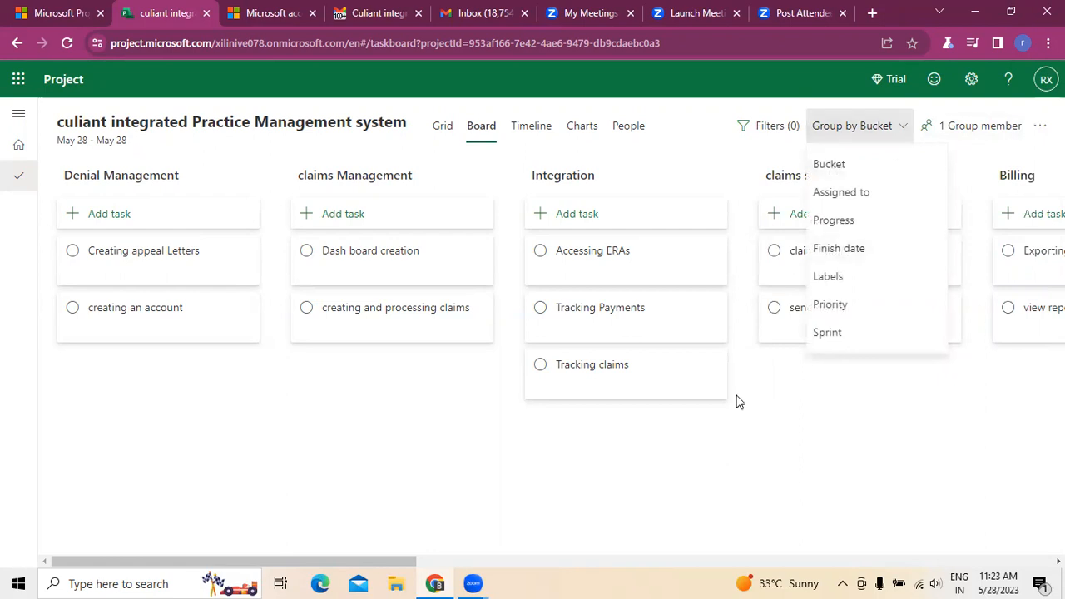
pyautogui.click(704, 474)
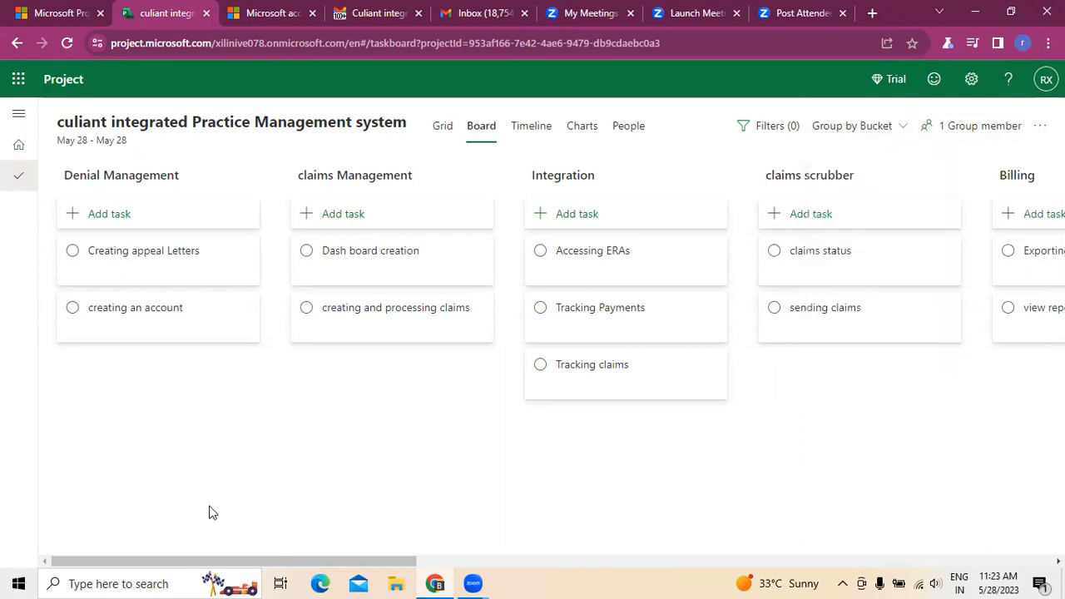
# Step: Show the project's tasks as a grid and open the details of the "Creating appeal Letters" task
pyautogui.click(447, 131)
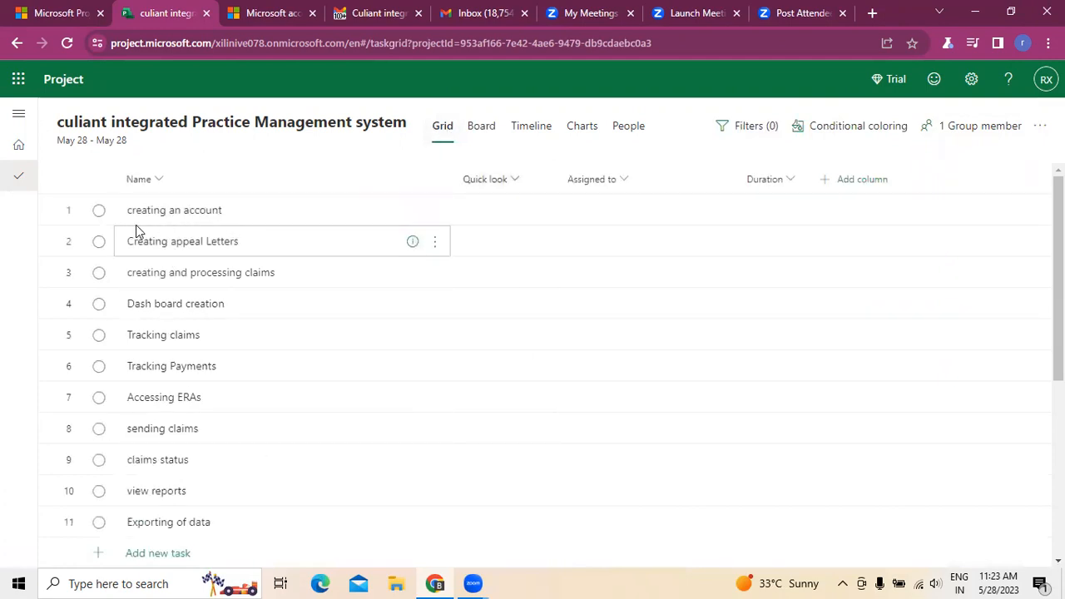
pyautogui.click(98, 211)
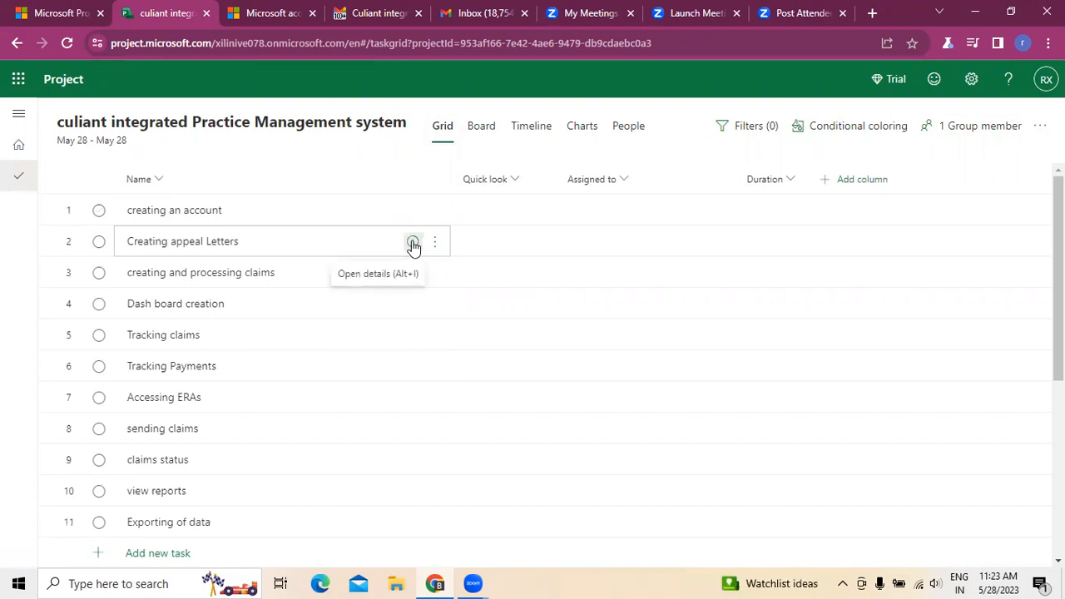
pyautogui.click(412, 245)
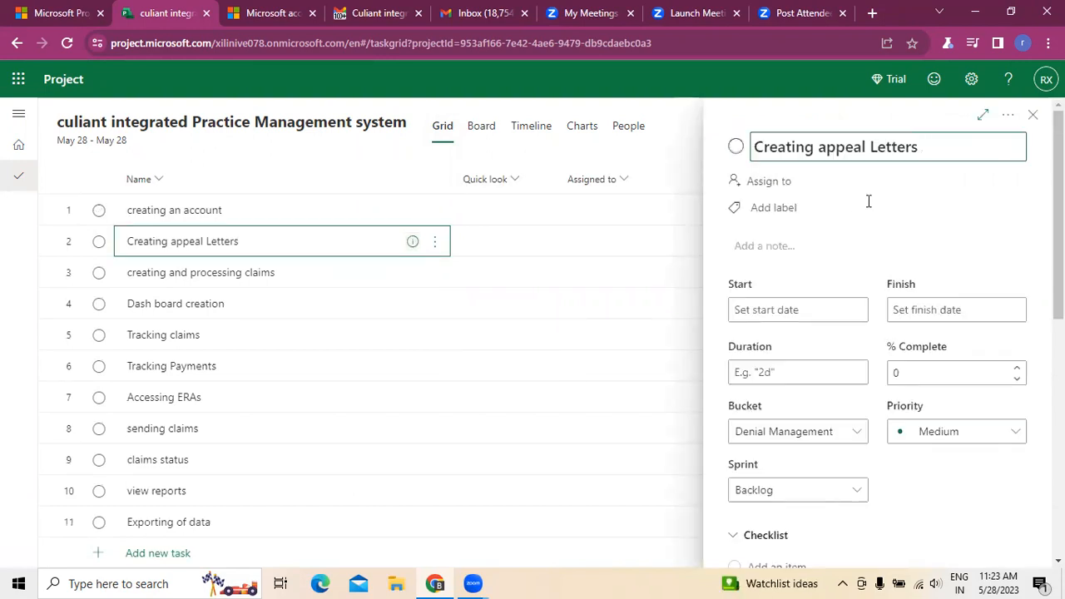
pyautogui.click(433, 250)
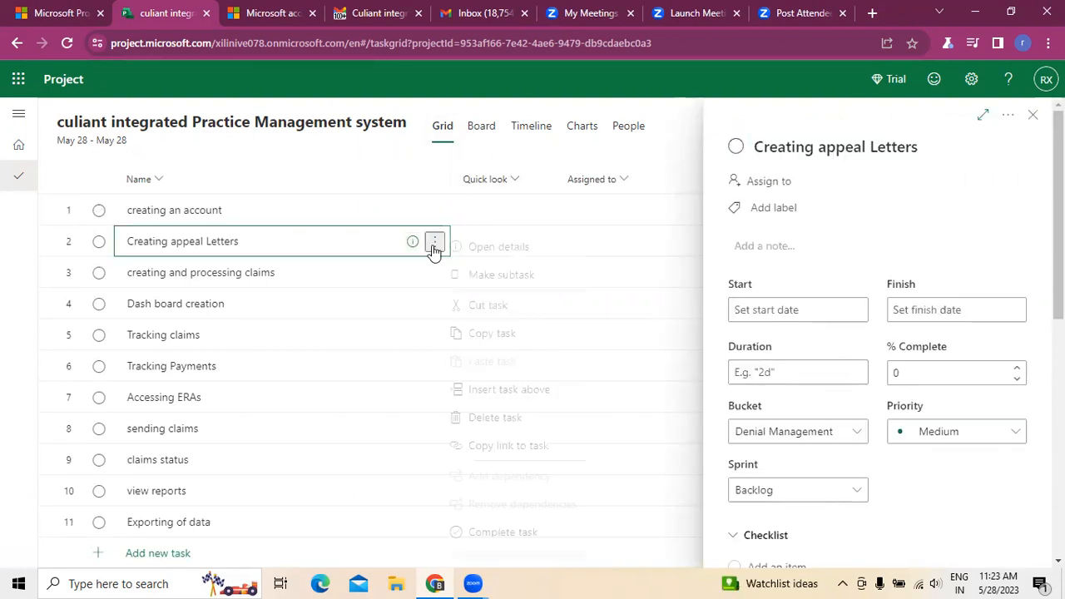
pyautogui.click(666, 136)
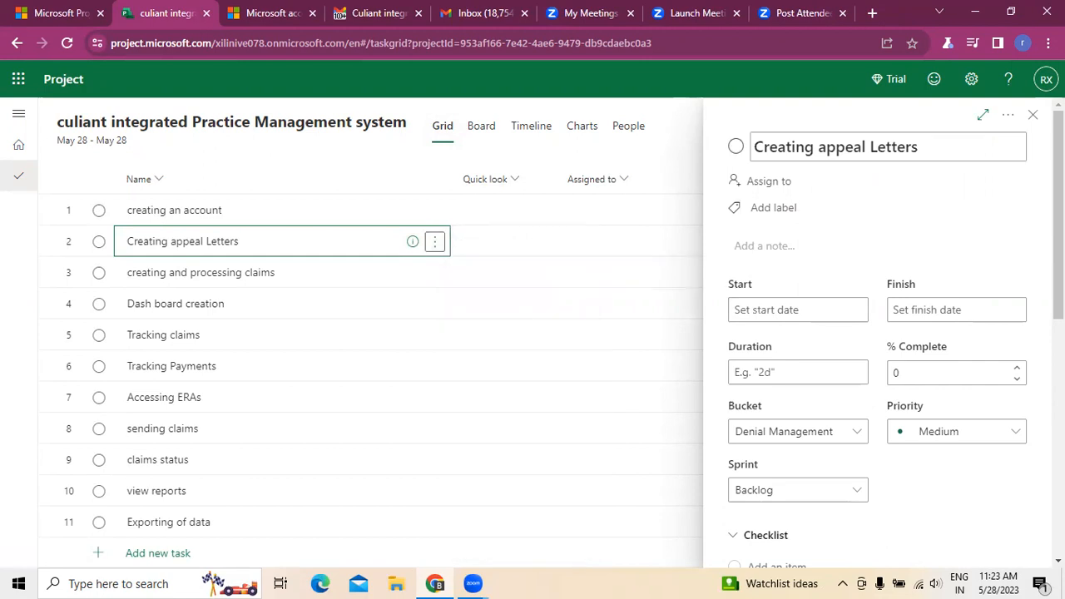
# Step: Open the details of the "creating an account" task and assign it to the project's group member
pyautogui.click(434, 243)
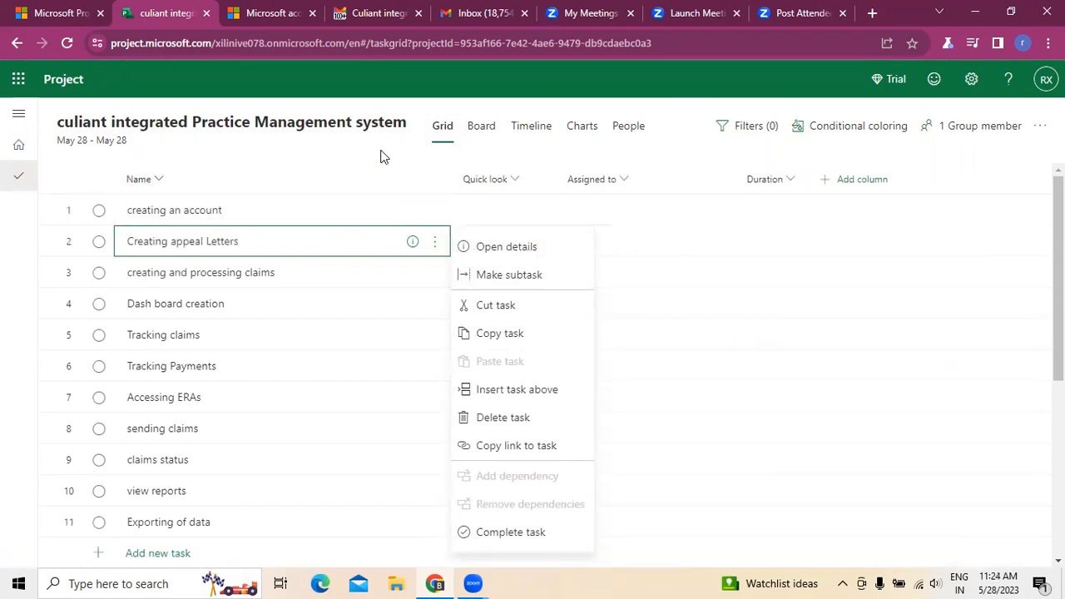
pyautogui.press('Escape')
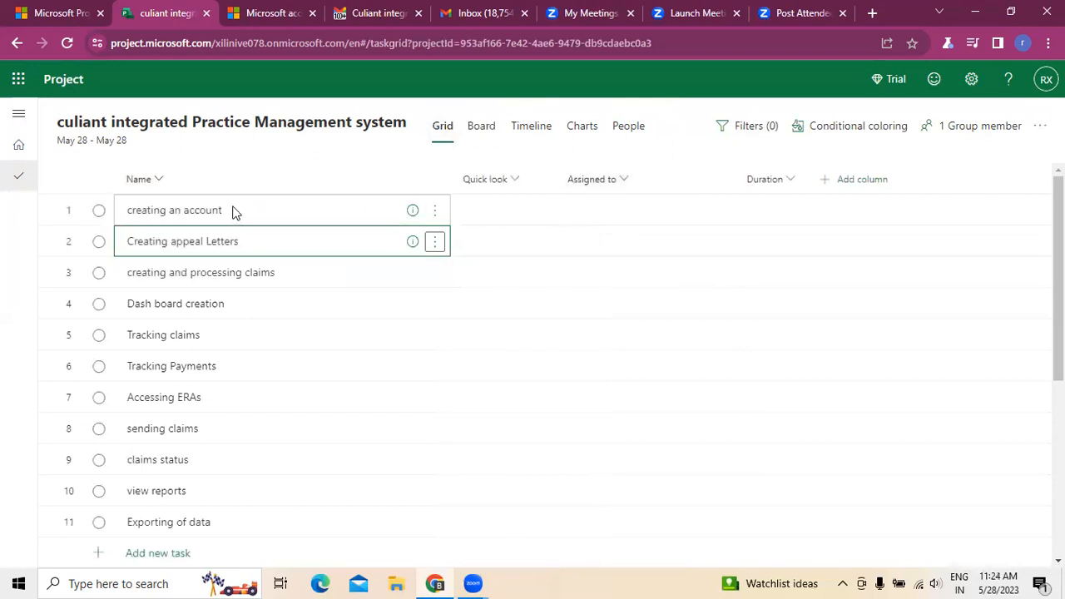
pyautogui.click(435, 210)
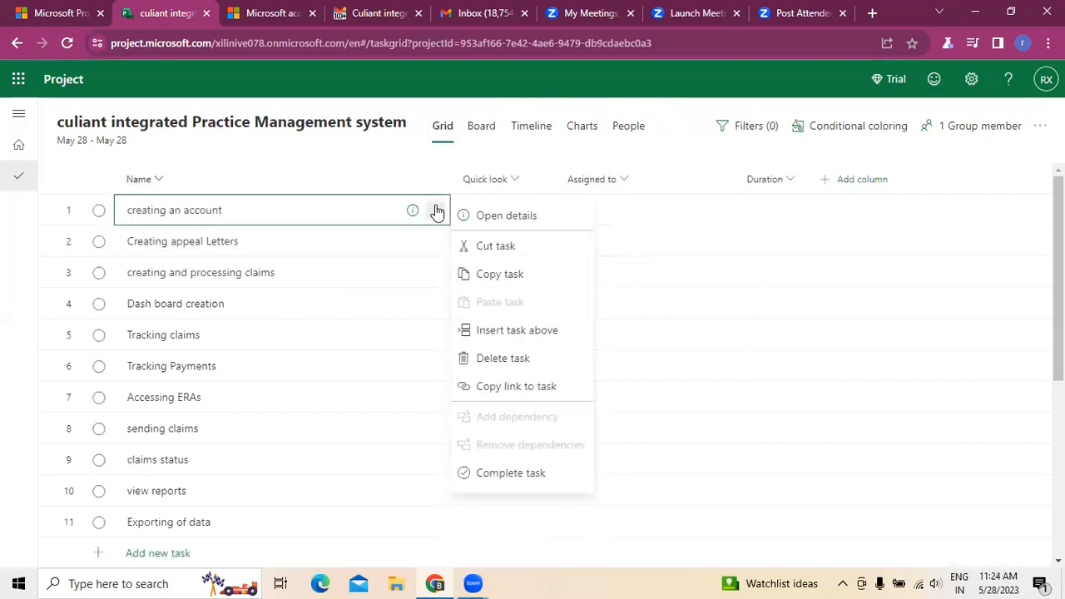
pyautogui.click(491, 218)
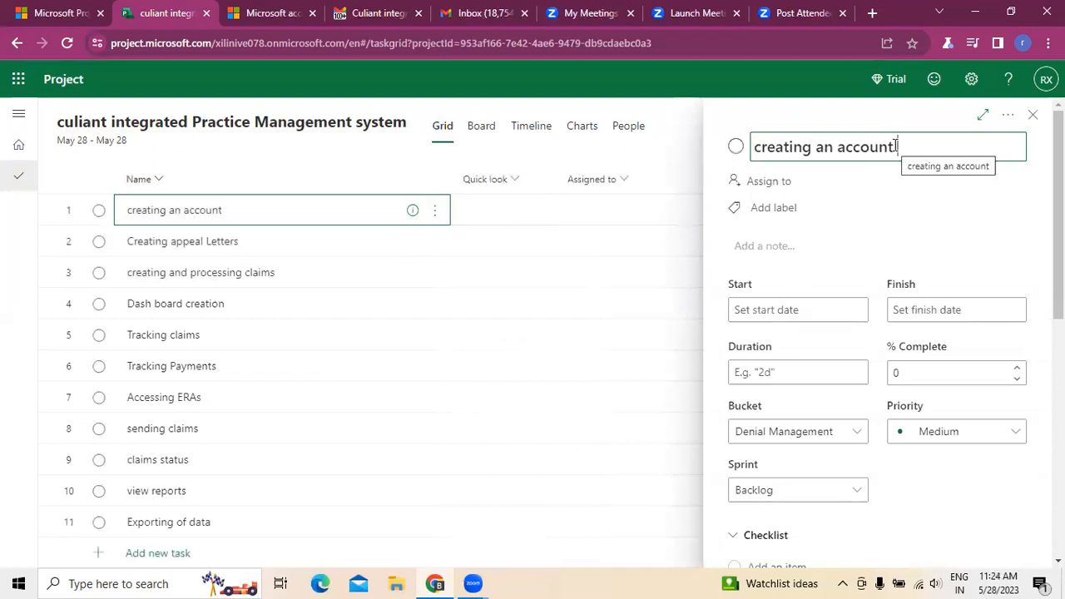
pyautogui.click(780, 186)
pyautogui.click(798, 271)
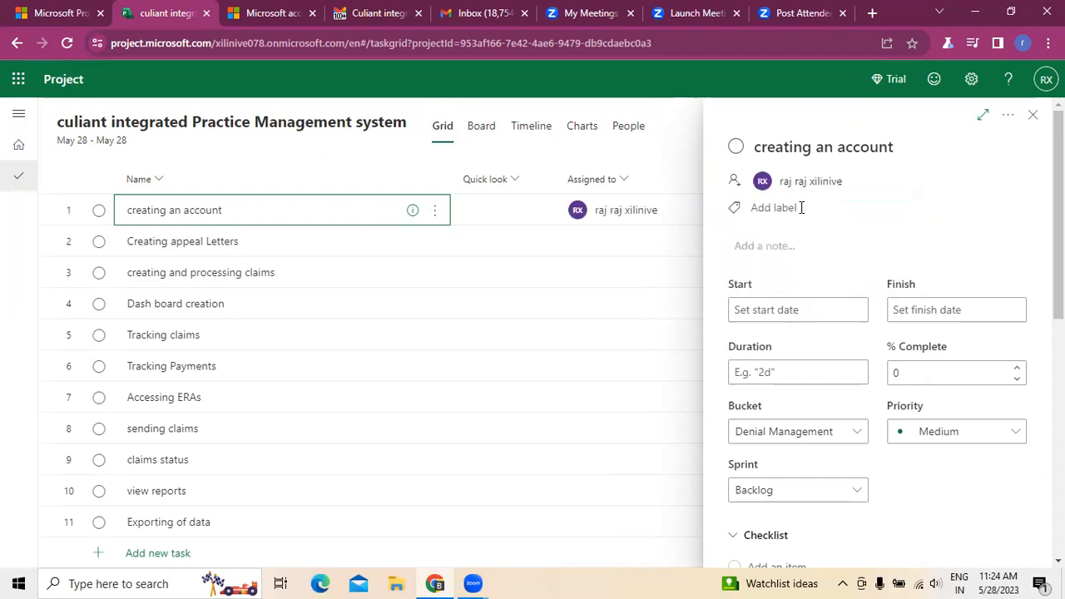
# Step: Give the "creating an account" task the Pink label and the note "creating account to access the application"
pyautogui.click(801, 209)
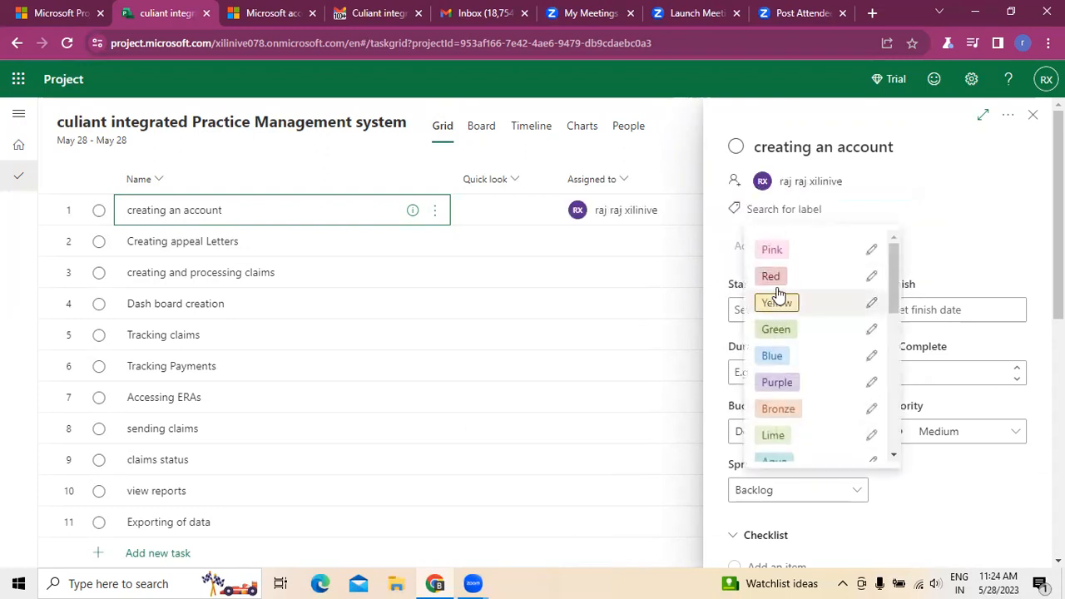
pyautogui.click(788, 250)
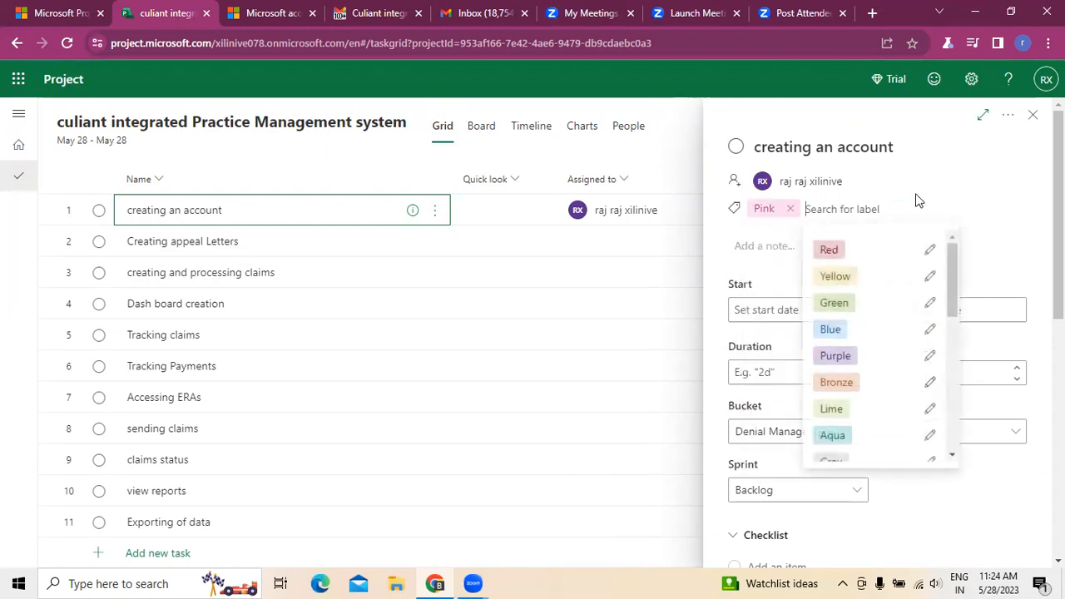
pyautogui.click(693, 119)
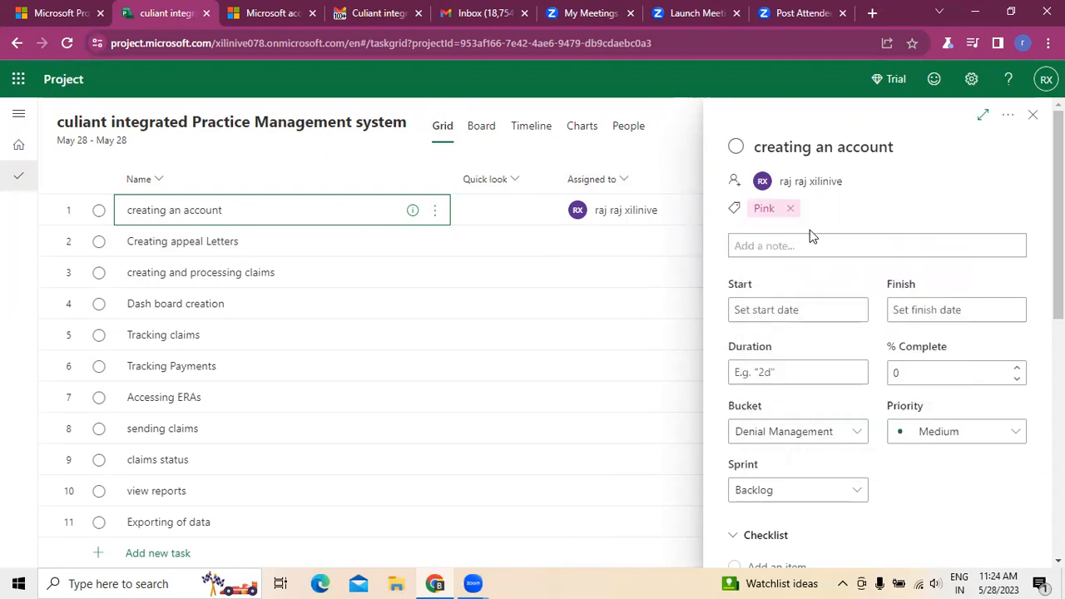
pyautogui.click(784, 244)
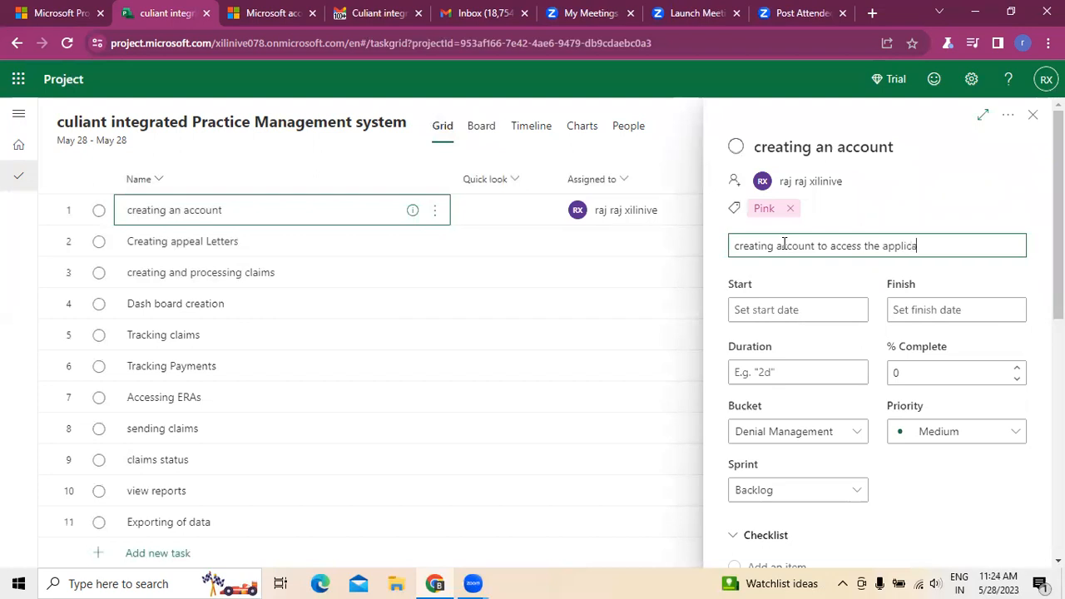
pyautogui.click(673, 116)
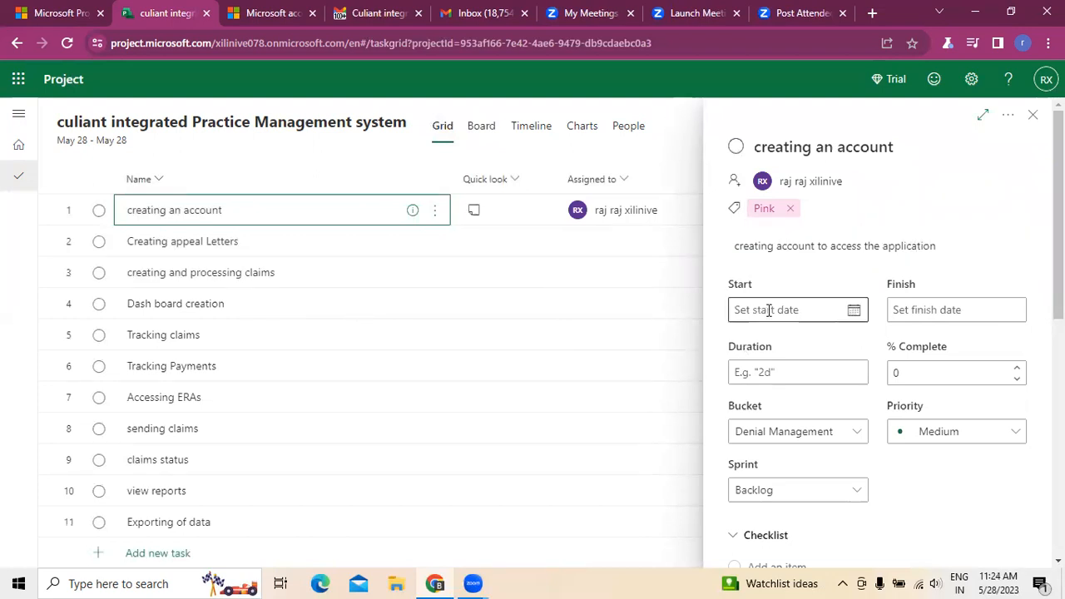
# Step: Schedule the "creating an account" task to start on 05/29/2023 and finish on 05/31/2023
pyautogui.click(856, 316)
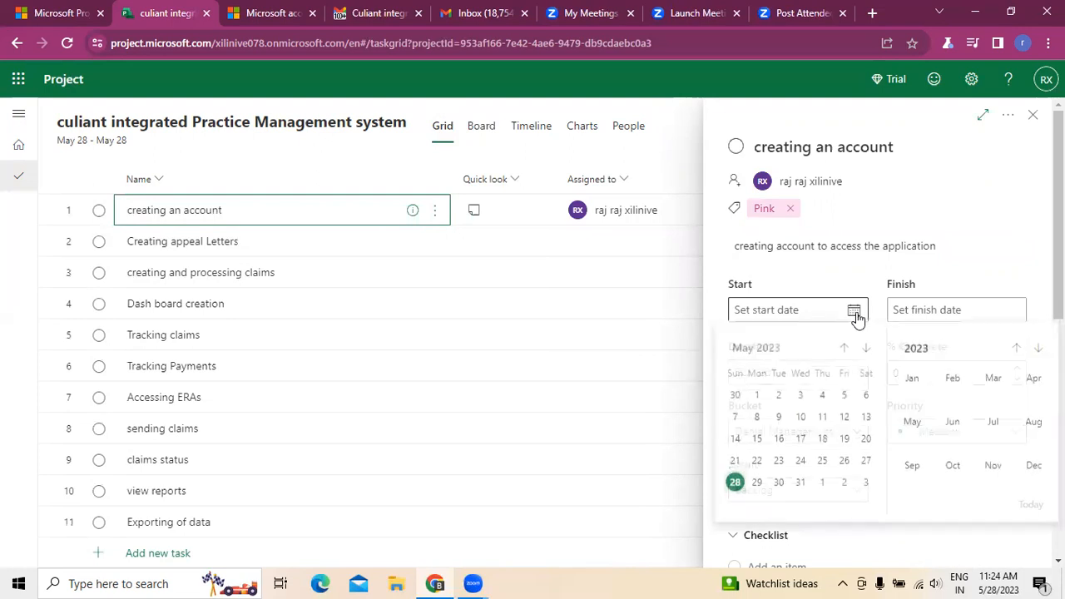
pyautogui.click(757, 484)
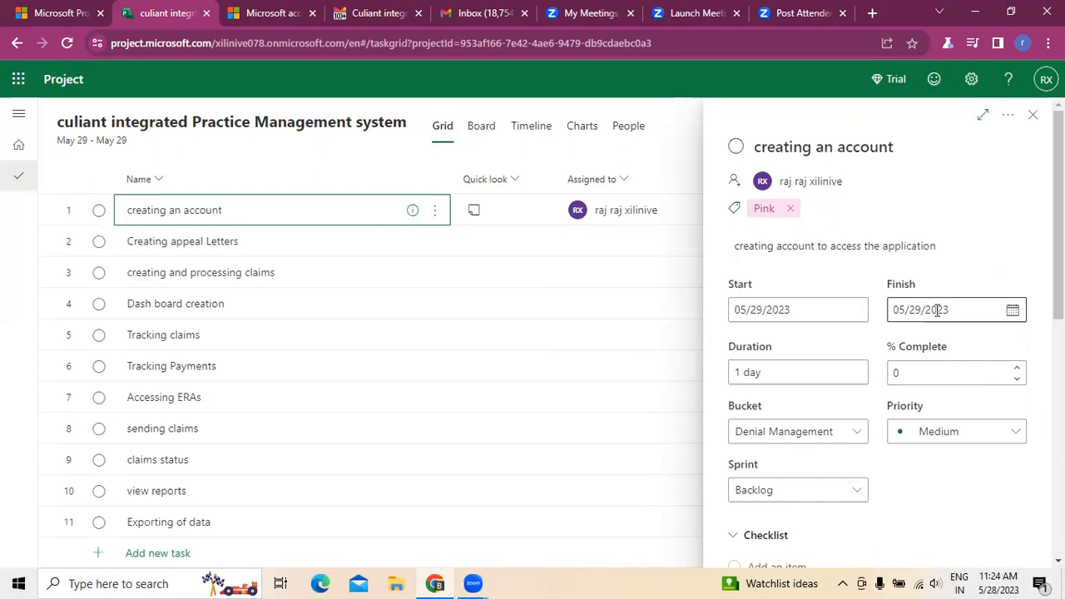
pyautogui.click(1001, 313)
pyautogui.click(1014, 312)
pyautogui.click(1013, 313)
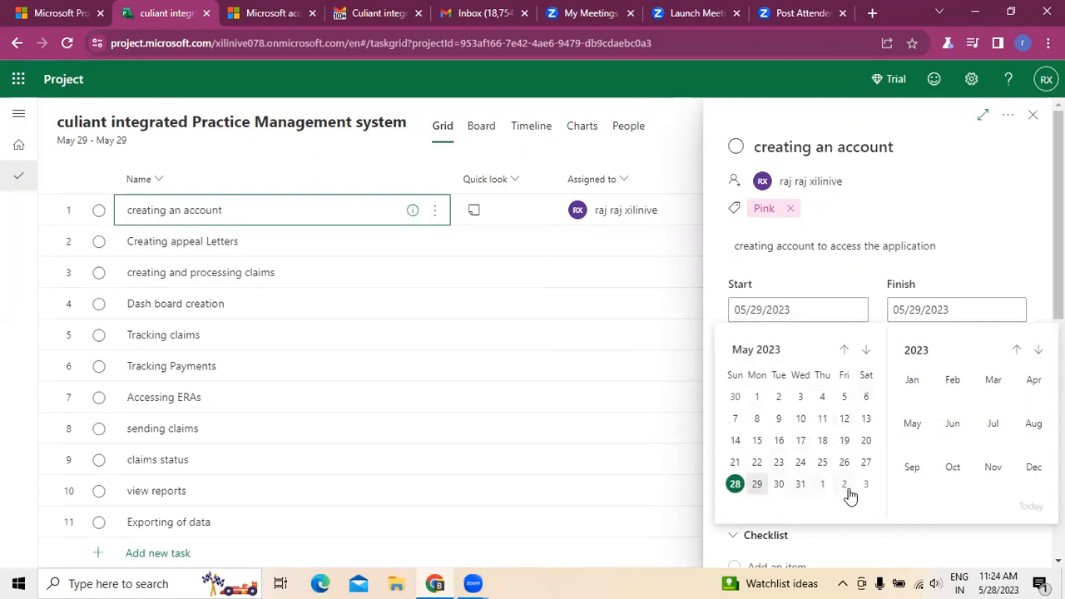
pyautogui.click(802, 486)
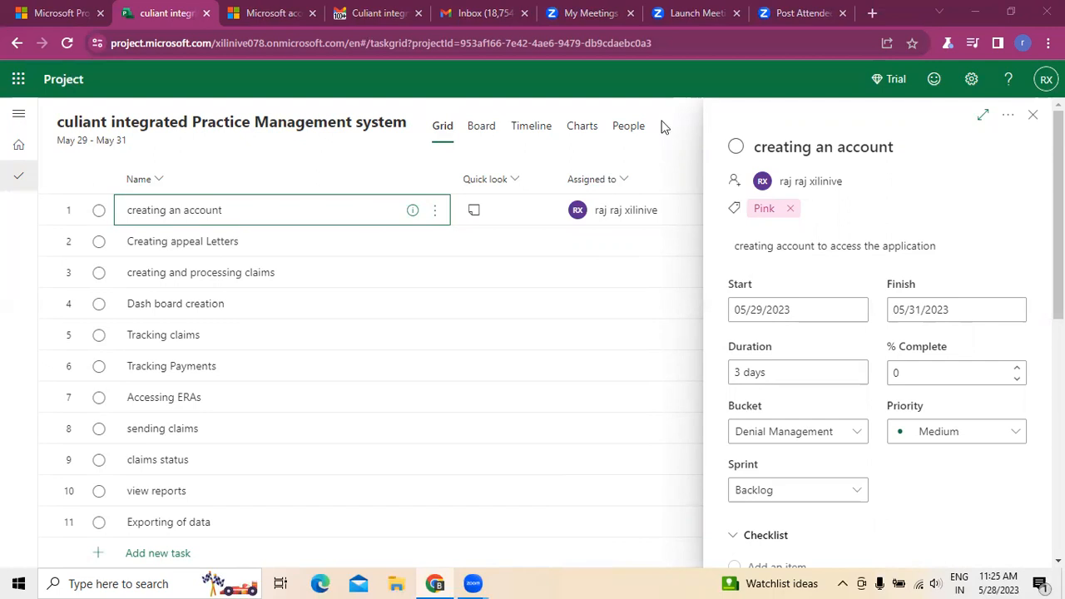
# Step: Try raising and lowering the task's completion percentage, and check its bucket options
pyautogui.click(1017, 369)
pyautogui.click(1017, 379)
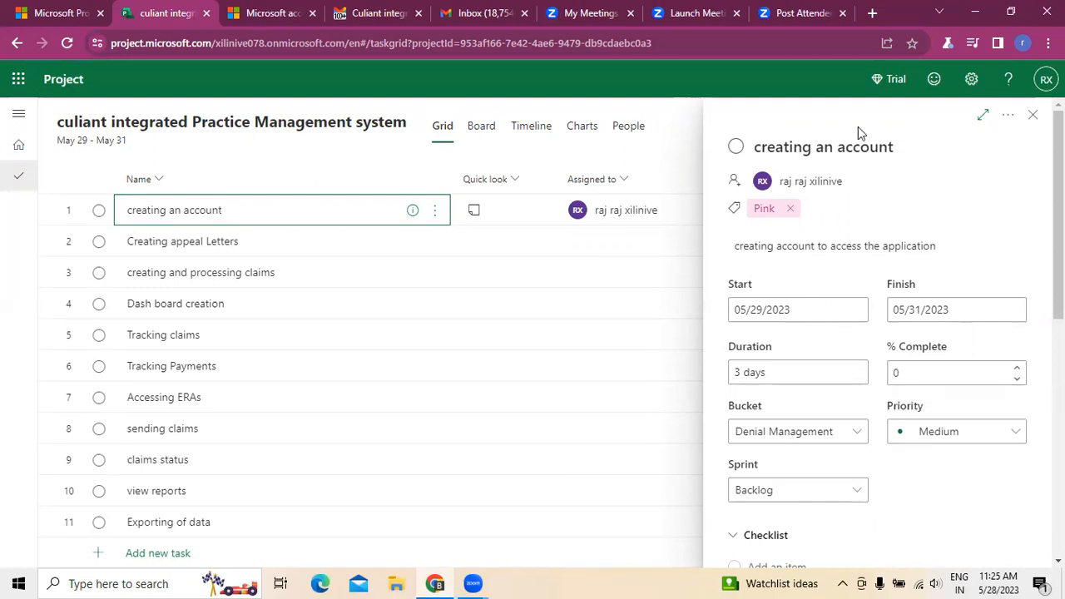
pyautogui.click(857, 434)
pyautogui.click(816, 122)
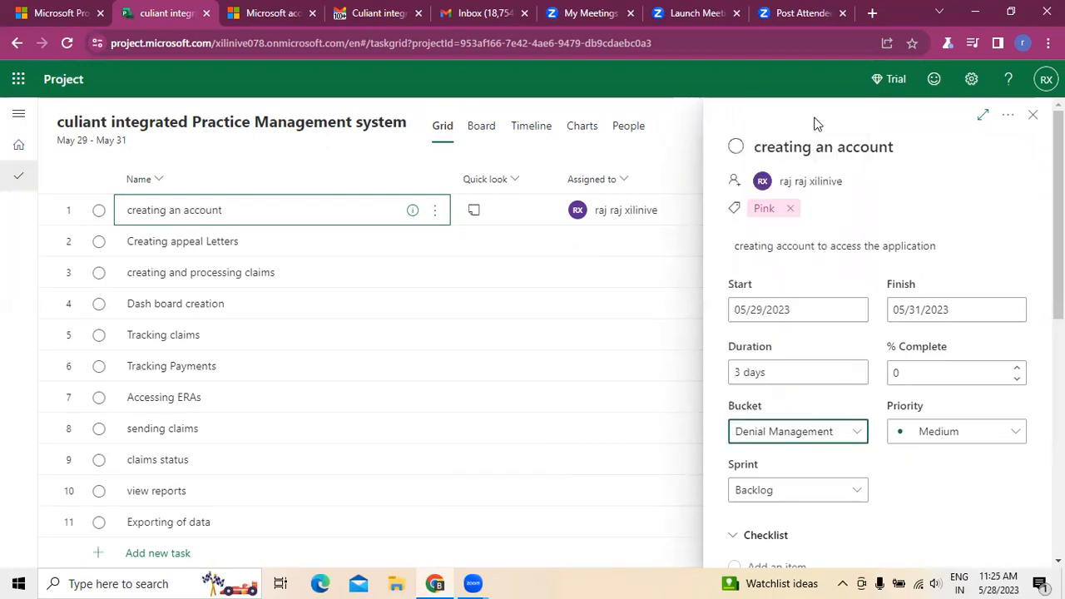
# Step: Set the task's priority to Important and check the available sprint options
pyautogui.click(1017, 441)
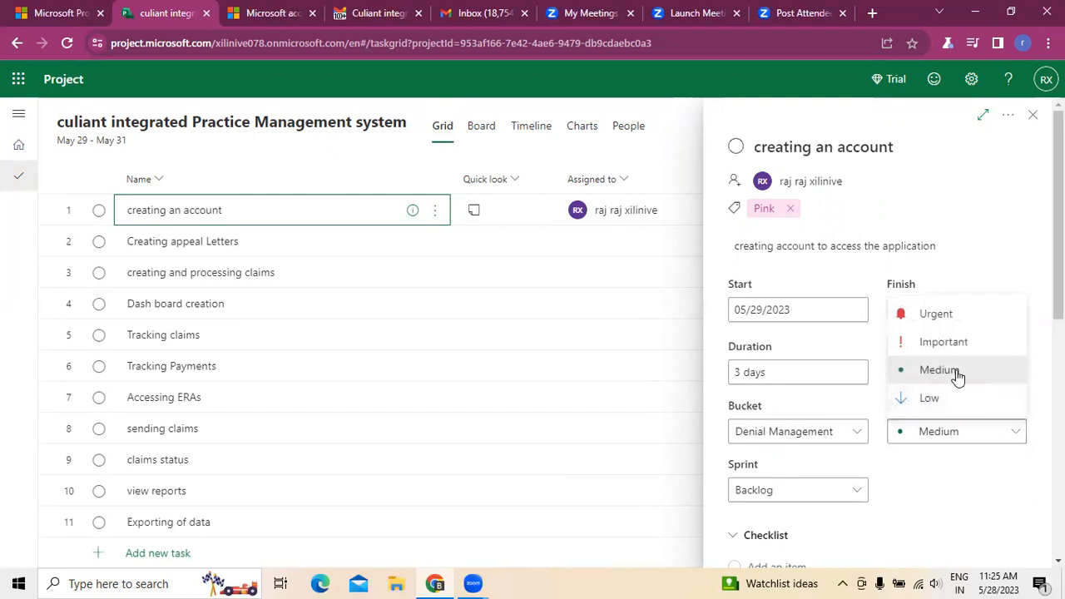
pyautogui.click(954, 349)
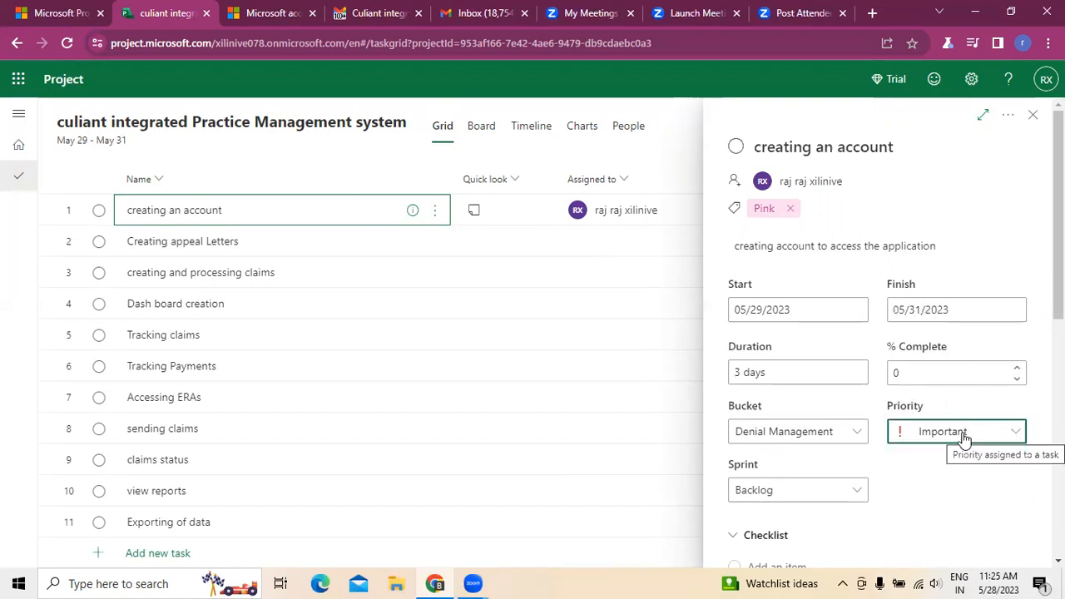
pyautogui.scroll(-2, 843, 327)
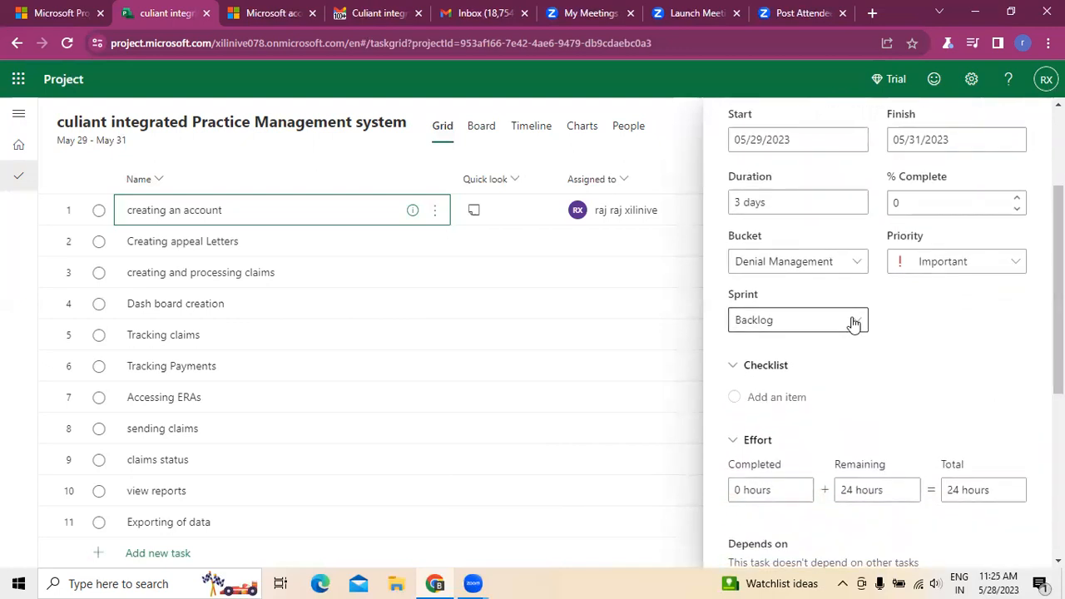
pyautogui.click(851, 324)
pyautogui.click(785, 357)
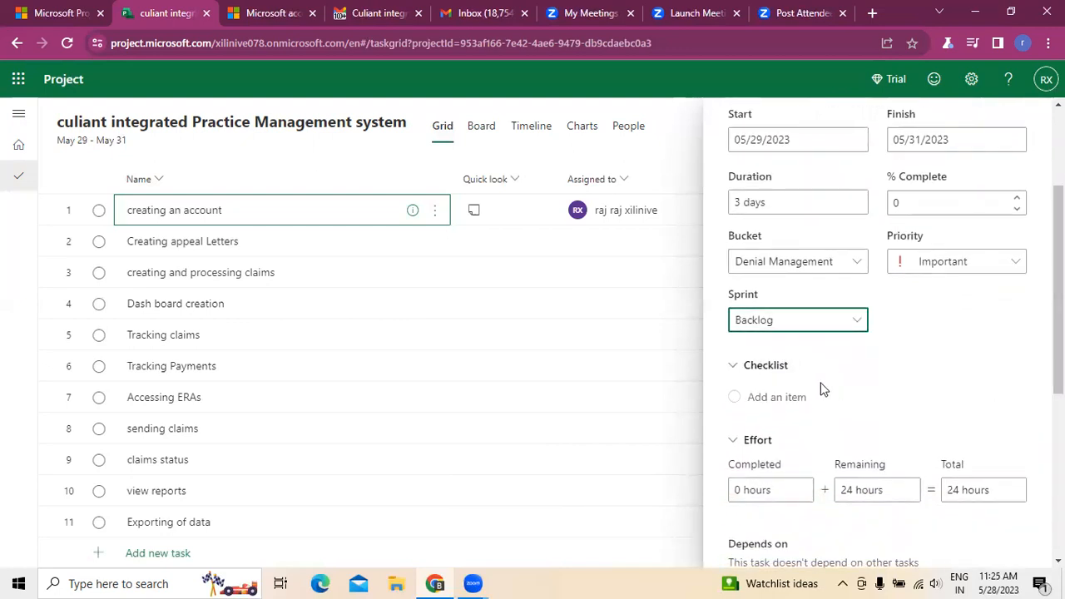
# Step: Collapse the task's checklist and look over its effort, dependency, attachment and conversation sections
pyautogui.click(735, 369)
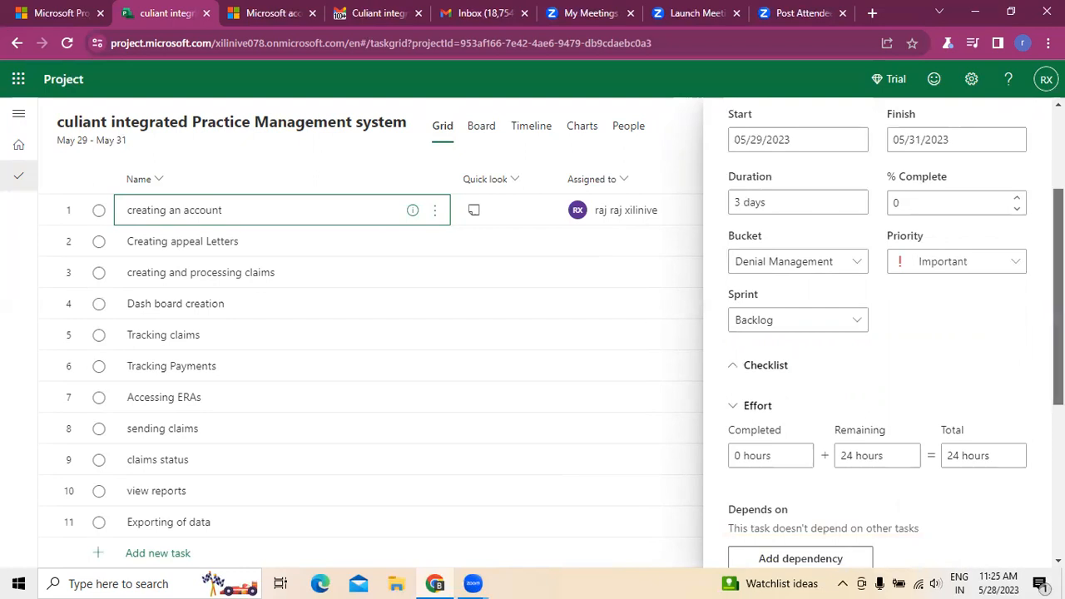
pyautogui.scroll(-1, 772, 416)
pyautogui.scroll(-2, 882, 333)
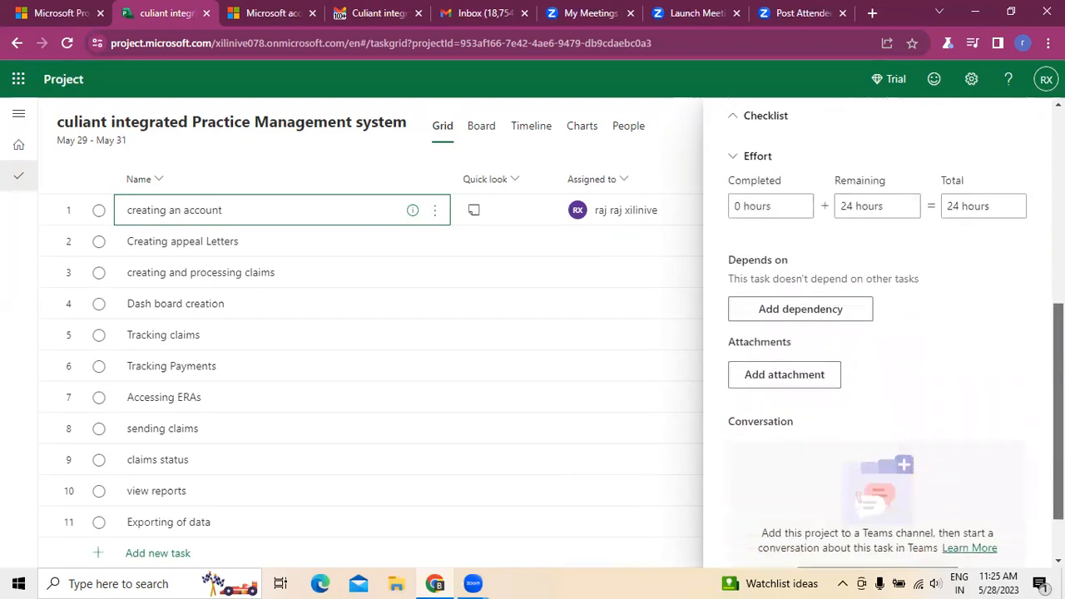
pyautogui.scroll(3, 758, 392)
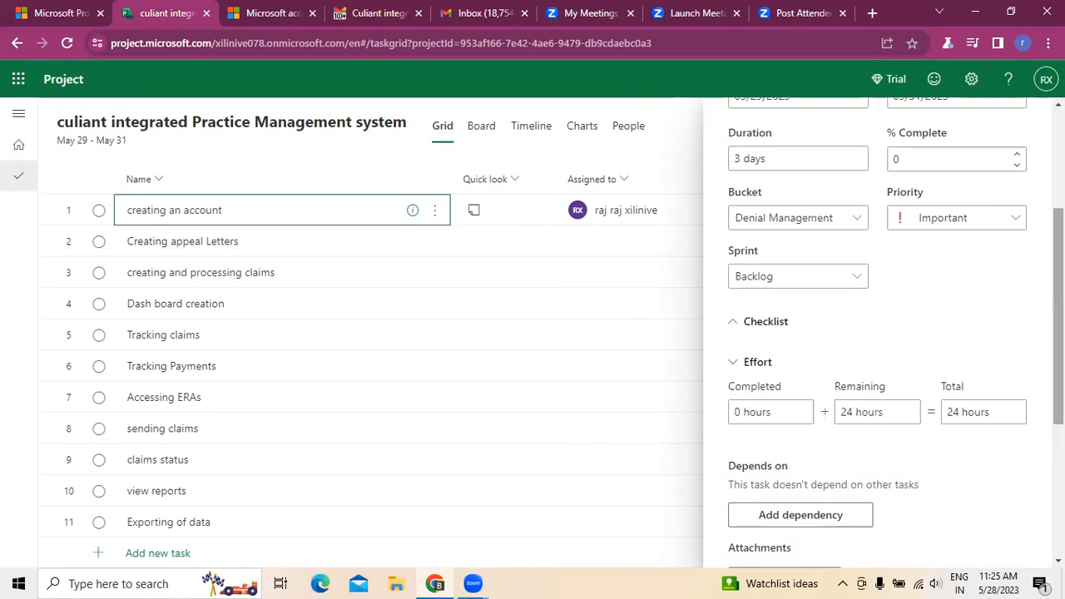
pyautogui.scroll(-2, 824, 366)
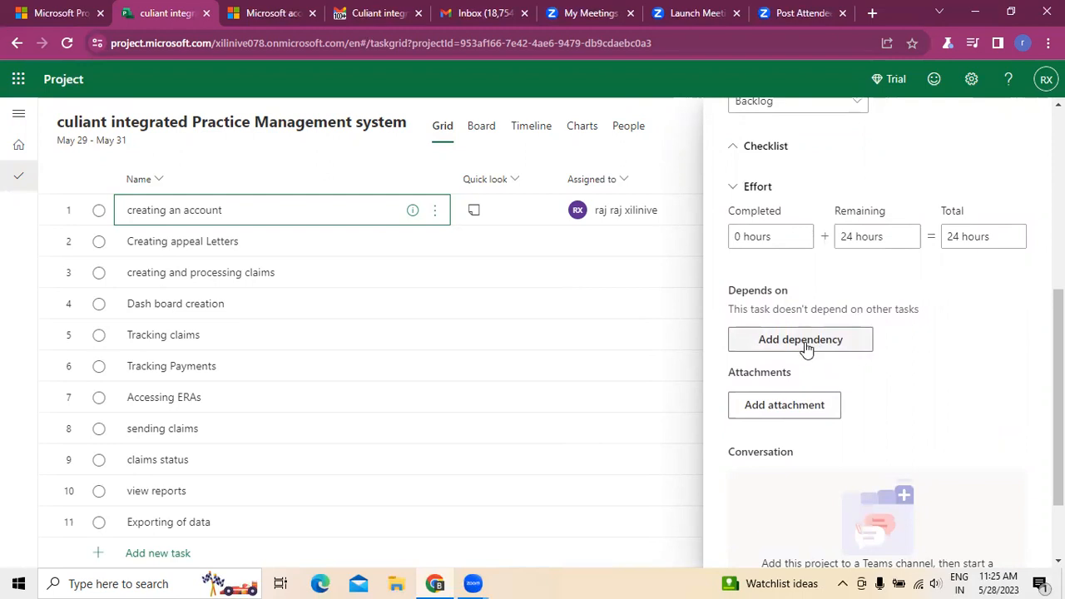
# Step: Find "Schedule virtual sessions" among the project's tasks and add it as a dependency of the "creating an account" task
pyautogui.click(805, 348)
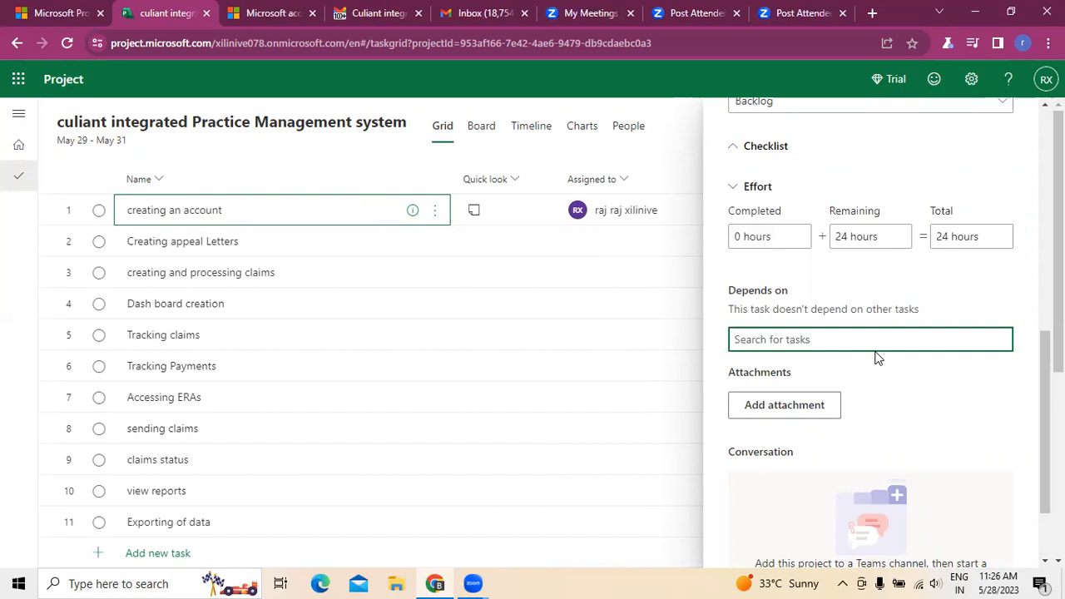
pyautogui.click(687, 126)
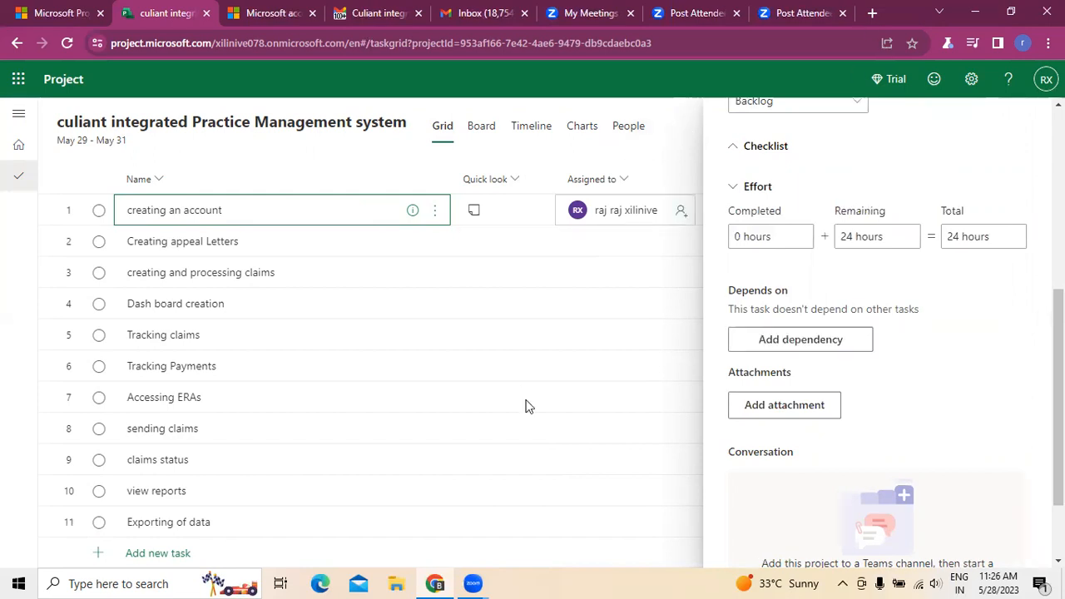
pyautogui.scroll(-4, 498, 441)
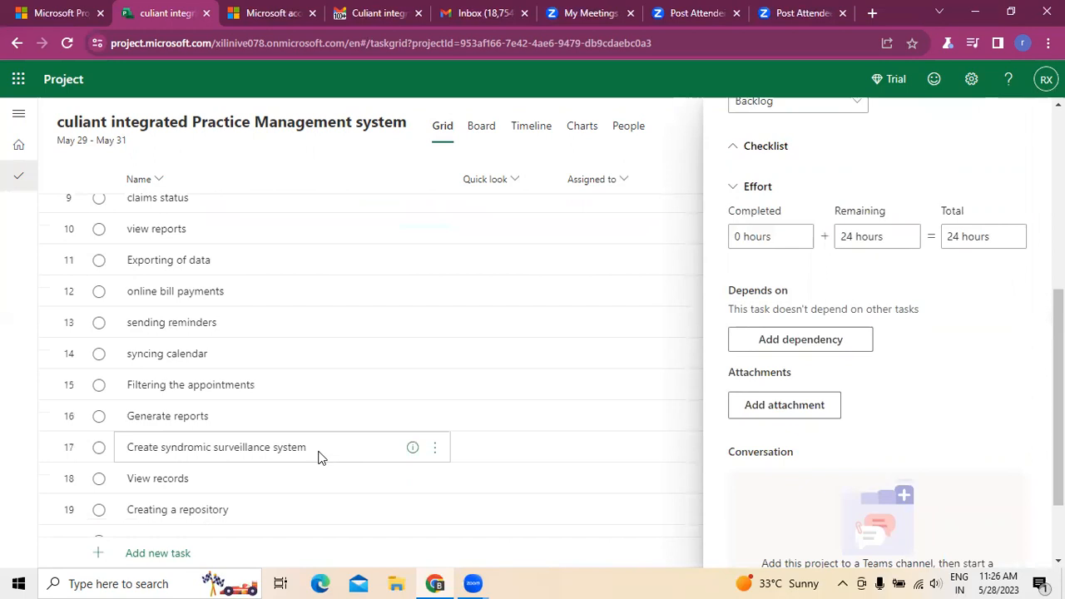
pyautogui.scroll(-1, 225, 491)
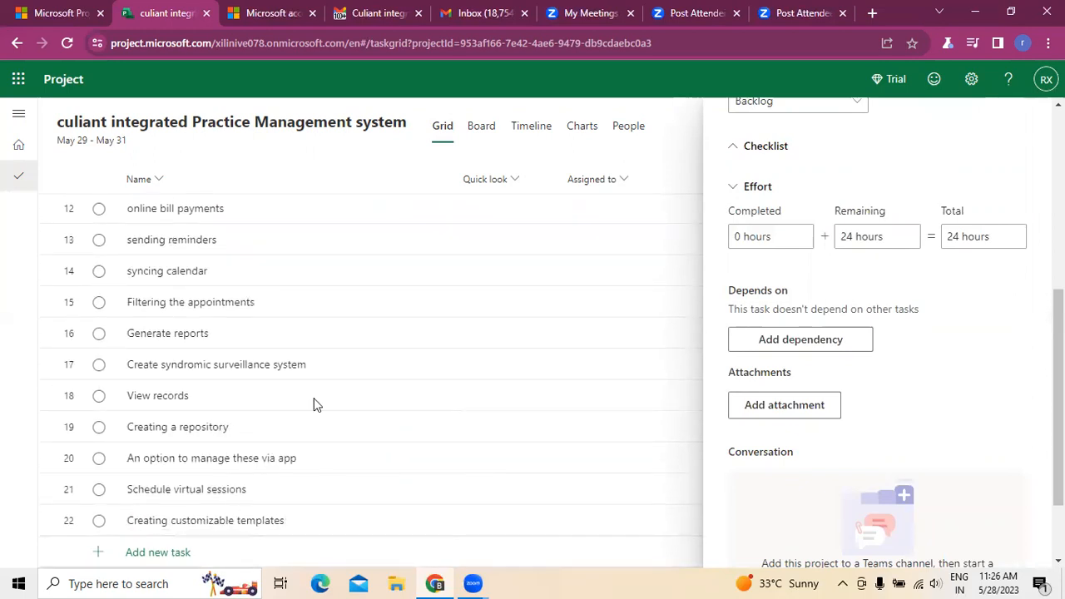
pyautogui.click(810, 342)
pyautogui.write('Scheduli')
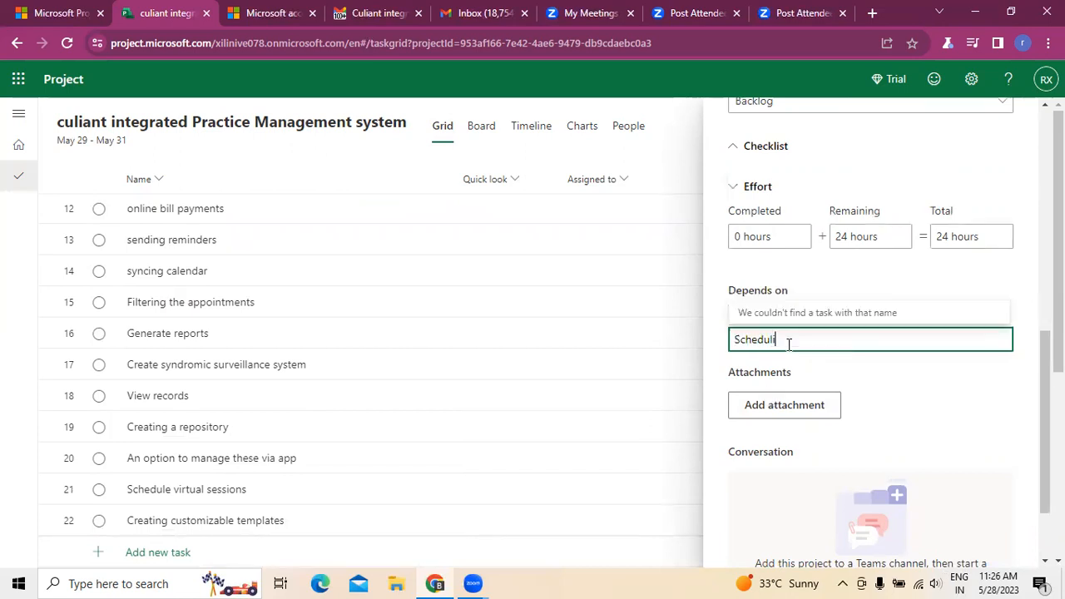
pyautogui.press('BackSpace')
pyautogui.press('BackSpace')
pyautogui.press('BackSpace')
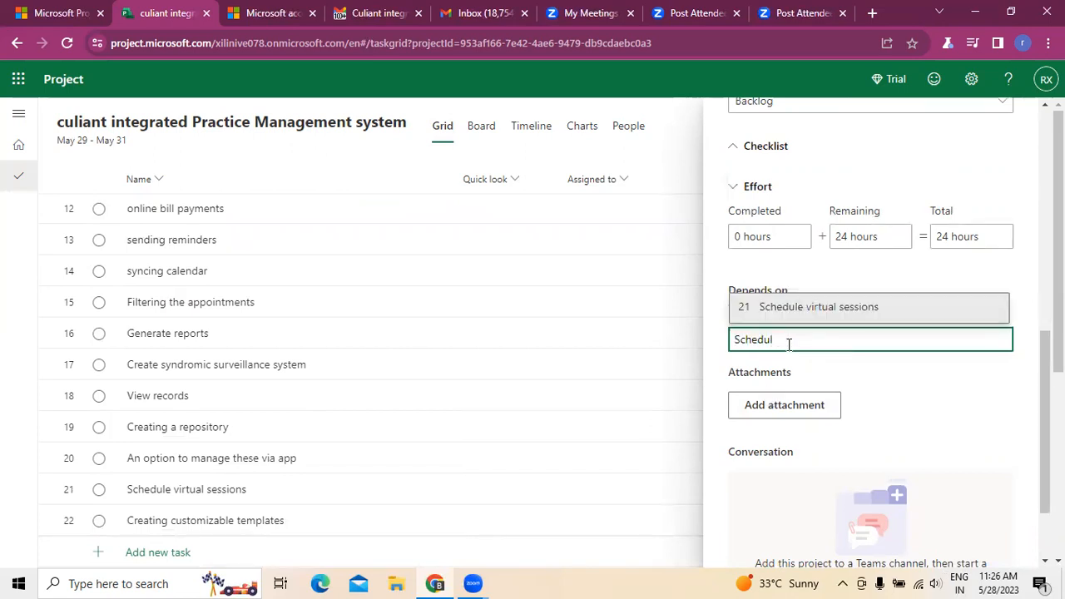
pyautogui.click(817, 310)
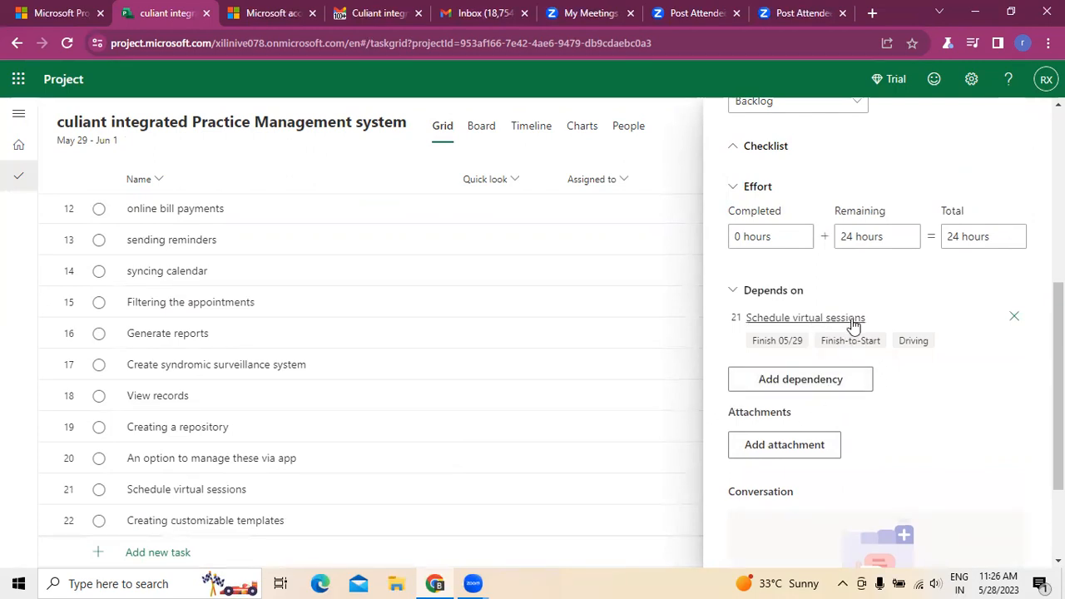
# Step: Review the task's start and finish dates and the available sources for adding an attachment
pyautogui.scroll(4, 845, 312)
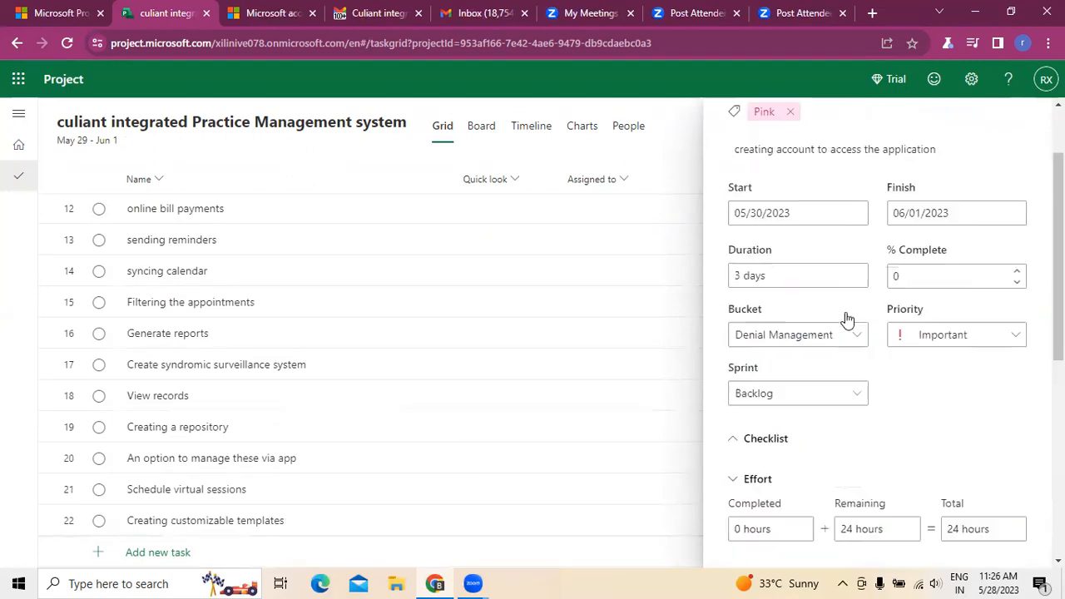
pyautogui.scroll(-5, 845, 312)
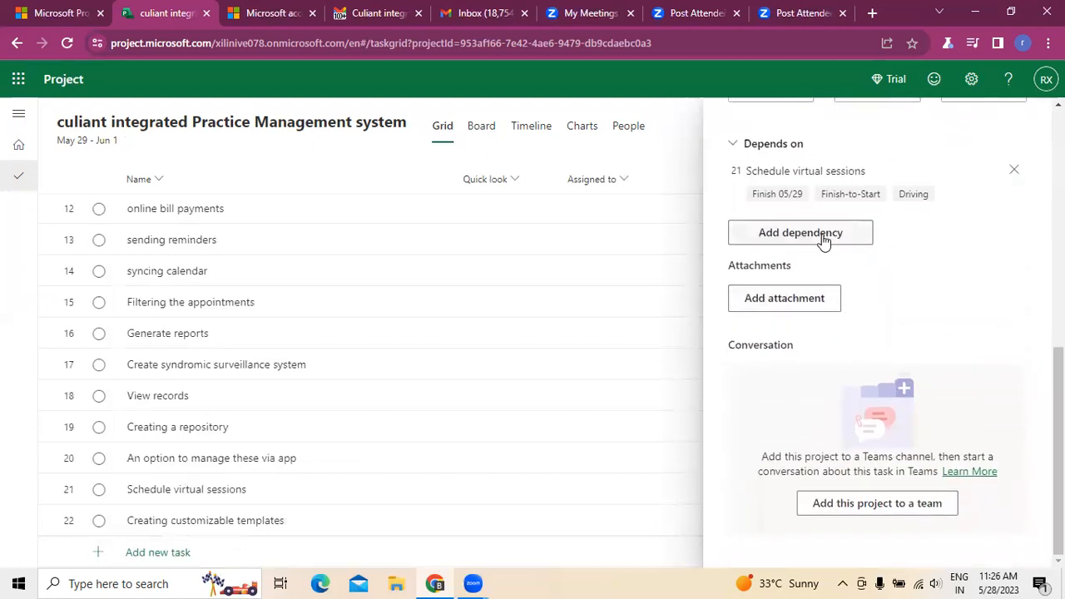
pyautogui.click(811, 293)
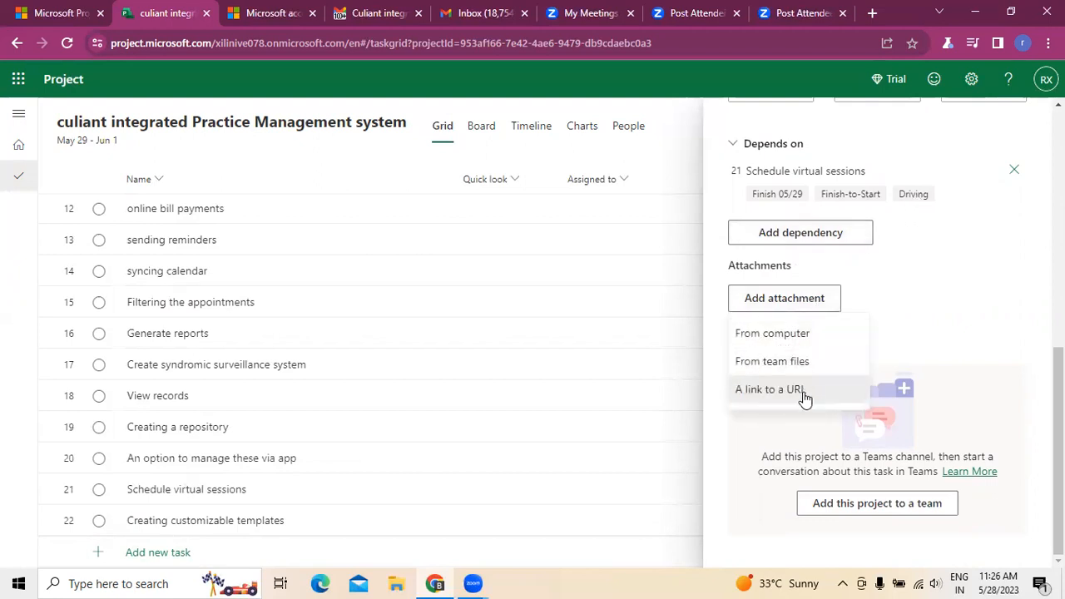
pyautogui.click(940, 310)
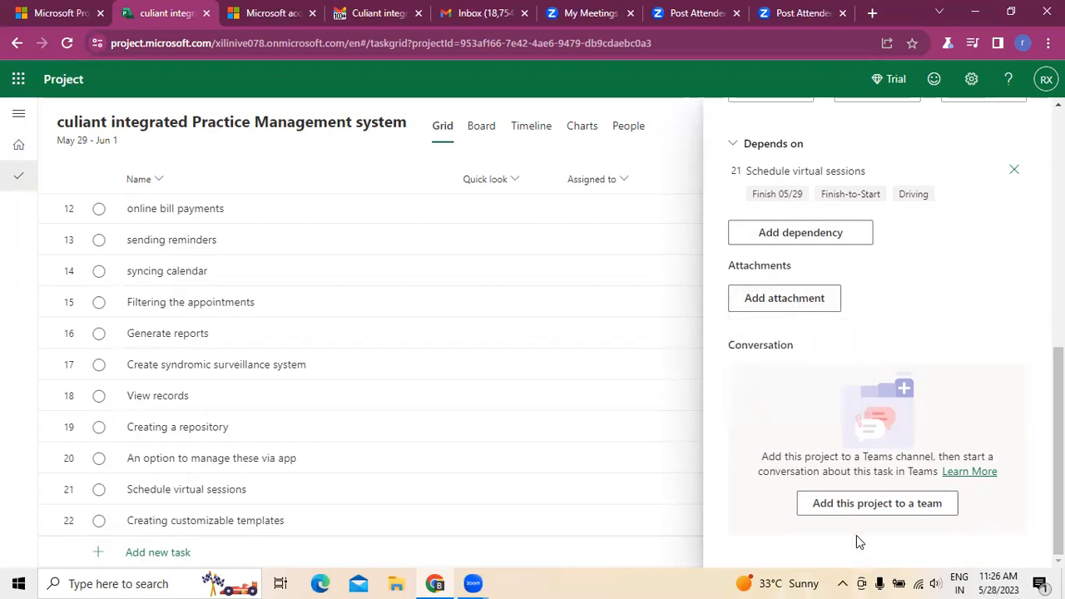
# Step: Check the option to add this project to a Teams team, and close the Teams launch page and the task details
pyautogui.click(861, 514)
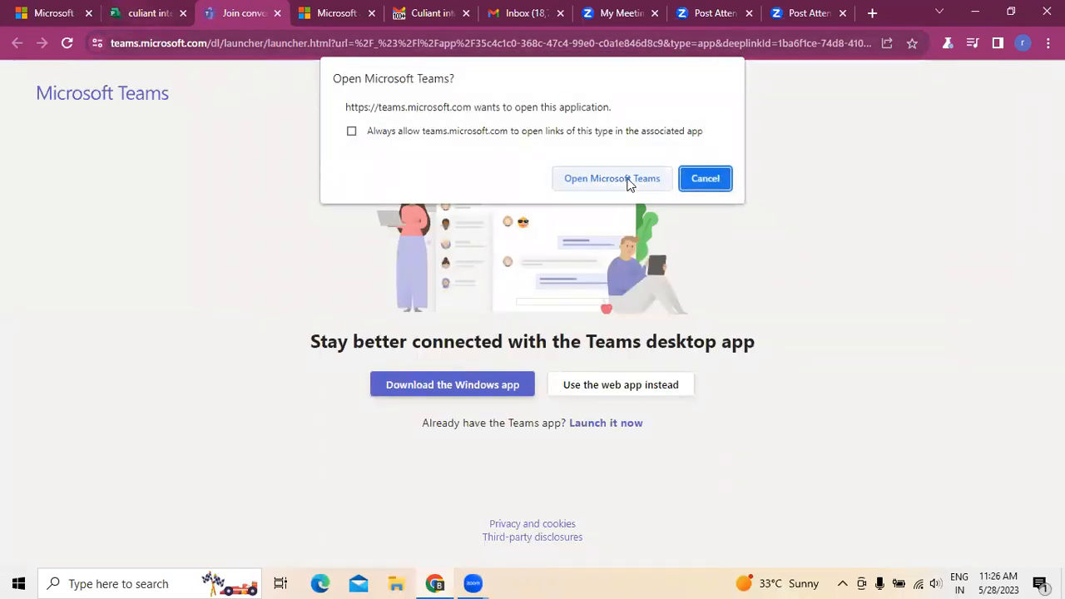
pyautogui.click(148, 12)
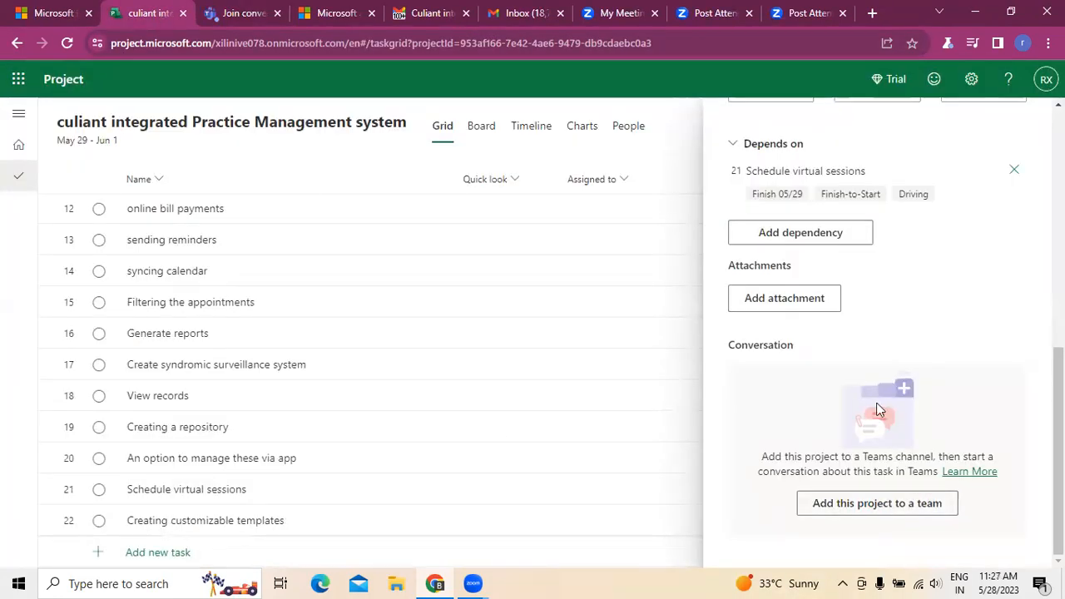
pyautogui.scroll(7, 992, 297)
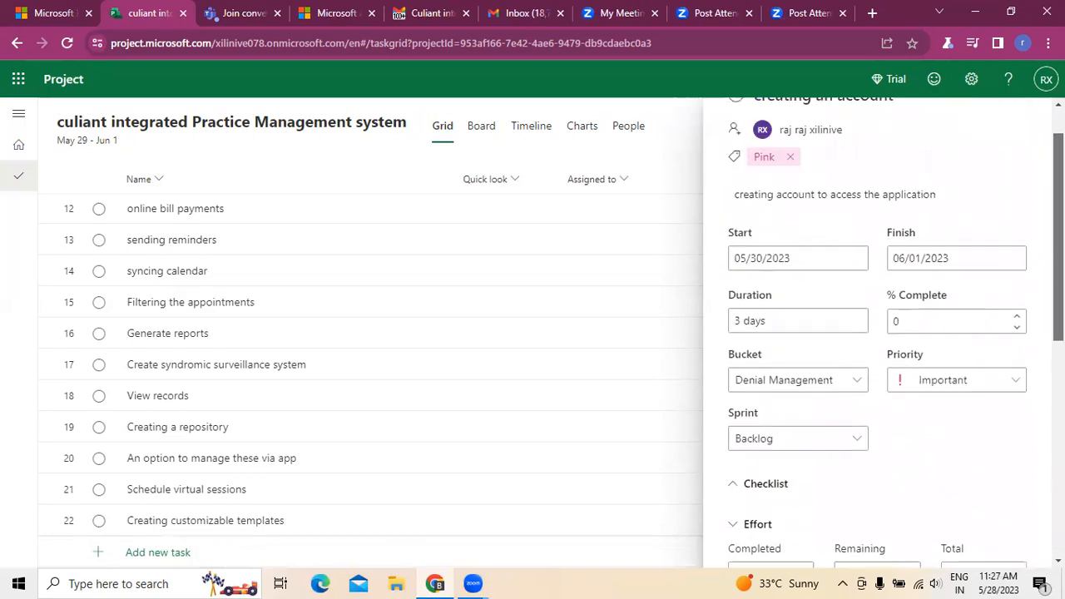
pyautogui.click(1033, 114)
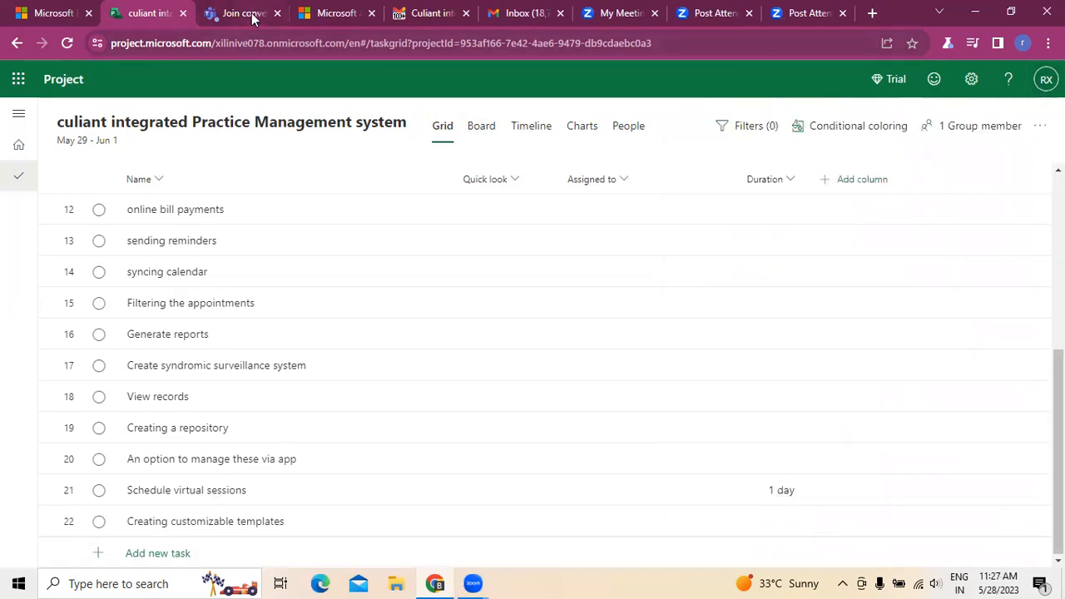
pyautogui.click(233, 14)
pyautogui.click(277, 14)
pyautogui.click(141, 13)
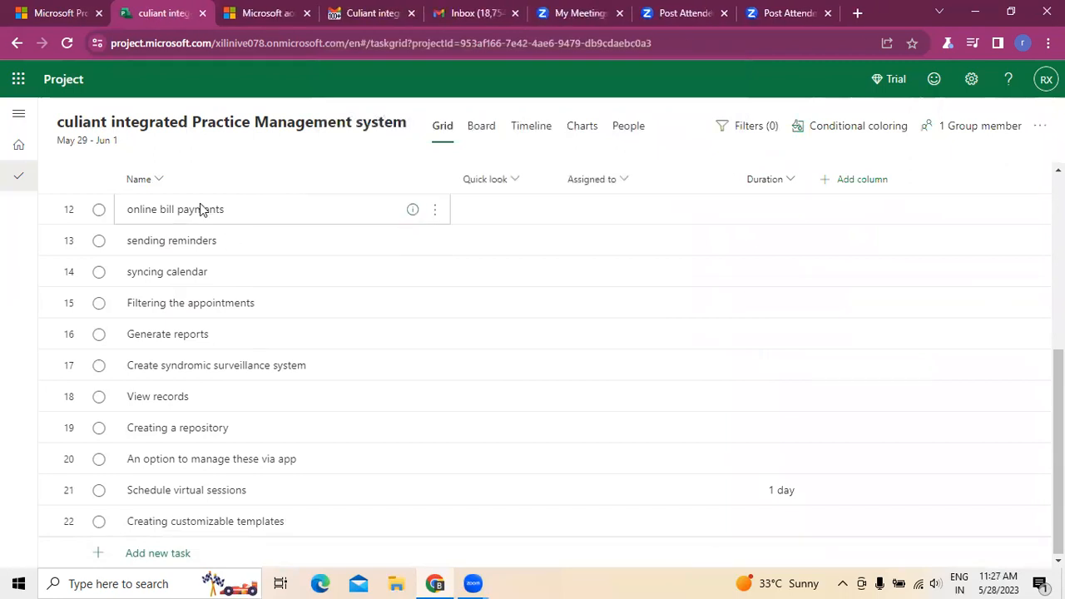
# Step: Look over the details of the "online bill payments" task, including its dates, effort, dependency and attachment sections, and close them
pyautogui.click(434, 213)
pyautogui.click(491, 221)
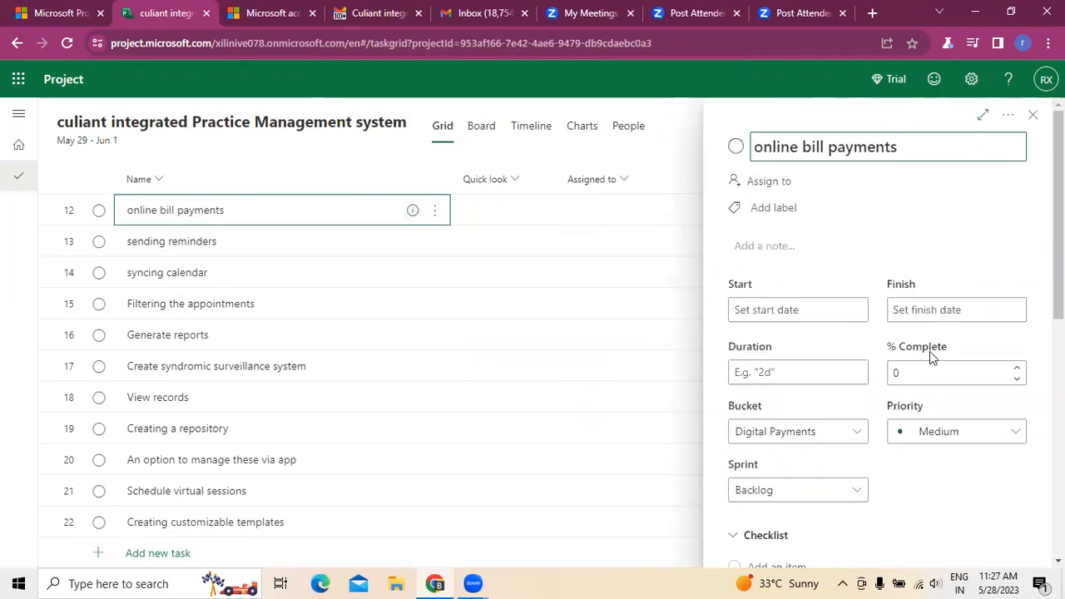
pyautogui.scroll(-3, 899, 374)
pyautogui.scroll(-5, 897, 374)
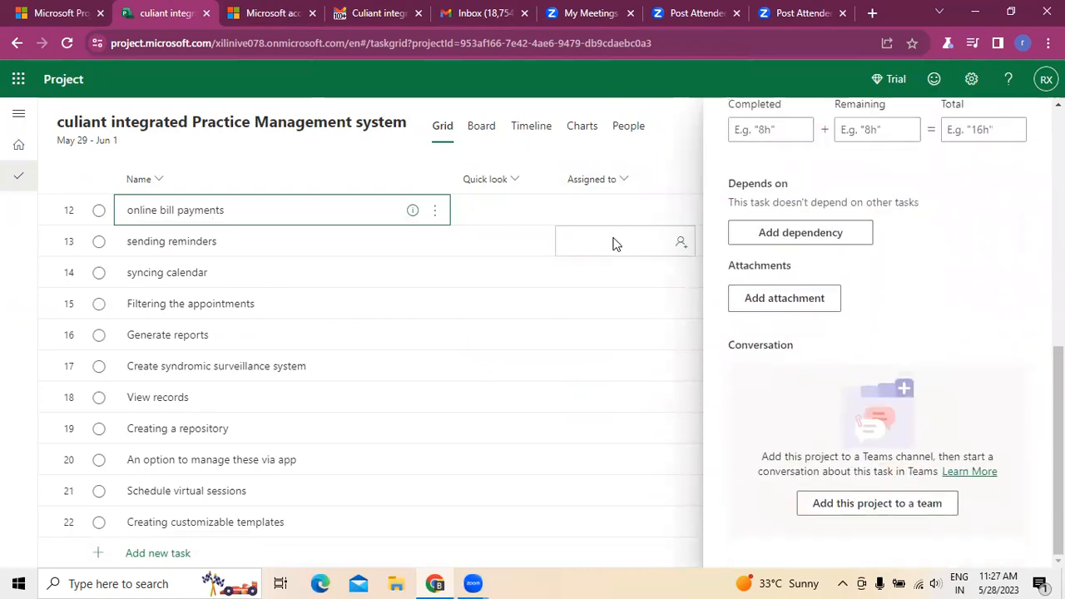
pyautogui.scroll(3, 614, 243)
pyautogui.scroll(2, 523, 388)
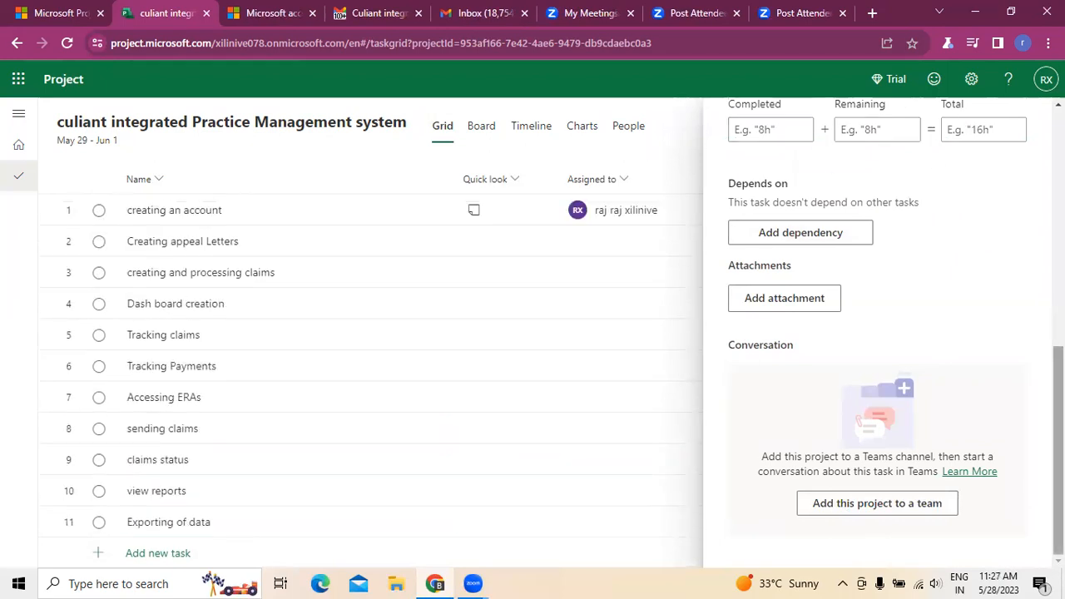
pyautogui.scroll(10, 741, 205)
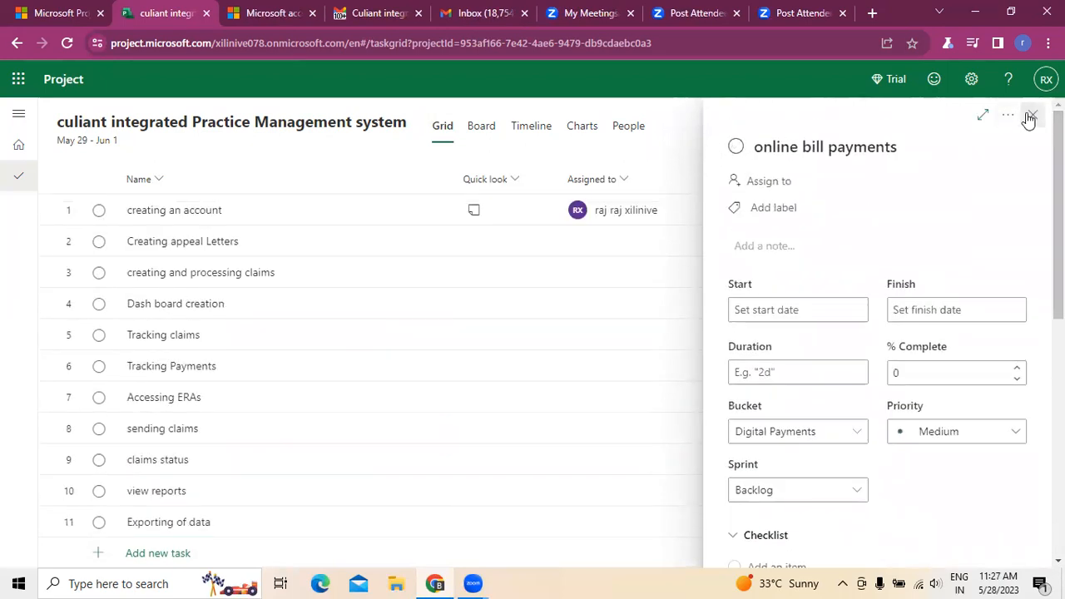
pyautogui.click(1032, 115)
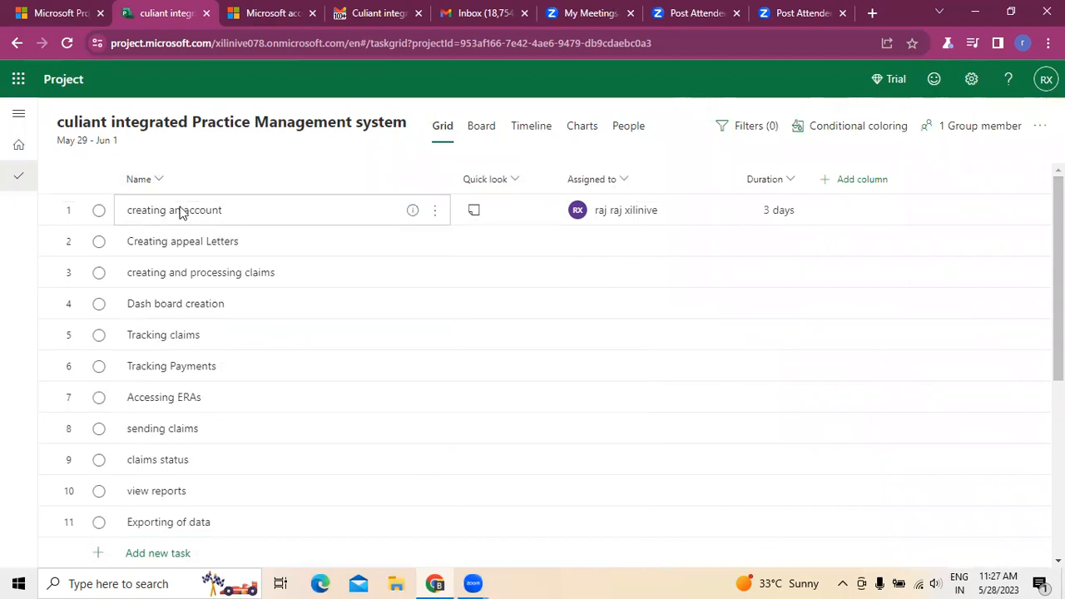
# Step: Insert a new task above "creating an account", keeping the default name
pyautogui.click(433, 211)
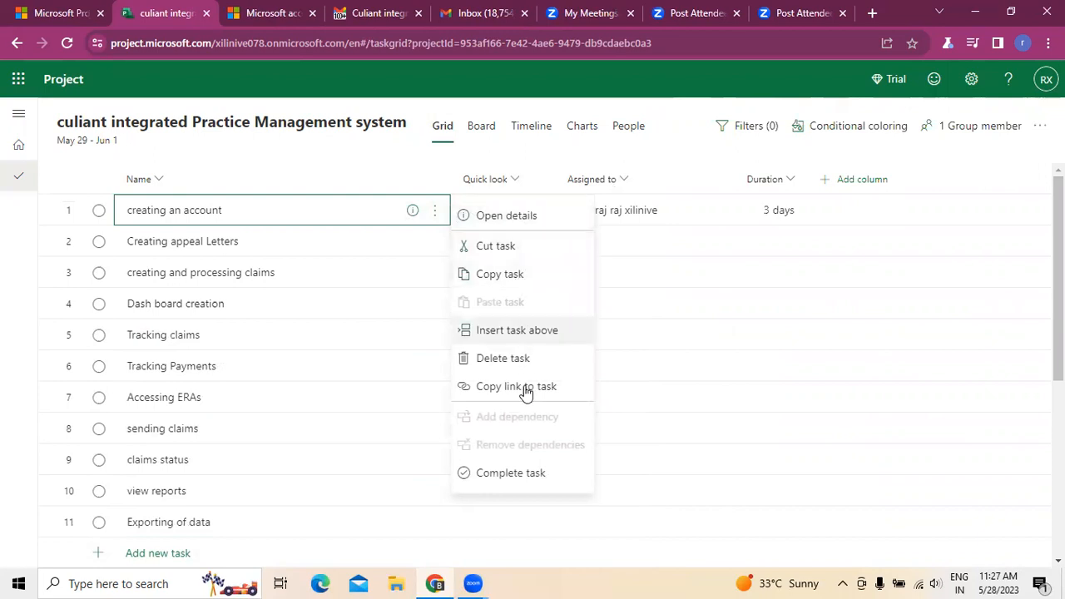
pyautogui.click(517, 333)
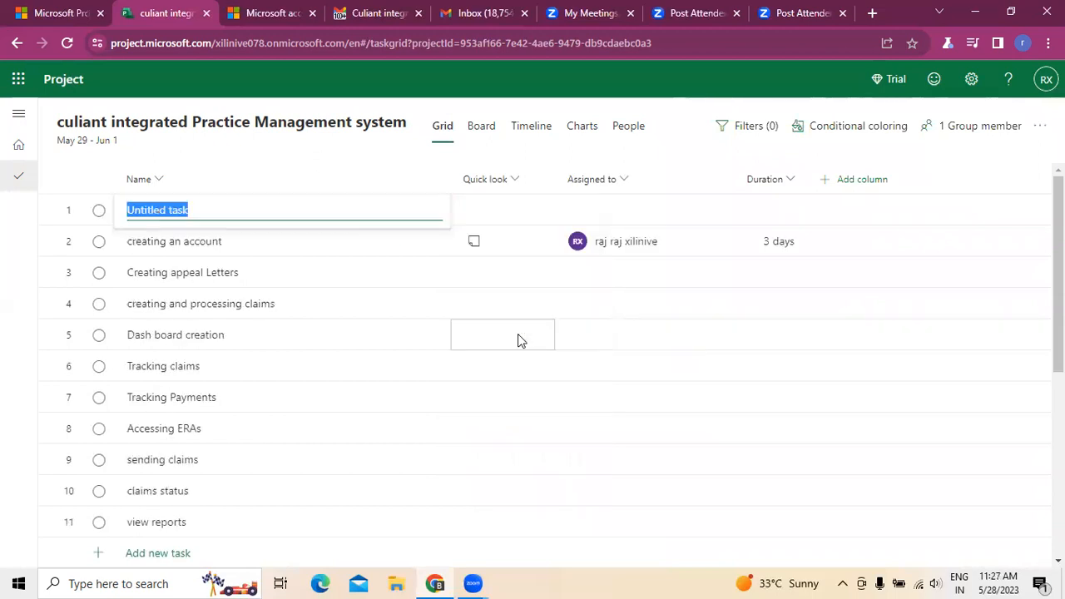
pyautogui.click(682, 127)
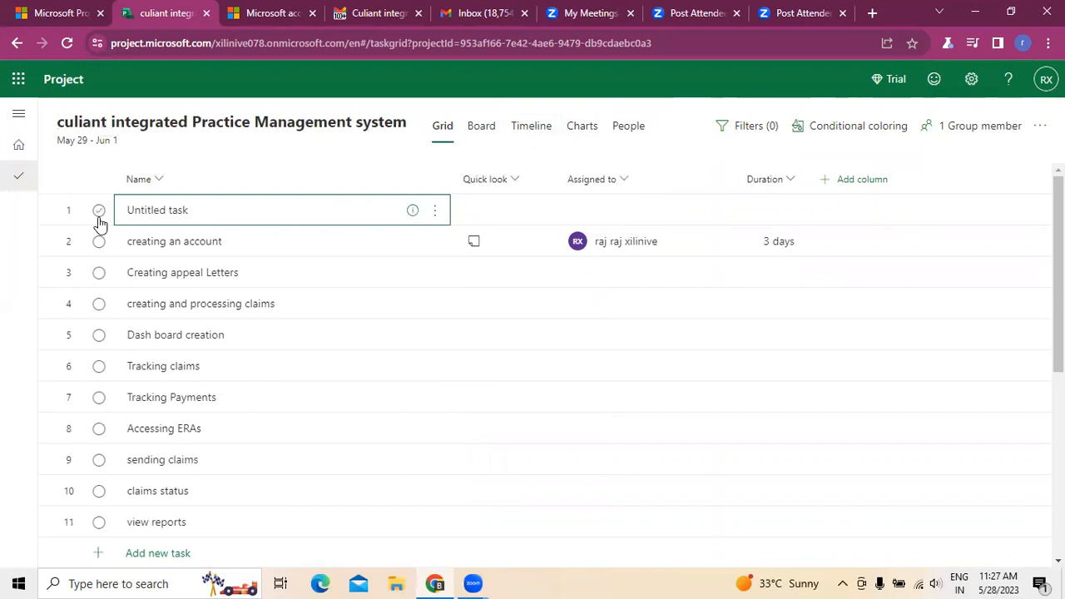
# Step: Delete the untitled task above "creating an account"
pyautogui.click(434, 214)
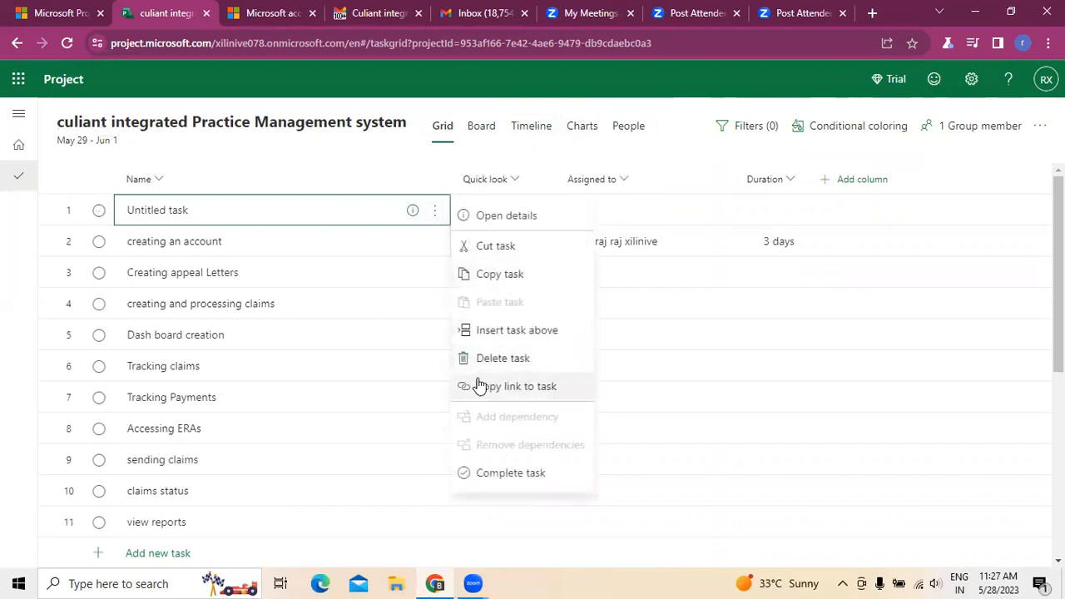
pyautogui.click(497, 360)
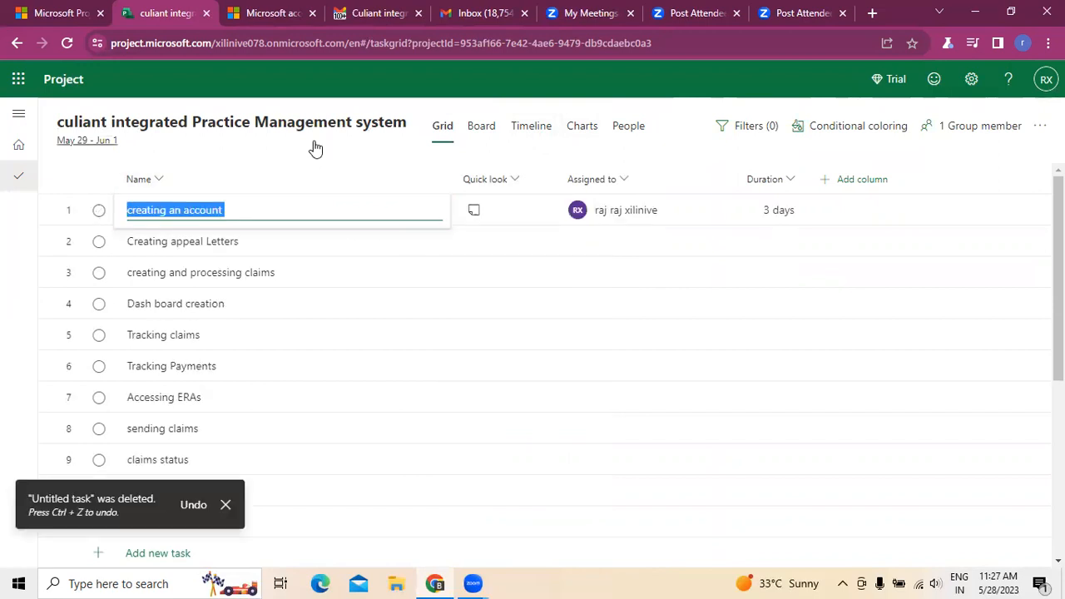
pyautogui.click(678, 122)
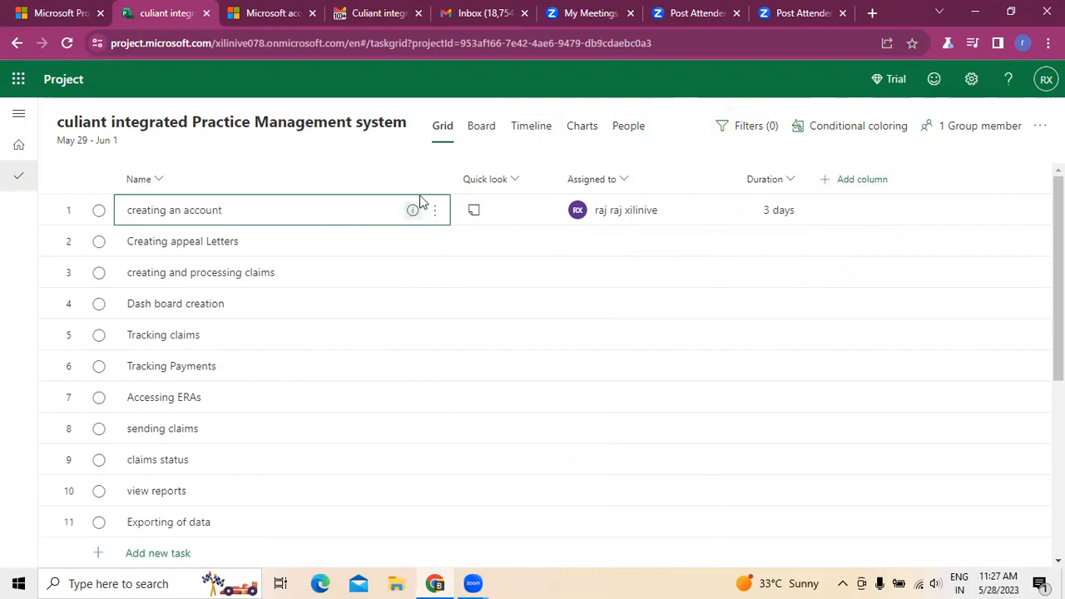
# Step: Remove the "Schedule virtual sessions" dependency from the "creating an account" task and close its details
pyautogui.click(513, 187)
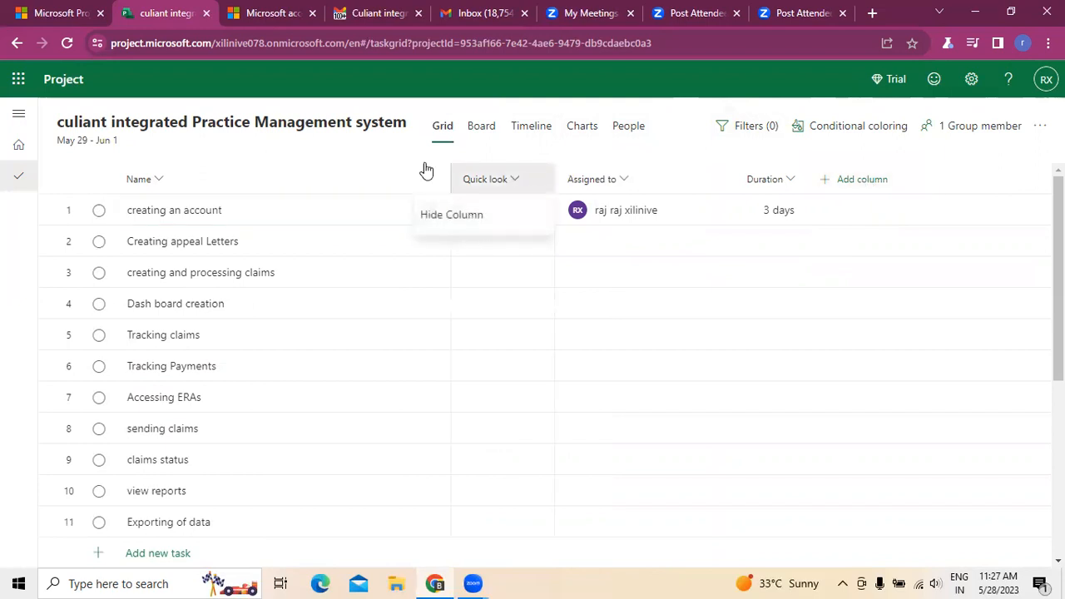
pyautogui.click(456, 185)
pyautogui.click(474, 211)
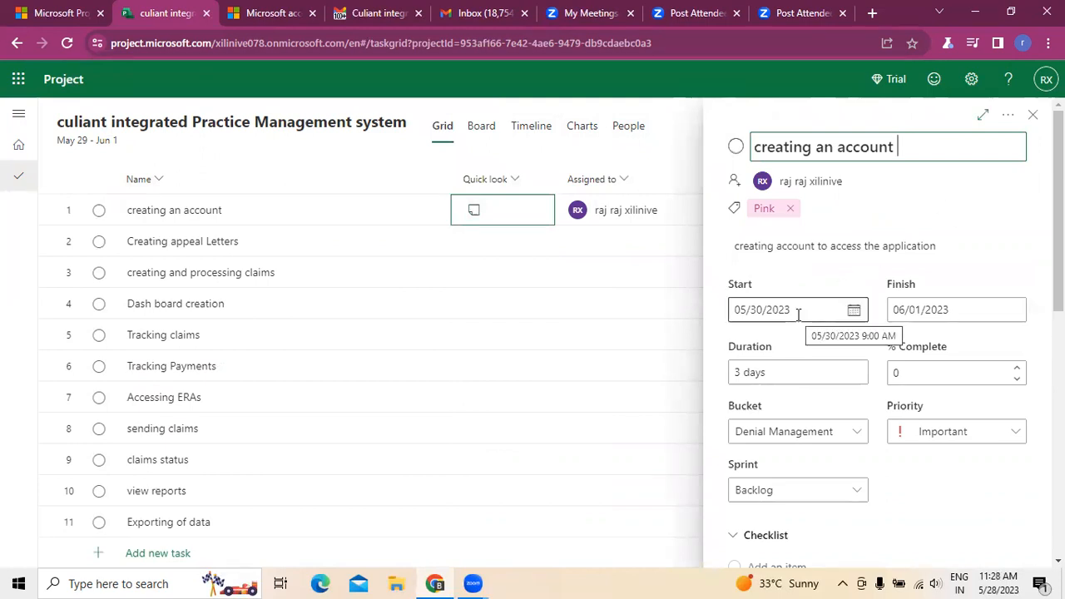
pyautogui.scroll(-1, 782, 412)
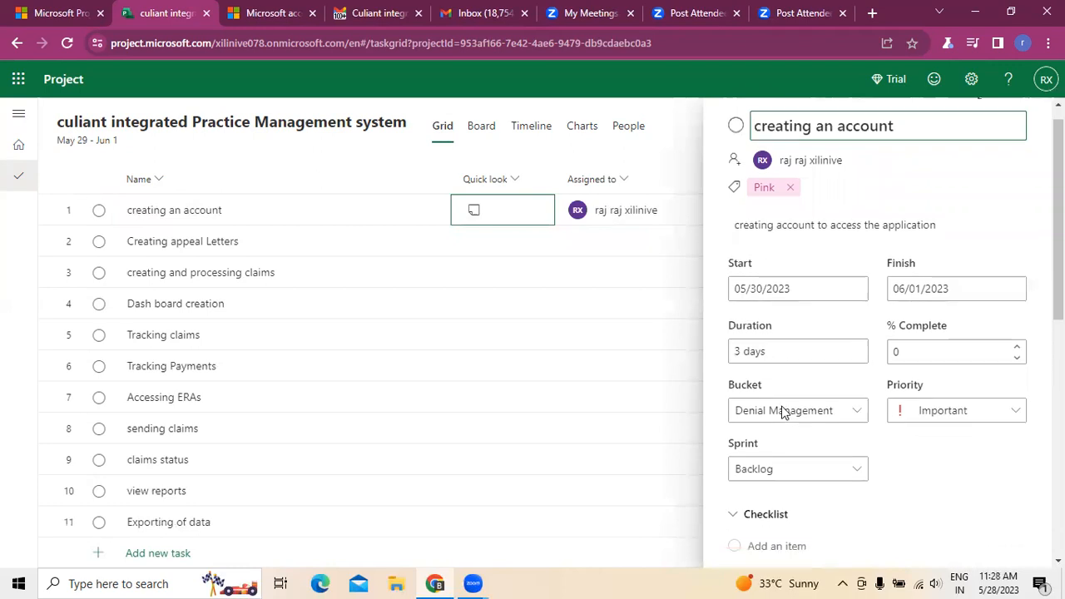
pyautogui.scroll(-8, 782, 412)
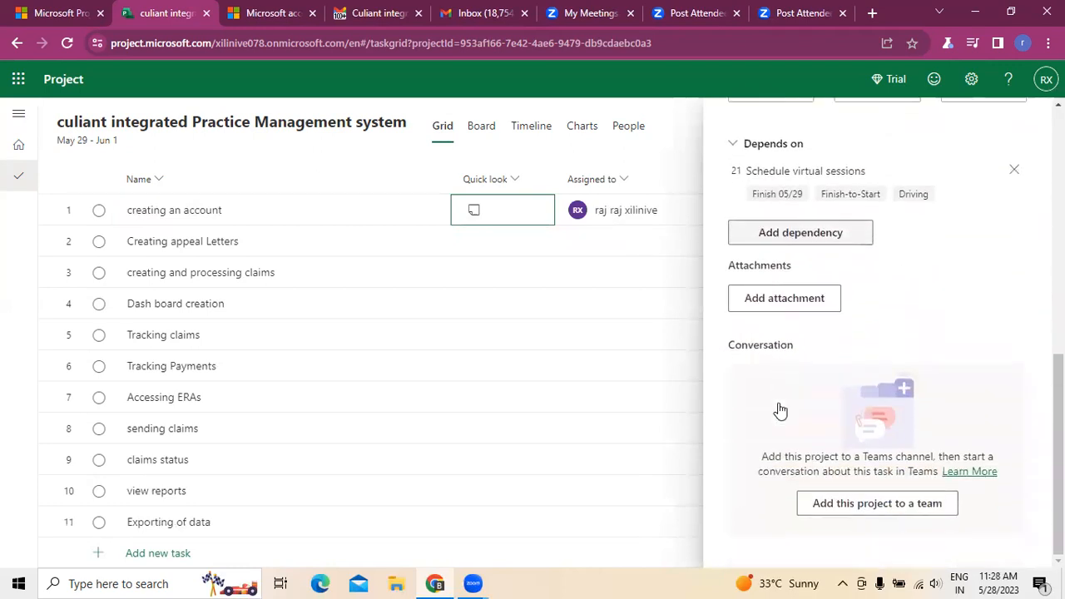
pyautogui.click(1012, 172)
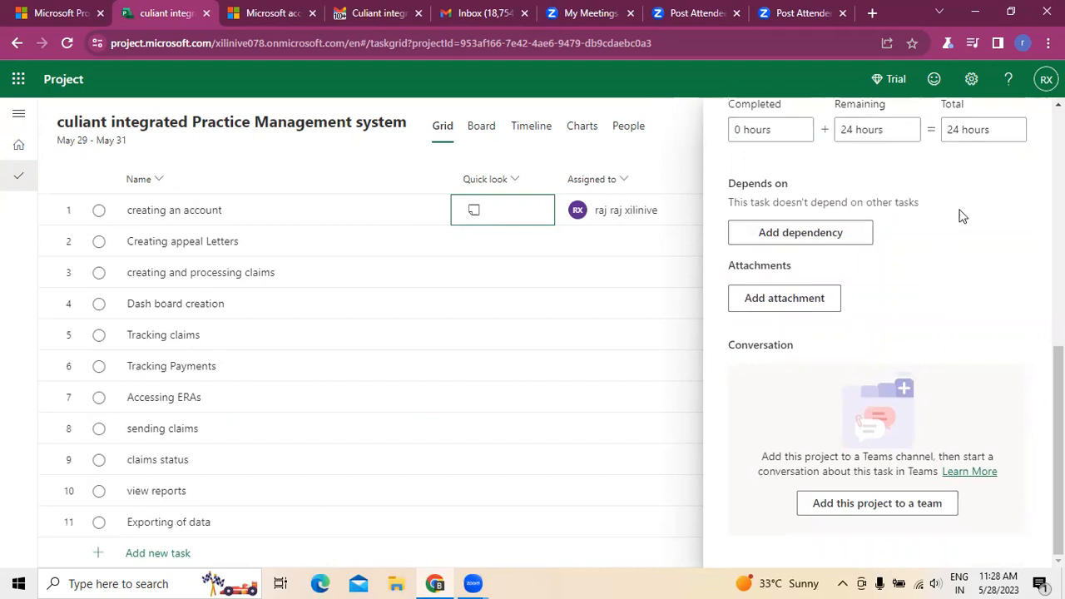
pyautogui.scroll(6, 1028, 229)
pyautogui.click(1032, 116)
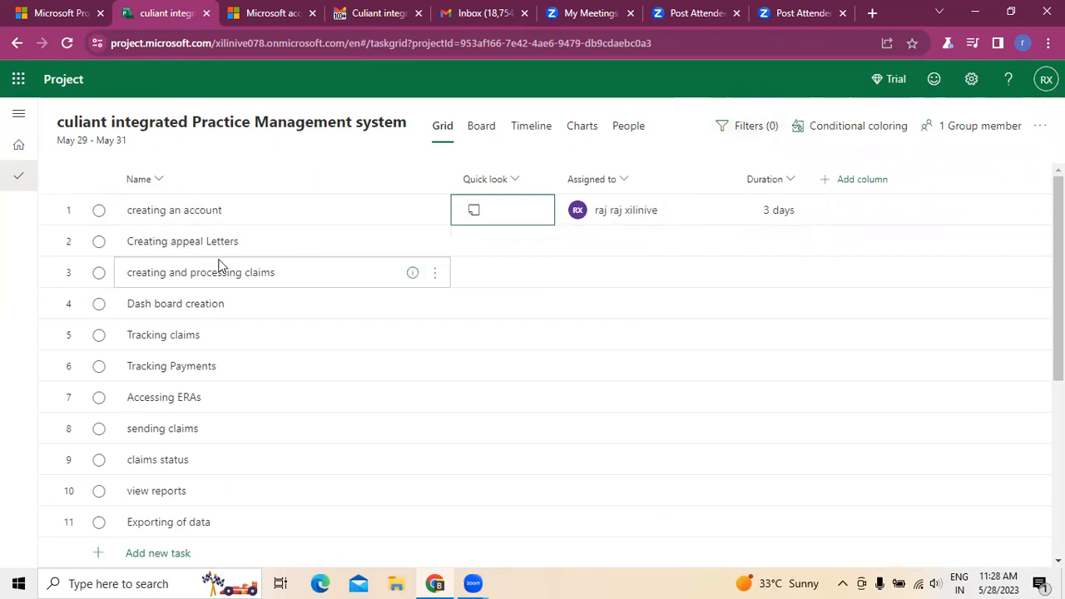
# Step: Make "Creating appeal Letters" a subtask of "creating an account", and collapse and re-expand the parent task
pyautogui.click(434, 243)
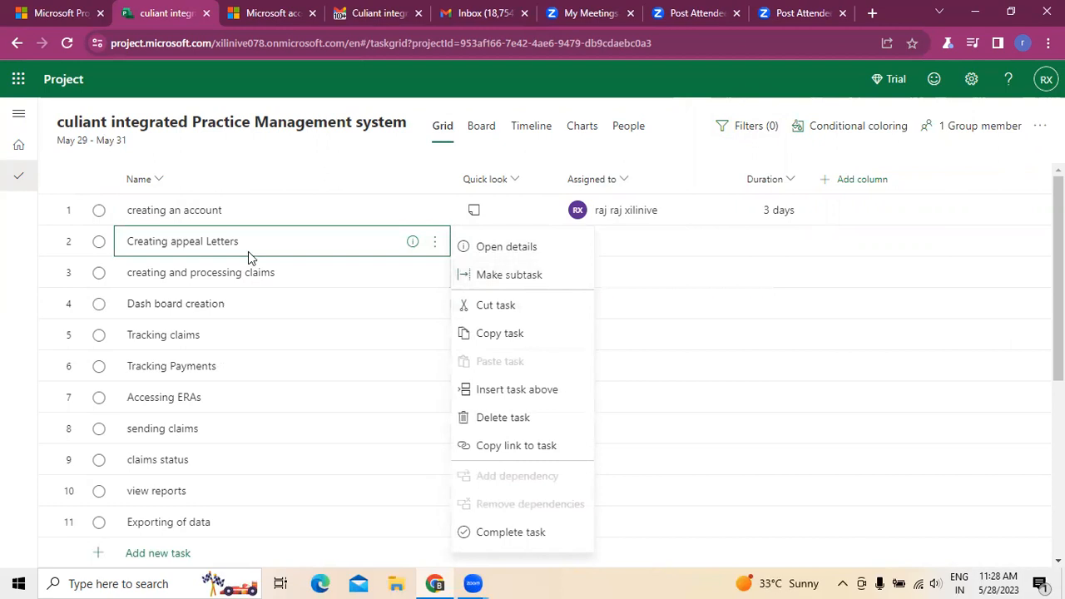
pyautogui.click(507, 277)
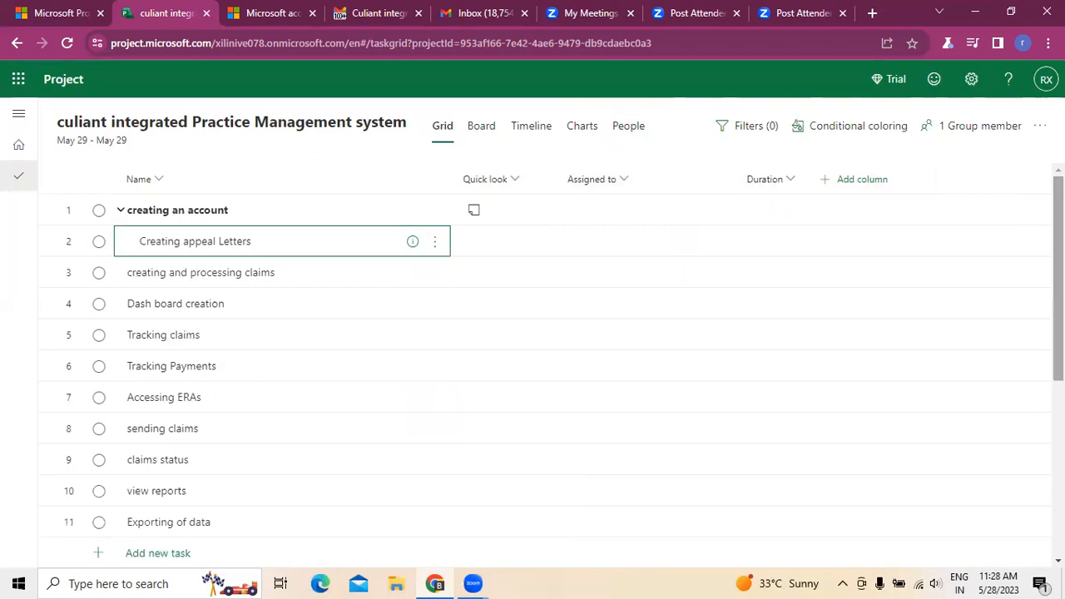
pyautogui.click(122, 213)
pyautogui.click(177, 211)
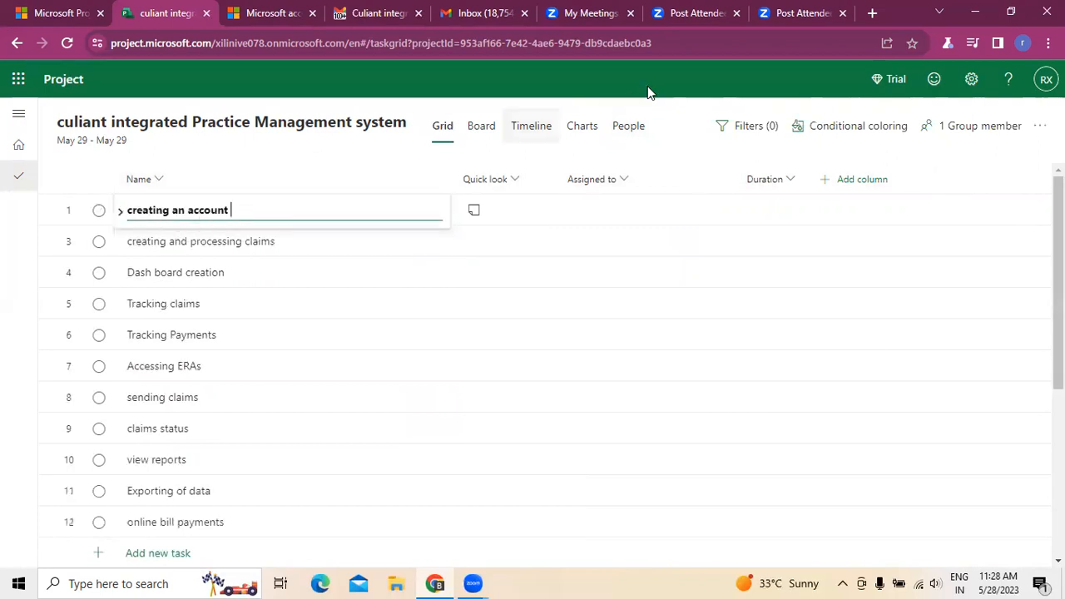
pyautogui.click(673, 115)
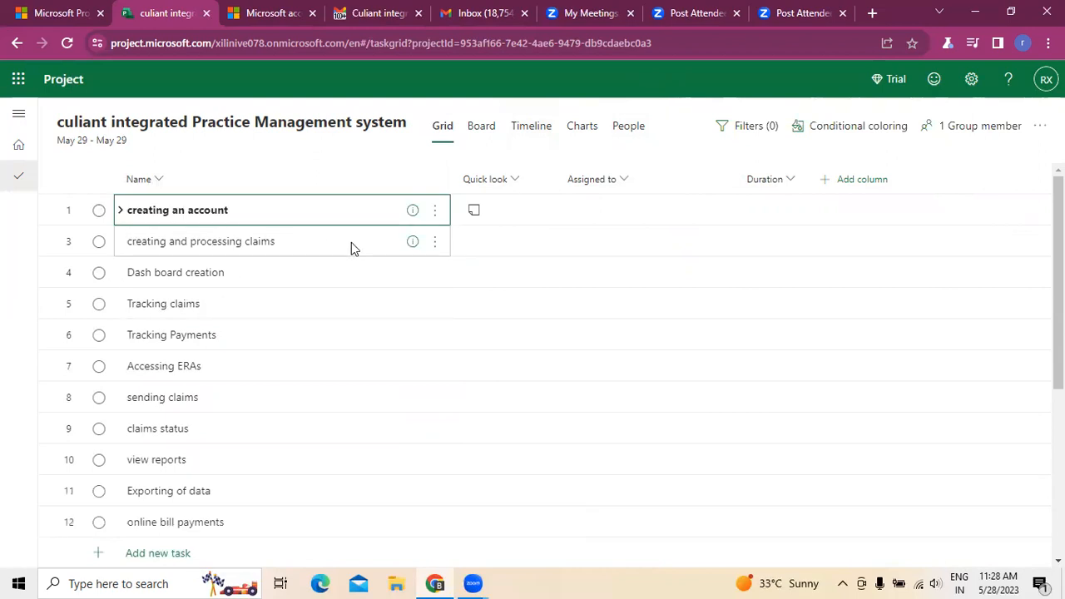
pyautogui.click(119, 218)
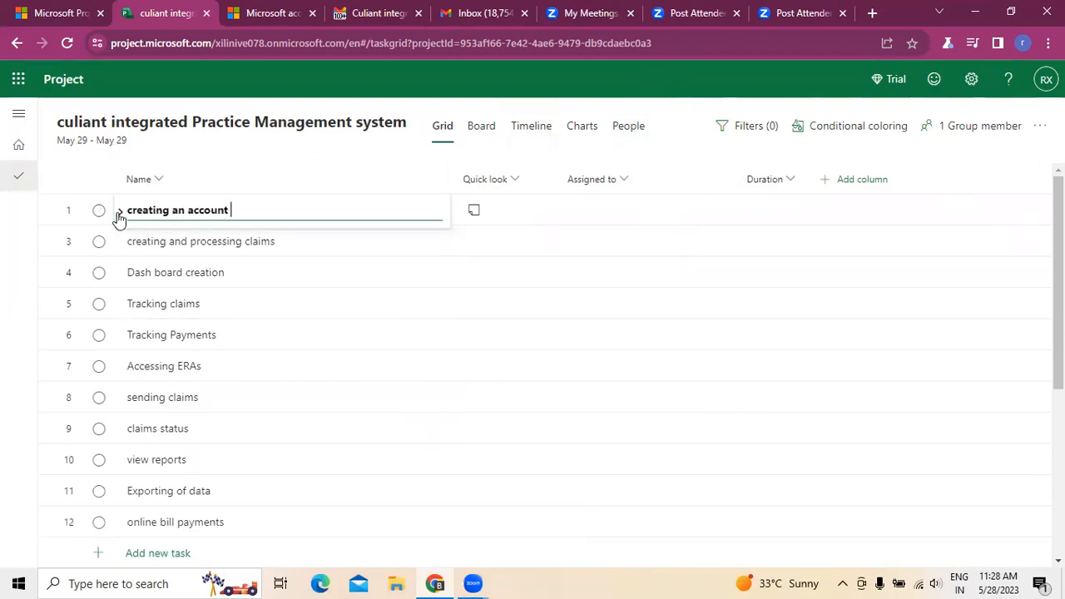
pyautogui.click(244, 247)
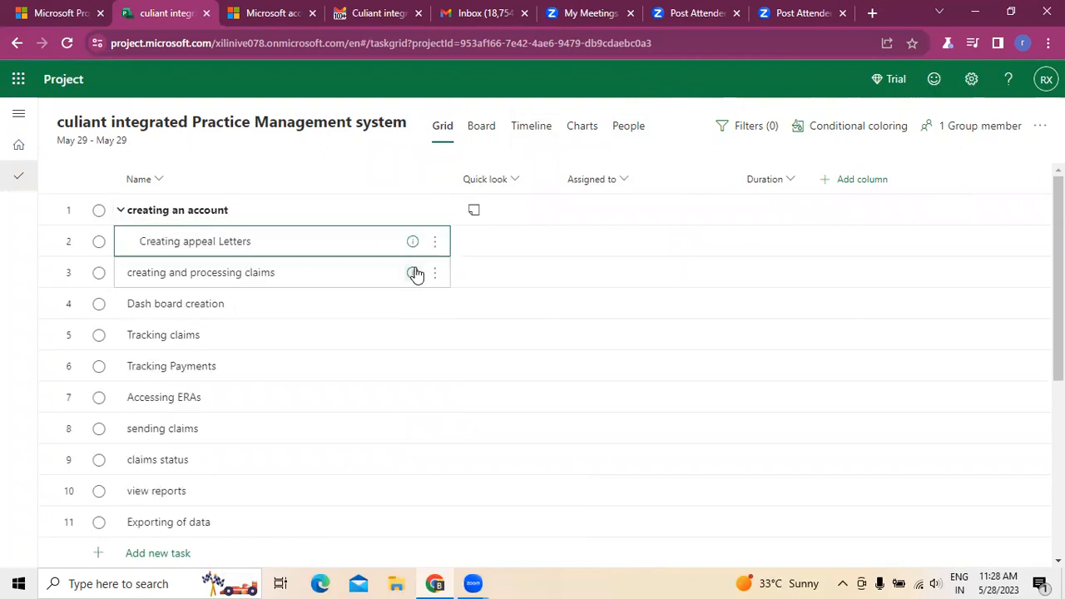
# Step: Set the "Creating appeal Letters" subtask's start date to 05/31/2023 and its finish date to 06/04/2023
pyautogui.click(435, 242)
pyautogui.click(488, 244)
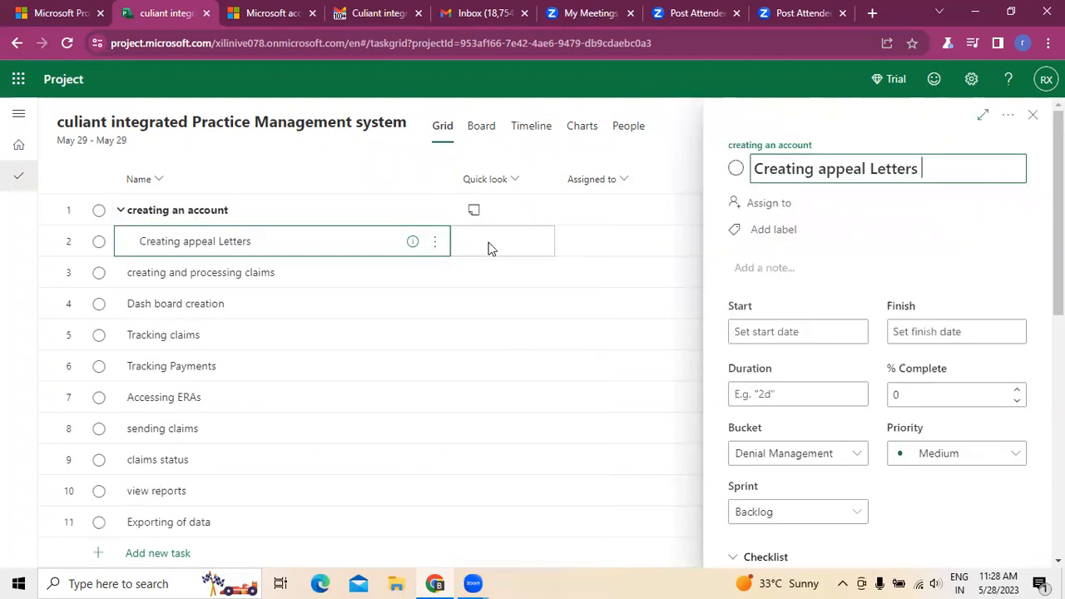
pyautogui.click(807, 333)
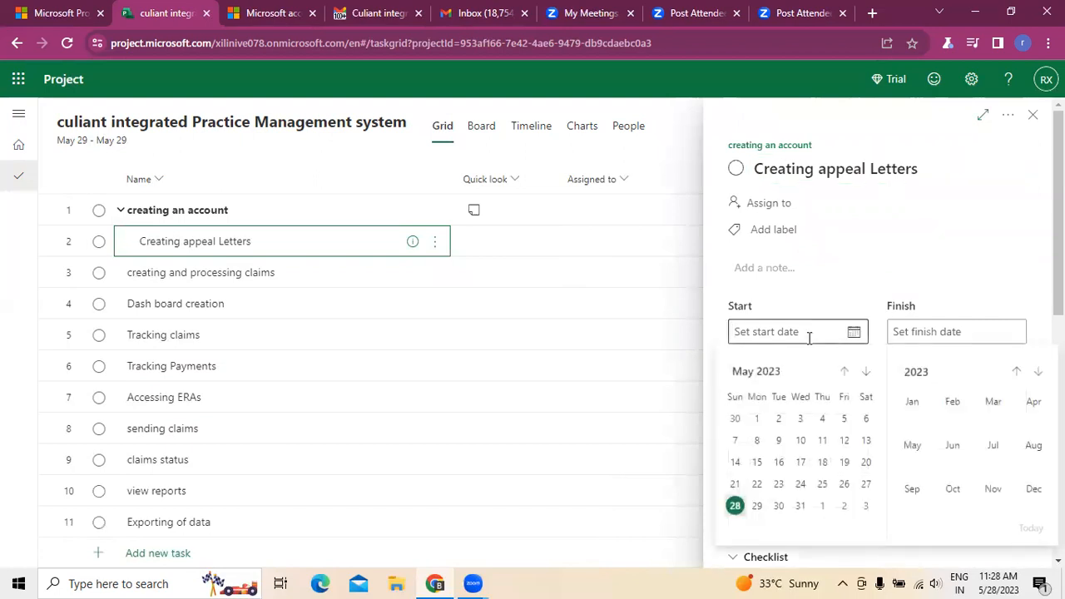
pyautogui.click(799, 509)
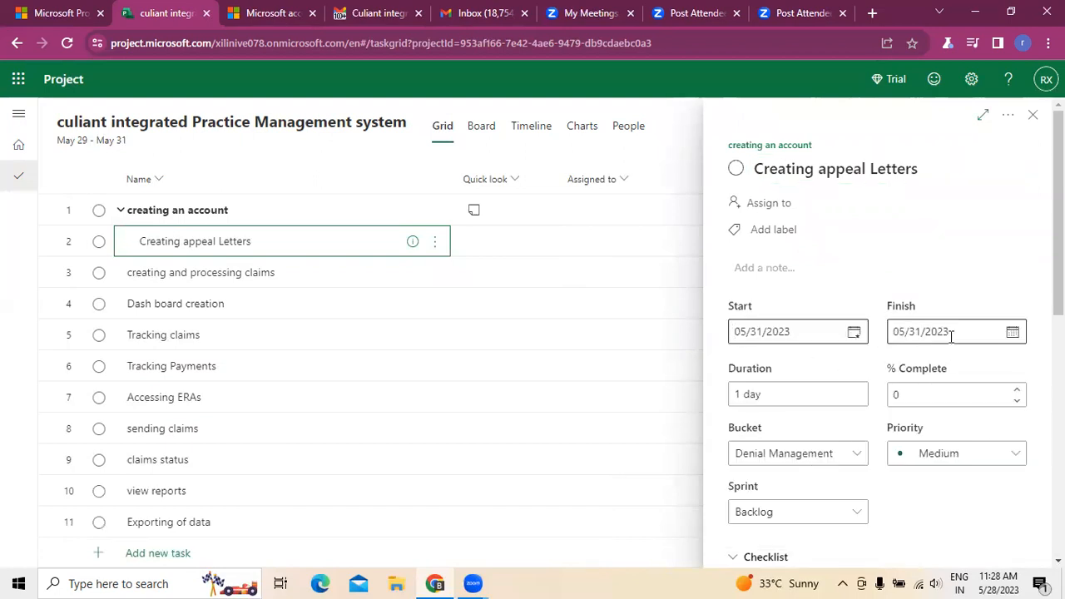
pyautogui.click(987, 331)
pyautogui.click(1014, 333)
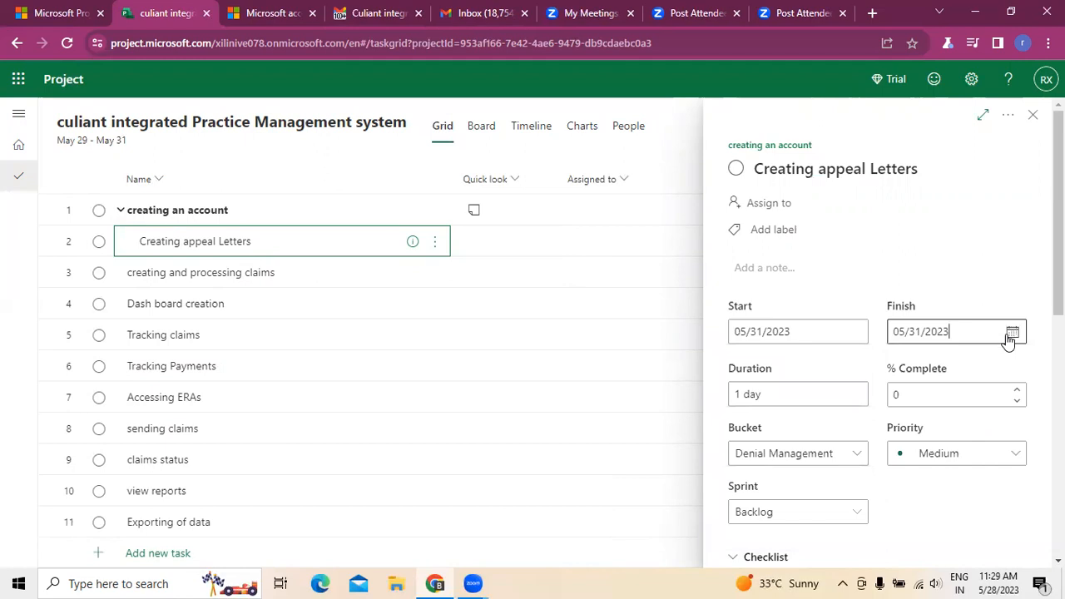
pyautogui.click(1013, 334)
pyautogui.click(866, 372)
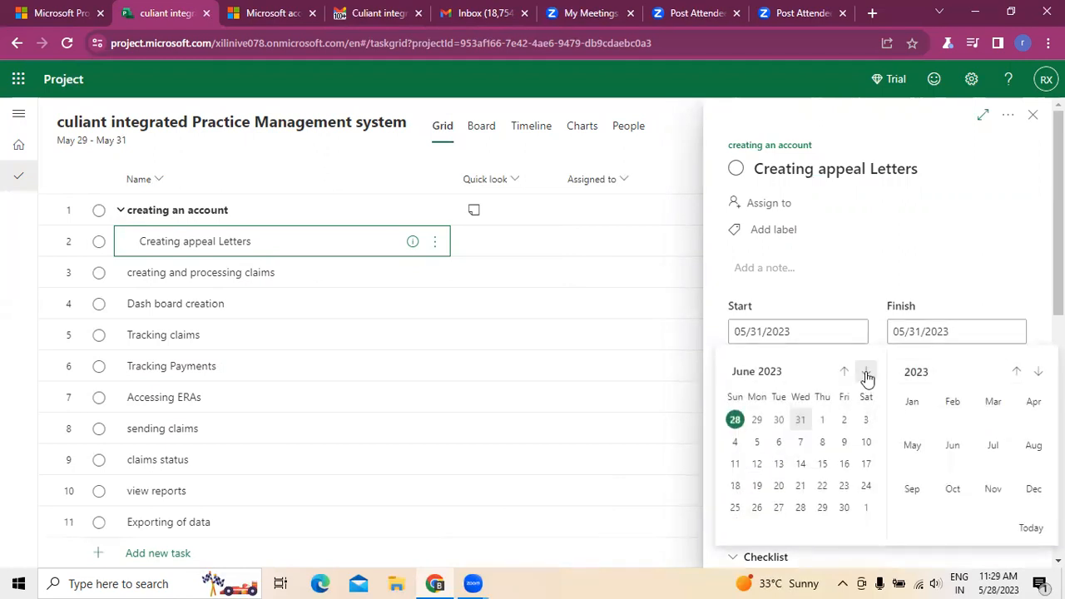
pyautogui.click(735, 440)
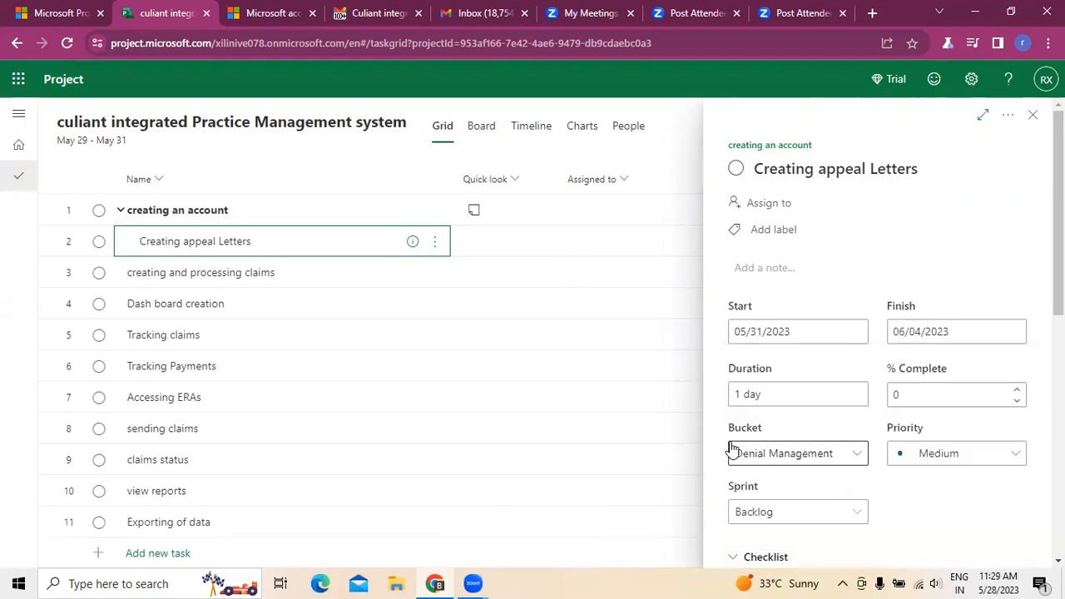
pyautogui.scroll(-2, 797, 414)
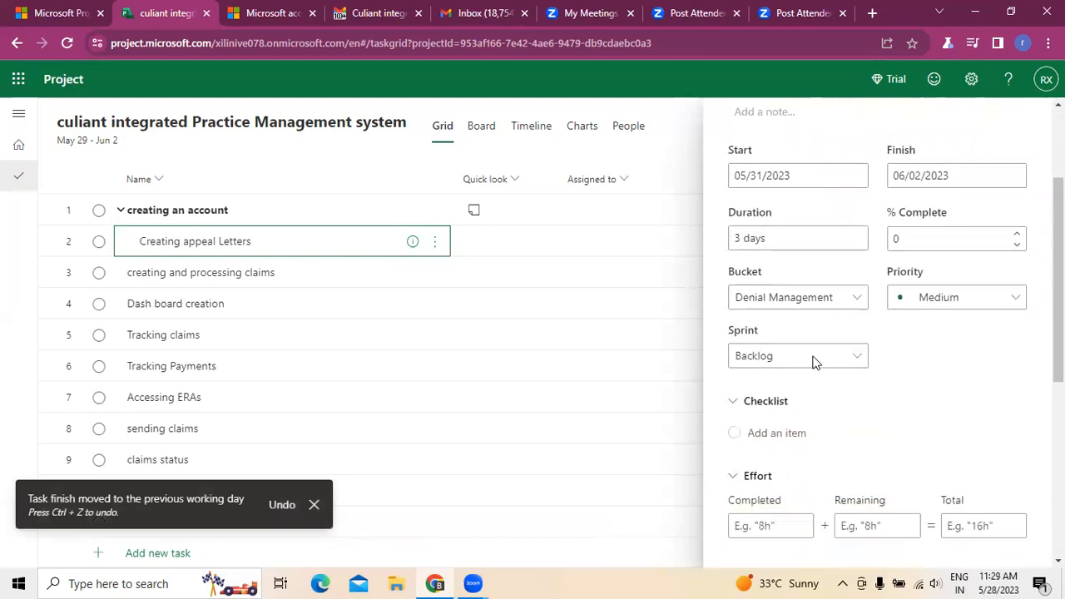
# Step: Look through the remaining detail fields of the "Creating appeal Letters" subtask and close its details
pyautogui.scroll(-2, 801, 442)
pyautogui.scroll(-3, 774, 522)
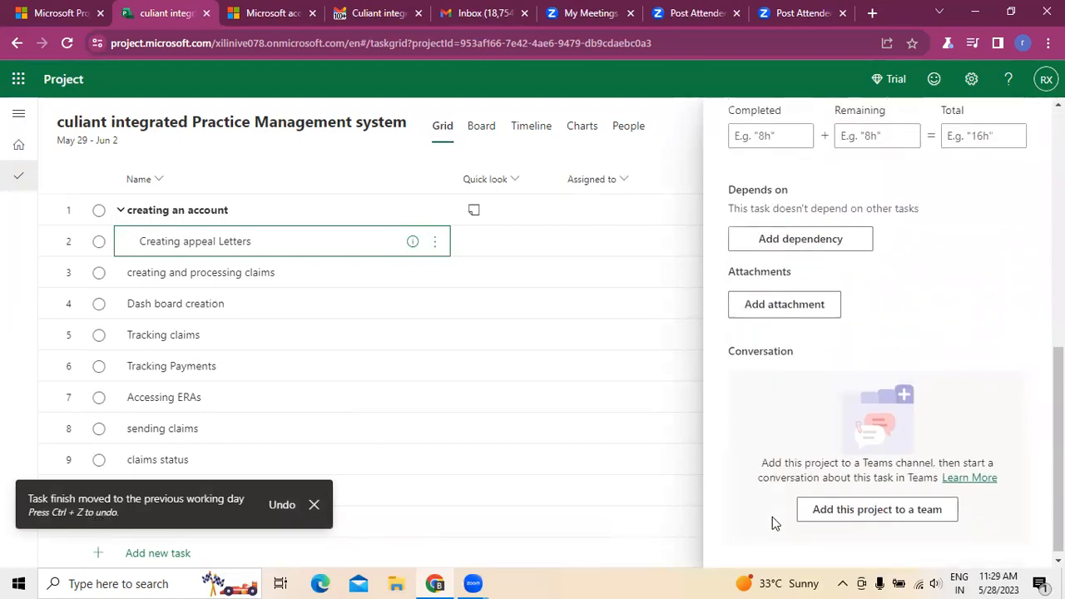
pyautogui.scroll(7, 721, 316)
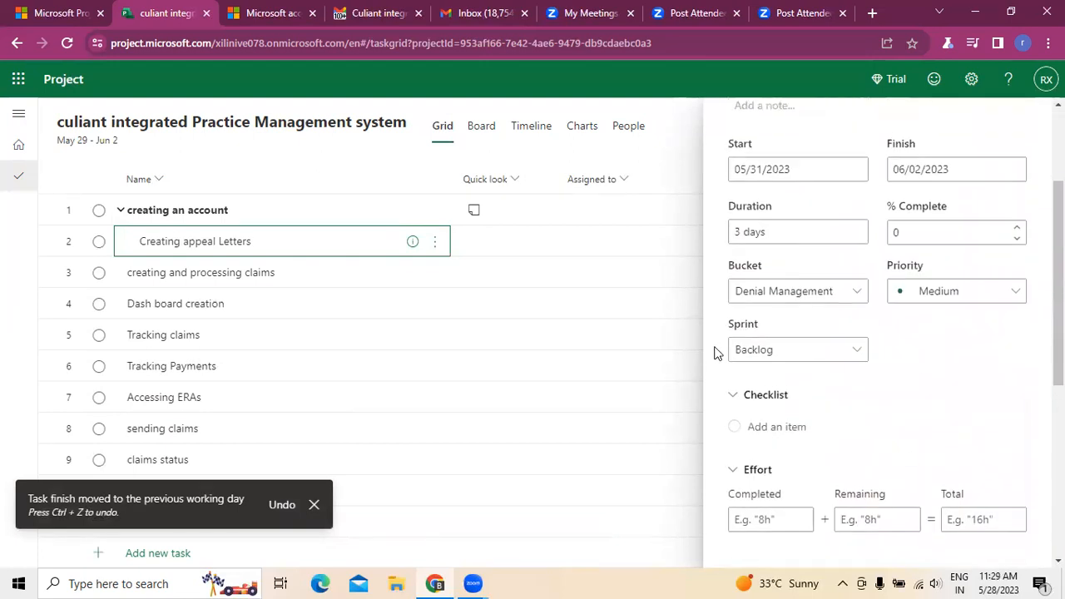
pyautogui.click(1033, 114)
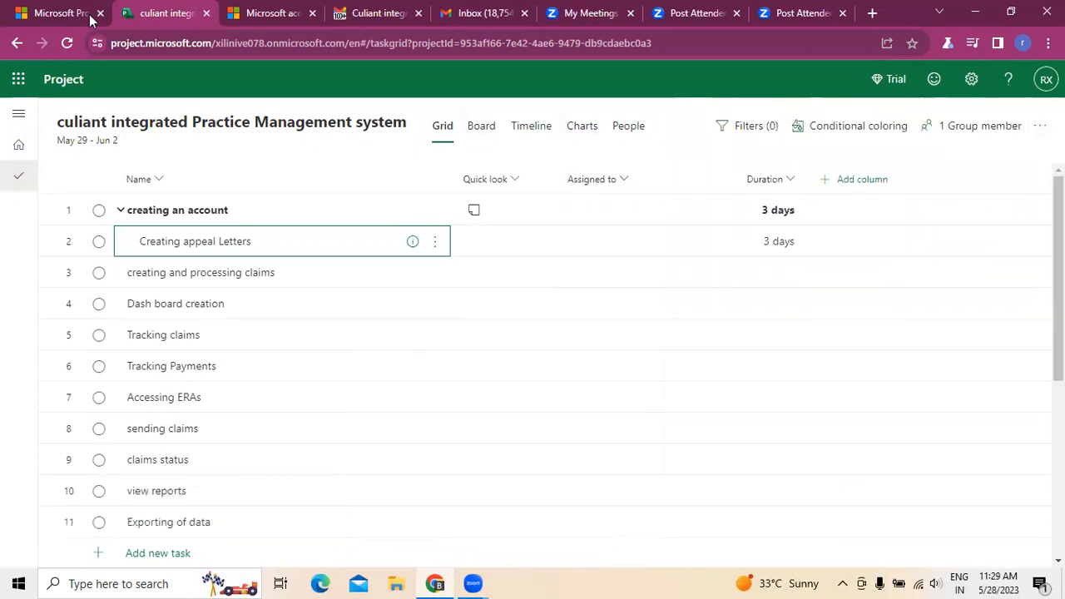
# Step: Review the whole task list in the grid, checking the assignment and duration columns from the first task to the last
pyautogui.click(70, 46)
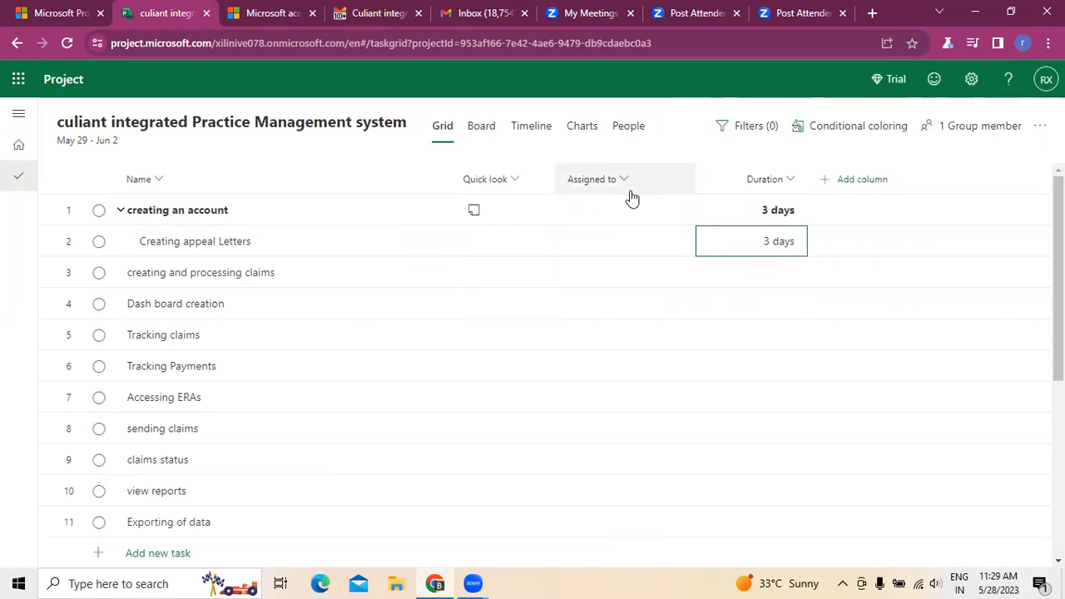
pyautogui.click(682, 213)
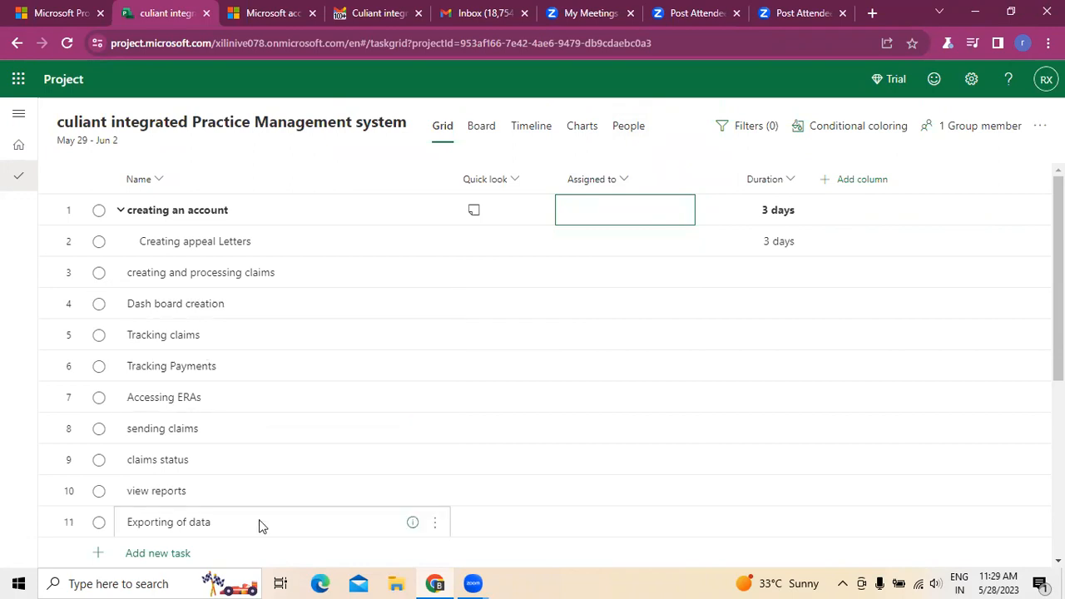
pyautogui.scroll(-4, 259, 520)
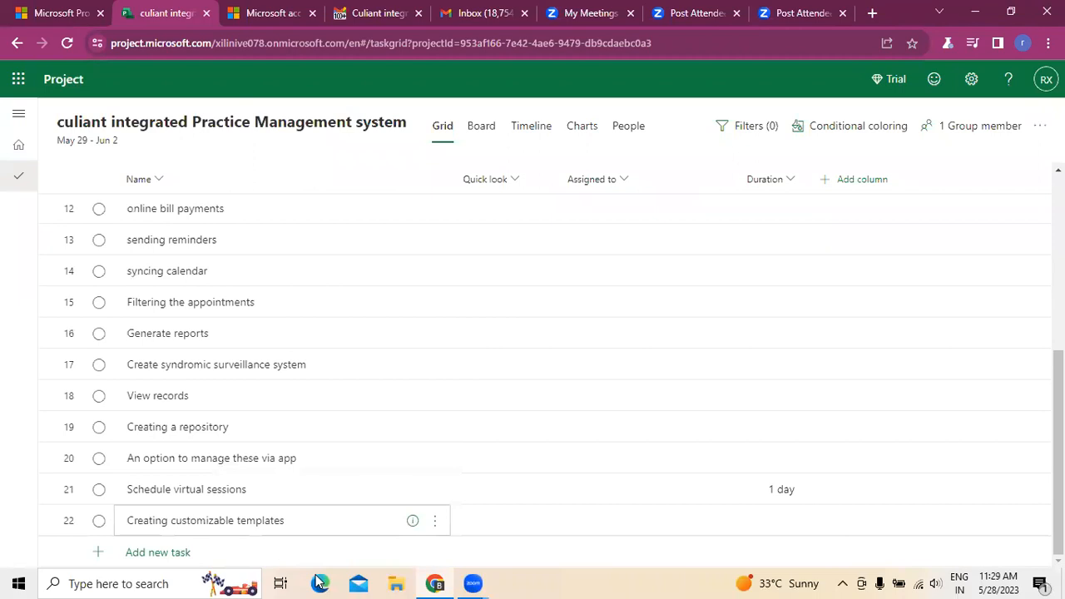
pyautogui.scroll(4, 382, 460)
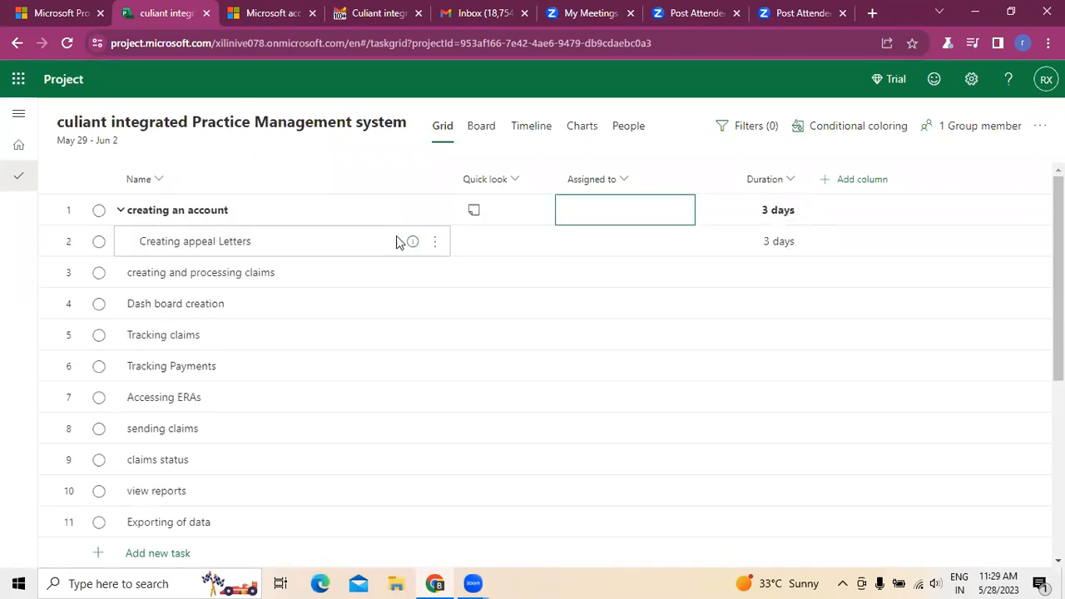
pyautogui.scroll(-4, 241, 258)
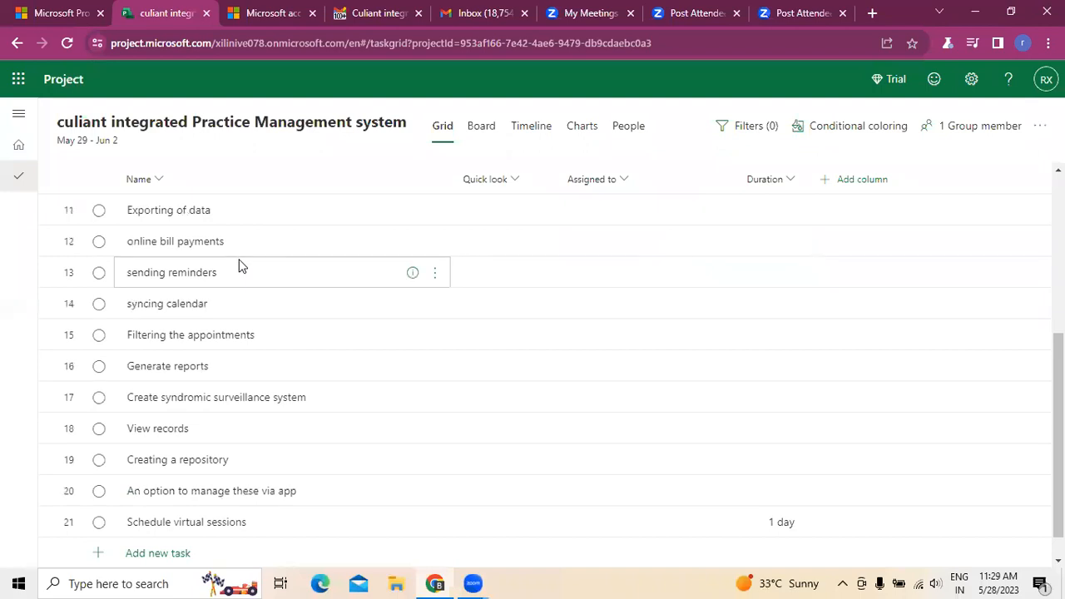
pyautogui.scroll(-1, 166, 451)
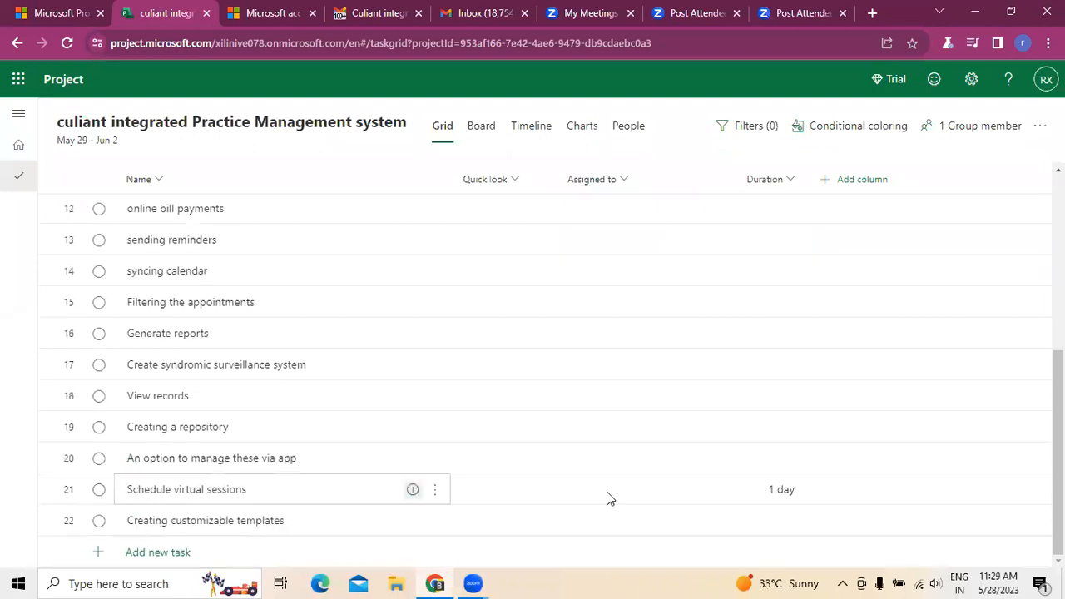
pyautogui.click(782, 500)
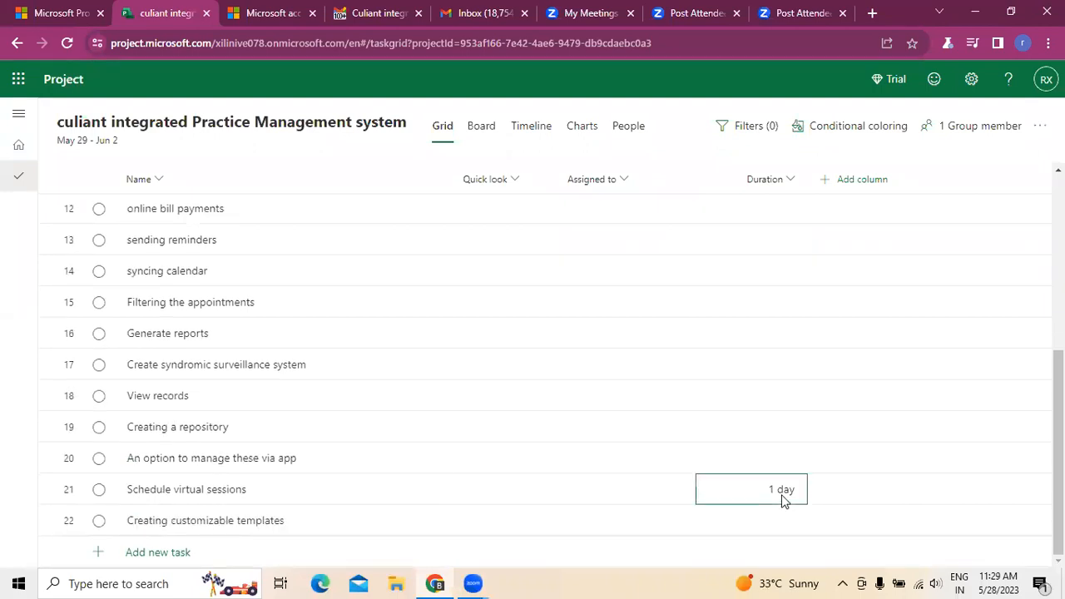
pyautogui.scroll(5, 782, 499)
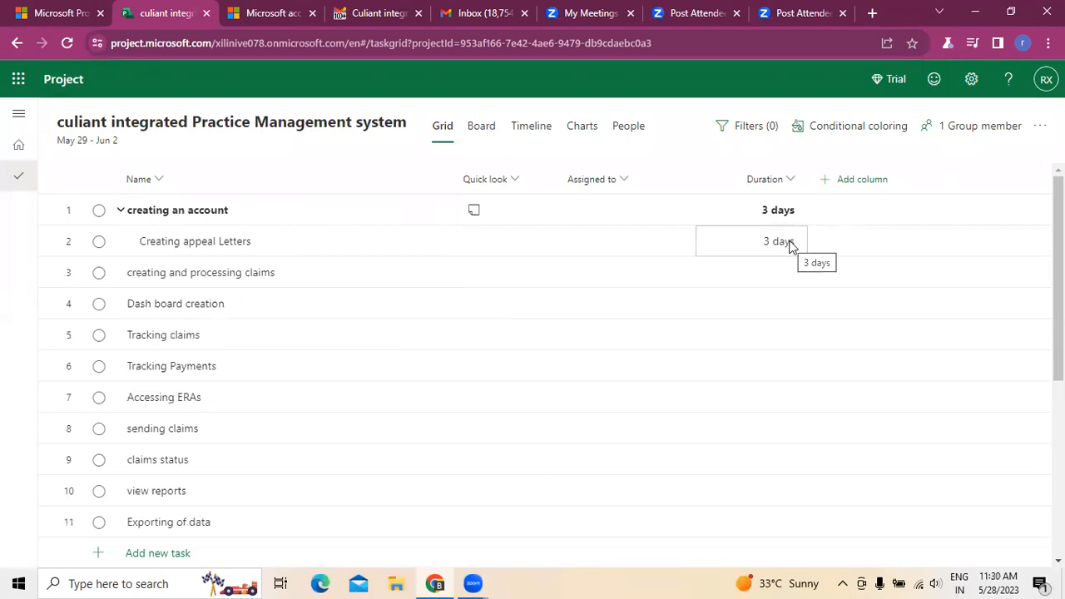
# Step: Add and save a conditional coloring rule for tasks whose Start is less than 05/28/2023
pyautogui.click(858, 125)
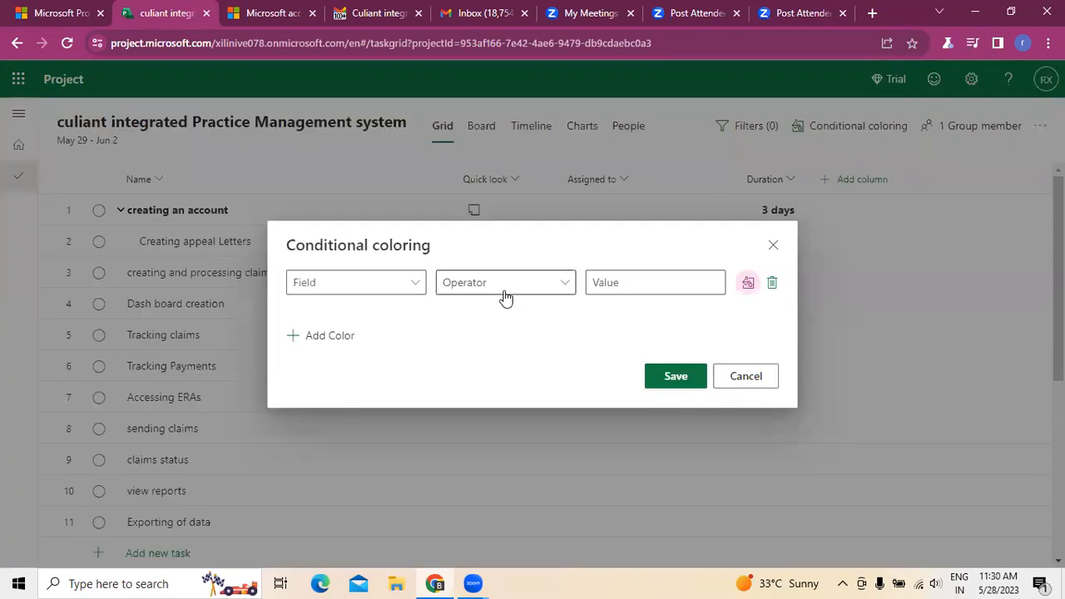
pyautogui.click(404, 289)
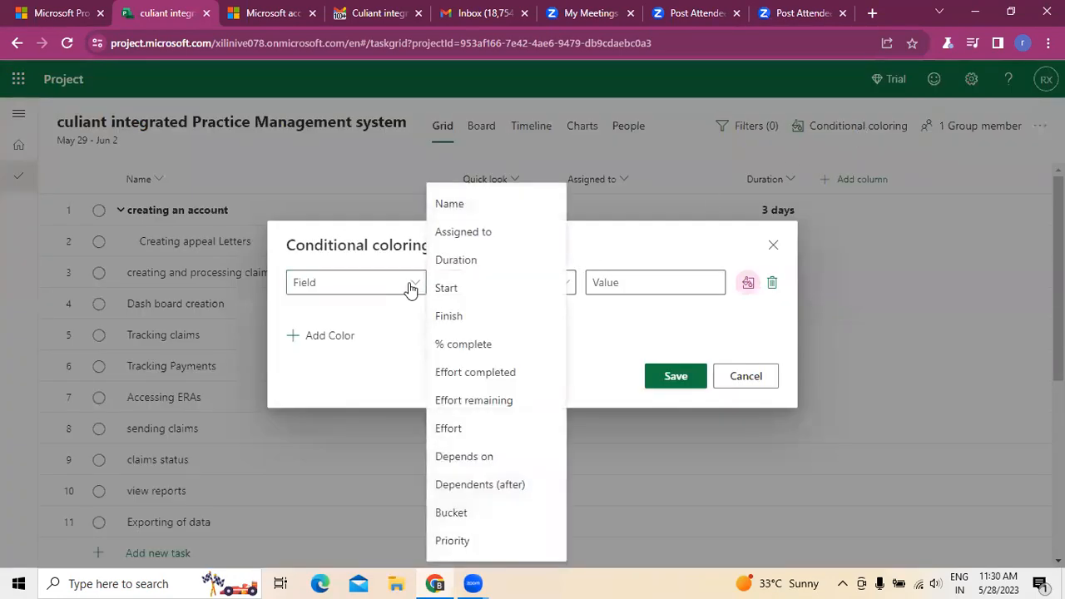
pyautogui.click(414, 288)
pyautogui.click(413, 286)
pyautogui.click(442, 289)
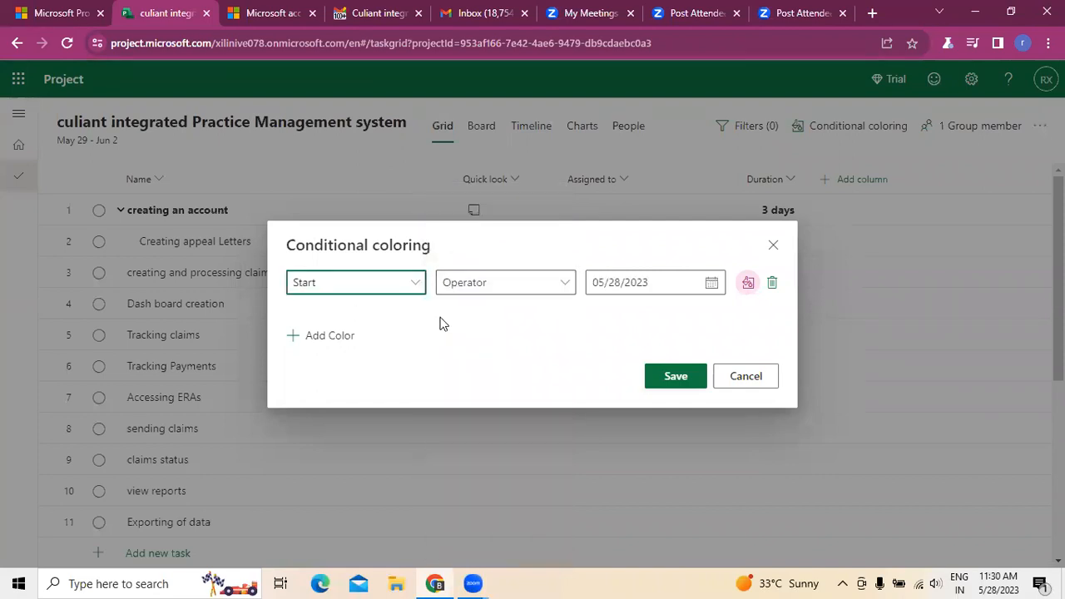
pyautogui.click(558, 287)
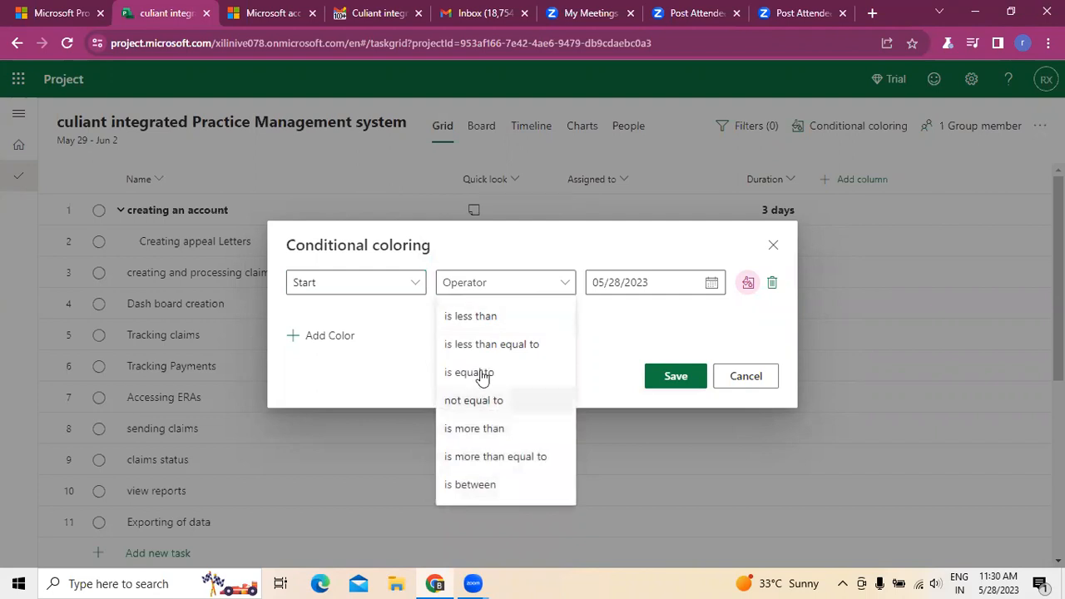
pyautogui.click(489, 319)
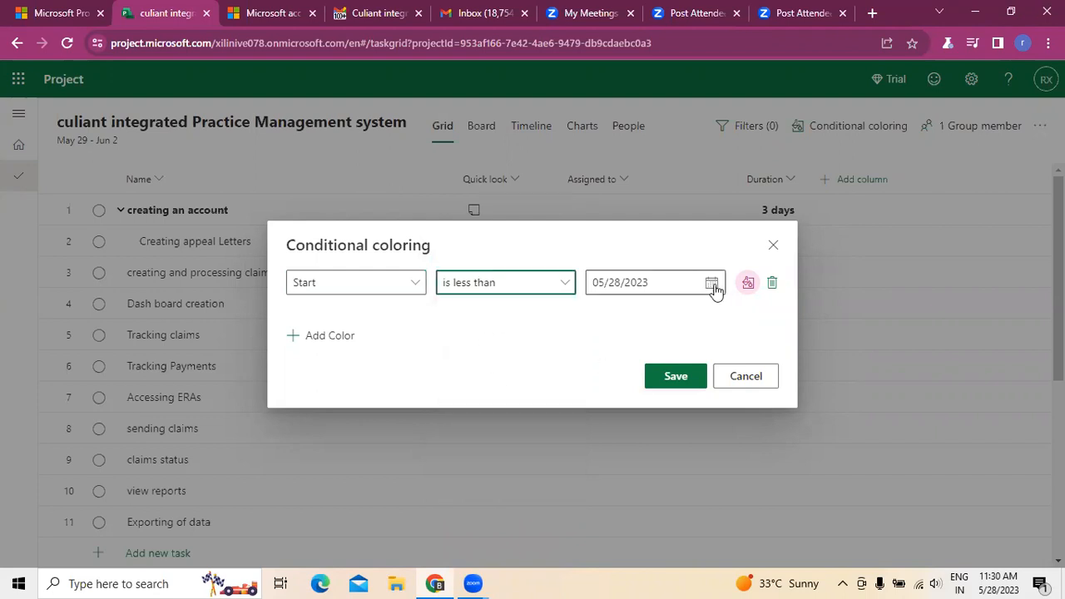
pyautogui.click(676, 376)
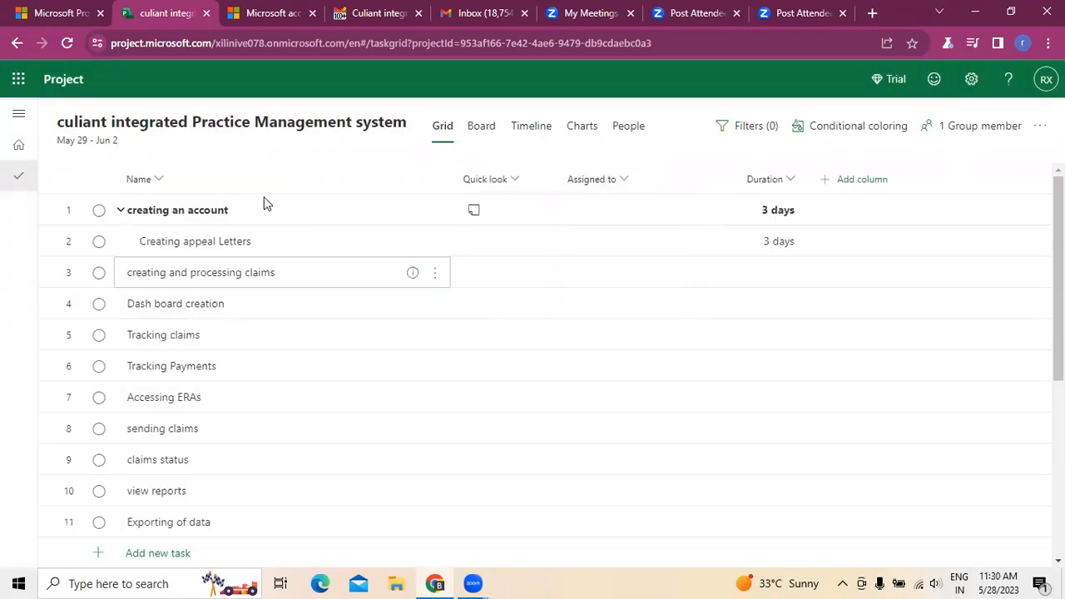
# Step: Switch to the Board view and give the "Creating appeal Letters" task in Denial Management the Pink label
pyautogui.click(482, 133)
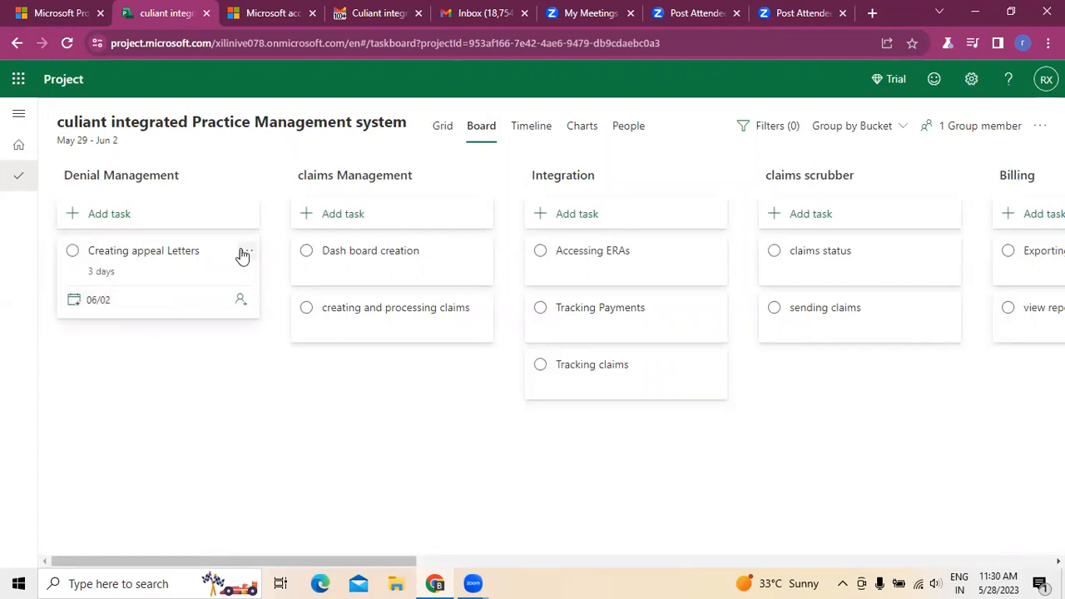
pyautogui.click(243, 251)
pyautogui.moveTo(174, 285)
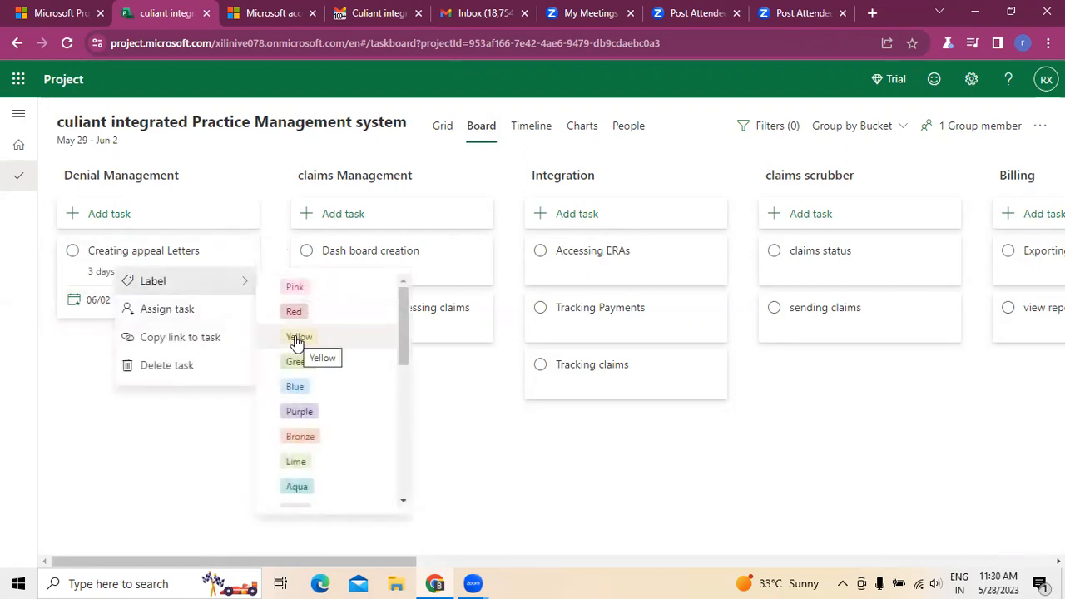
pyautogui.click(293, 287)
pyautogui.click(170, 409)
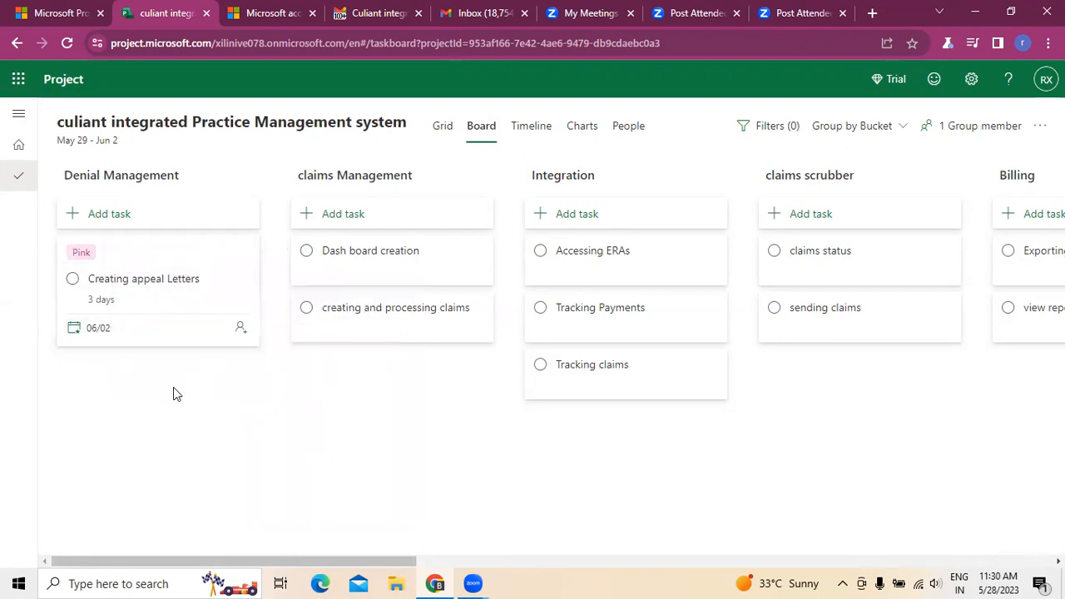
# Step: Apply the Yellow label to "Dash board creation" and "creating and processing claims" in the claims Management bucket
pyautogui.click(481, 252)
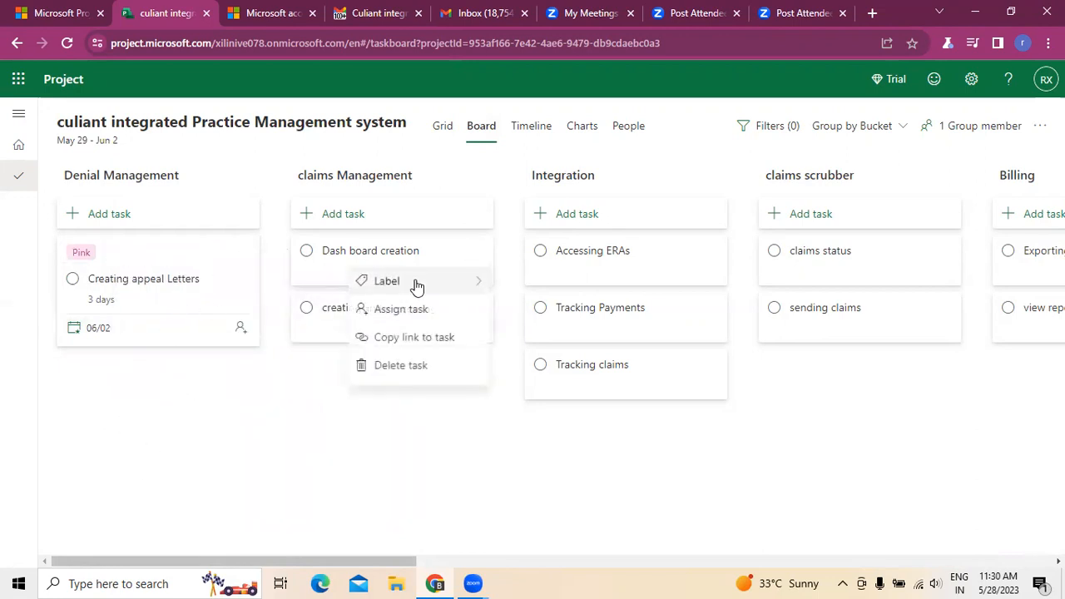
pyautogui.click(475, 288)
pyautogui.click(533, 338)
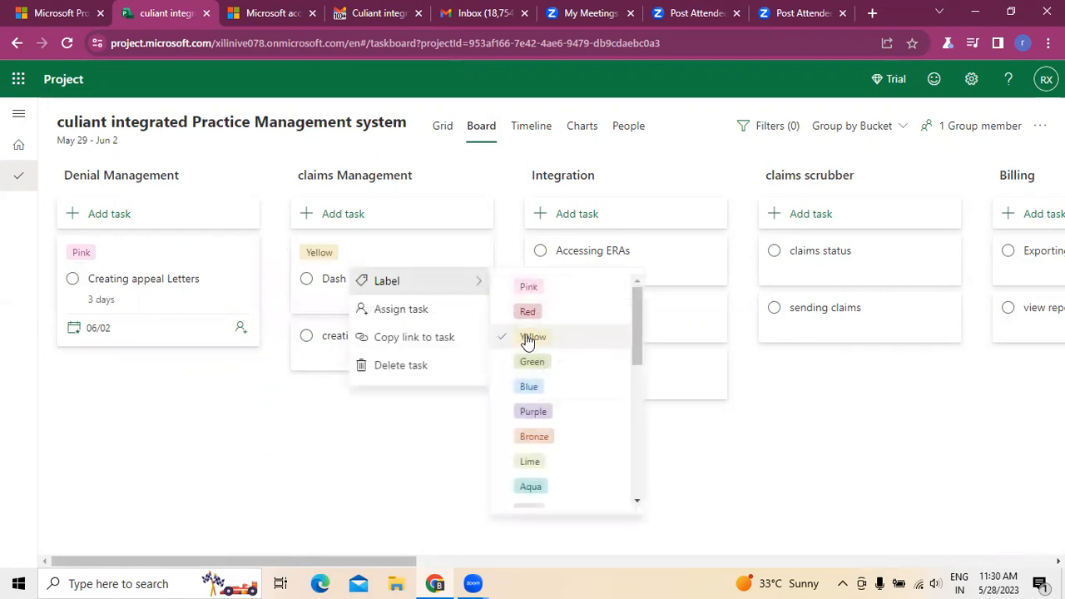
pyautogui.click(221, 520)
pyautogui.click(480, 346)
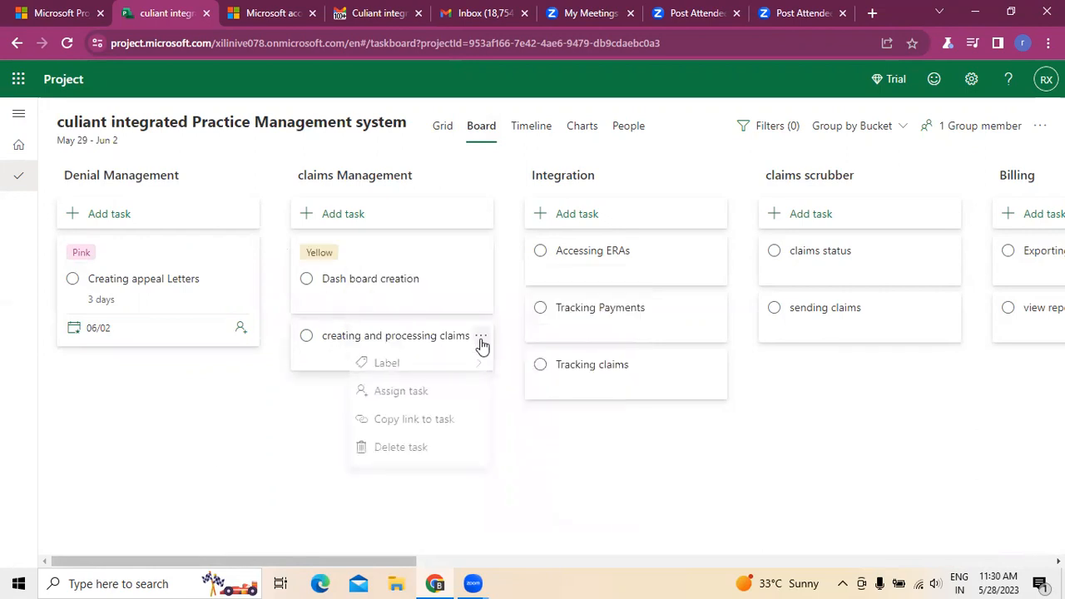
pyautogui.moveTo(432, 370)
pyautogui.click(528, 388)
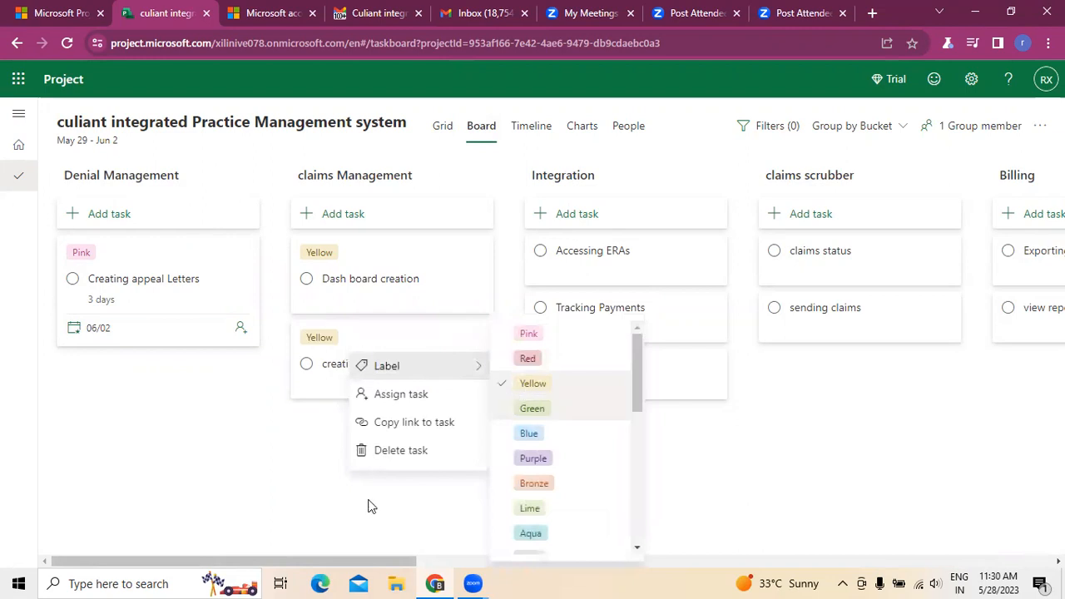
pyautogui.click(541, 188)
# Step: Apply the Blue label to "Accessing ERAs", "Tracking Payments" and "Tracking claims" in the Integration bucket
pyautogui.click(717, 252)
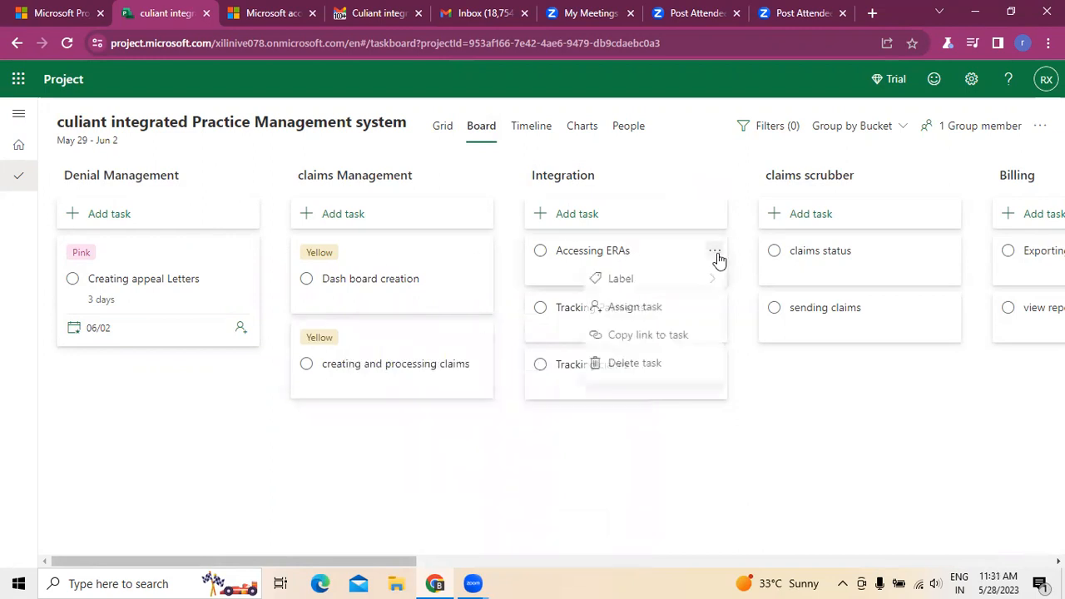
pyautogui.moveTo(724, 291)
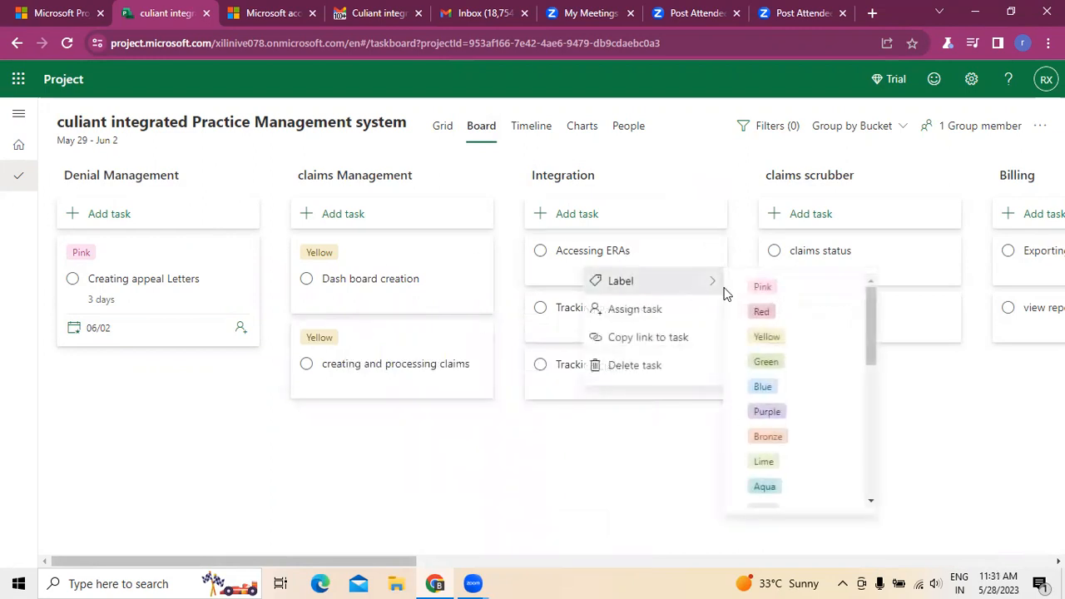
pyautogui.click(771, 387)
pyautogui.click(471, 479)
pyautogui.click(708, 336)
pyautogui.moveTo(707, 372)
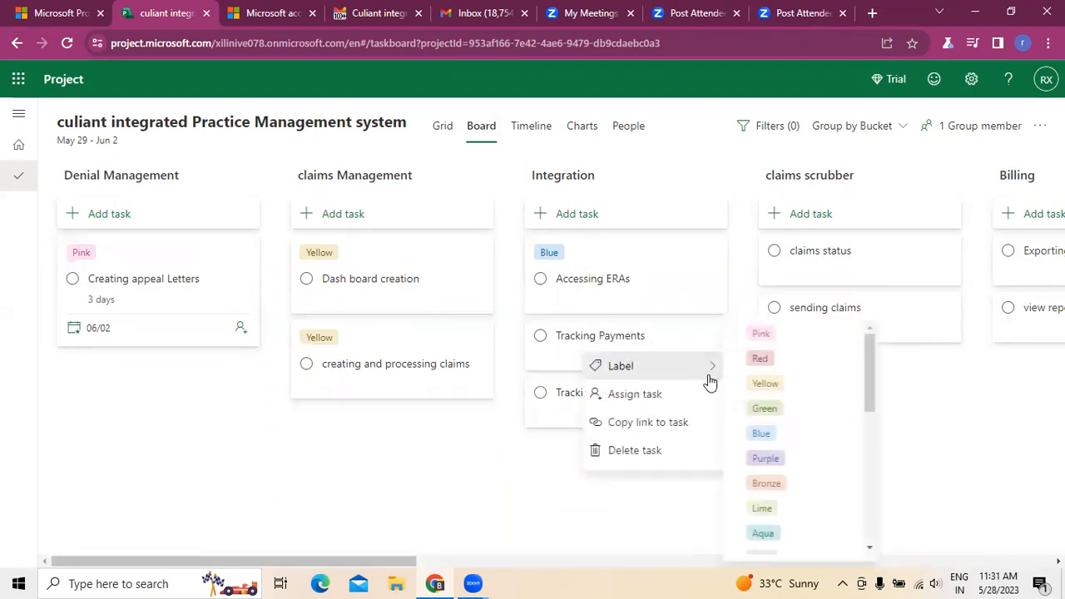
pyautogui.click(759, 434)
pyautogui.click(491, 511)
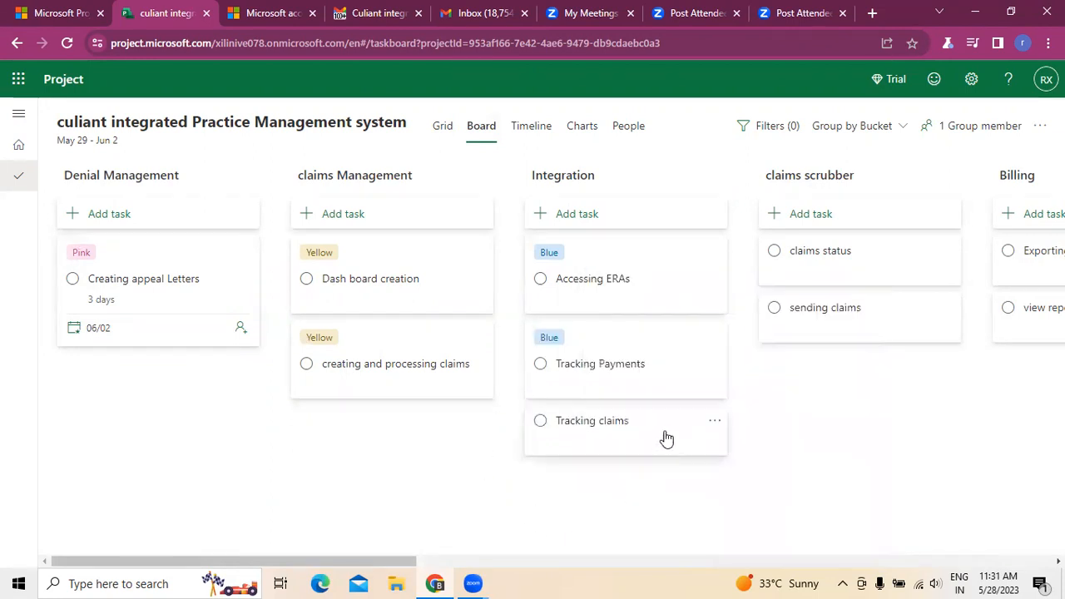
pyautogui.click(715, 422)
pyautogui.moveTo(697, 456)
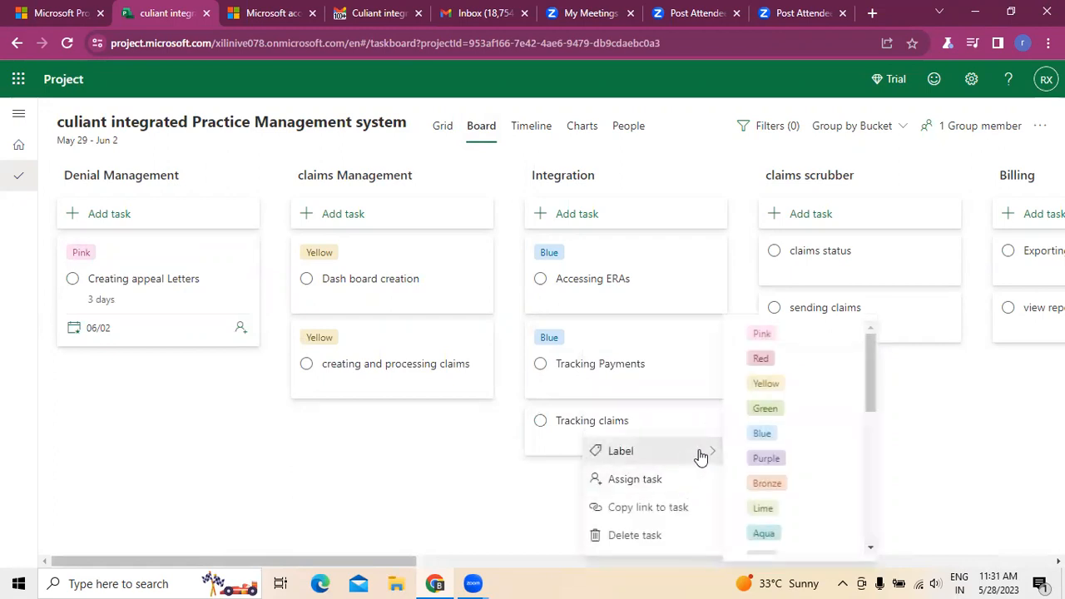
pyautogui.click(774, 435)
pyautogui.click(408, 521)
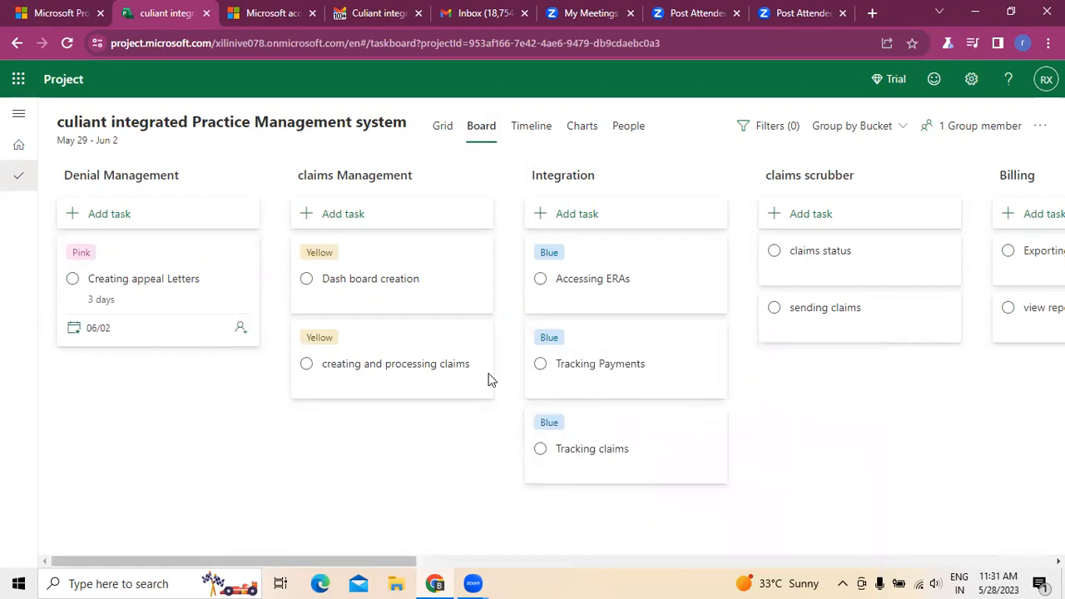
# Step: Apply the Lime label to the "claims status" task in the claims scrubber bucket
pyautogui.hscroll(10, 637, 543)
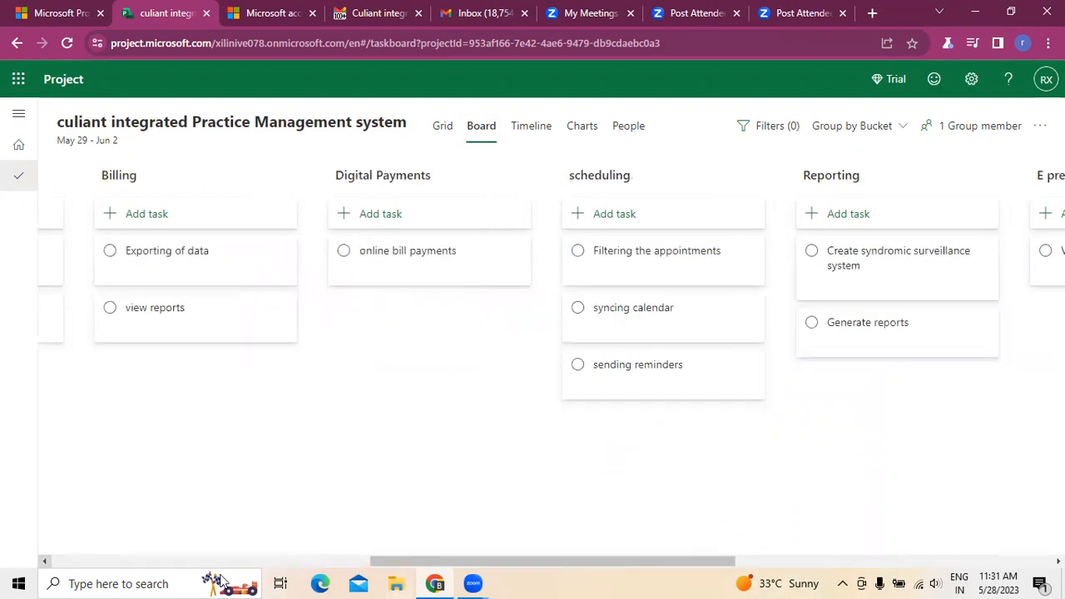
pyautogui.press('Left')
pyautogui.press('Left')
pyautogui.press('Left')
pyautogui.press('Left')
pyautogui.press('Left')
pyautogui.press('Left')
pyautogui.press('Left')
pyautogui.press('Left')
pyautogui.press('Left')
pyautogui.press('Left')
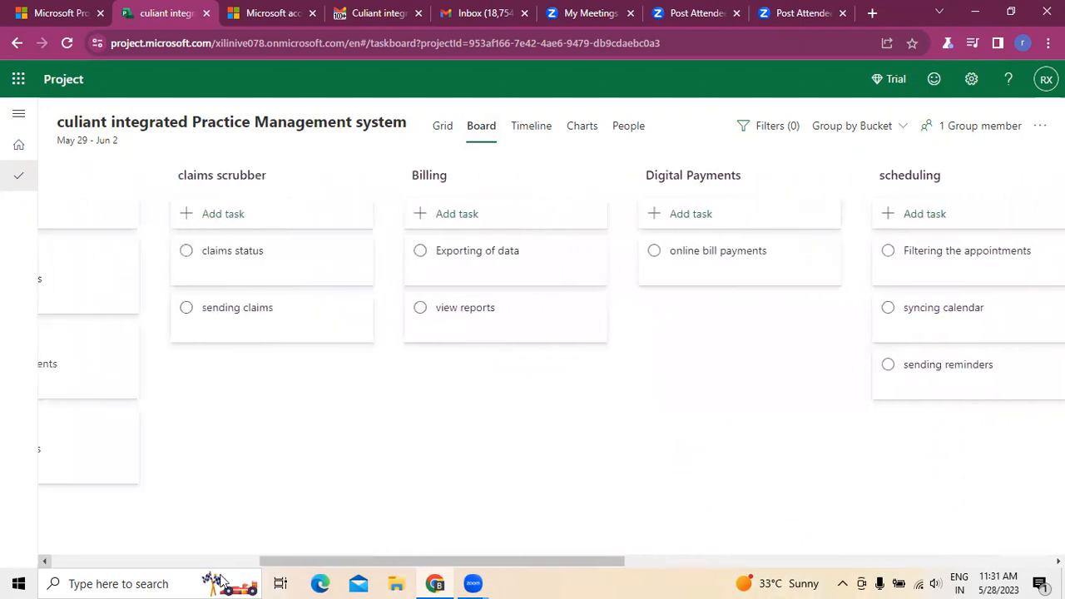
pyautogui.press('Left')
pyautogui.press('Left')
pyautogui.press('Left')
pyautogui.press('Left')
pyautogui.press('Left')
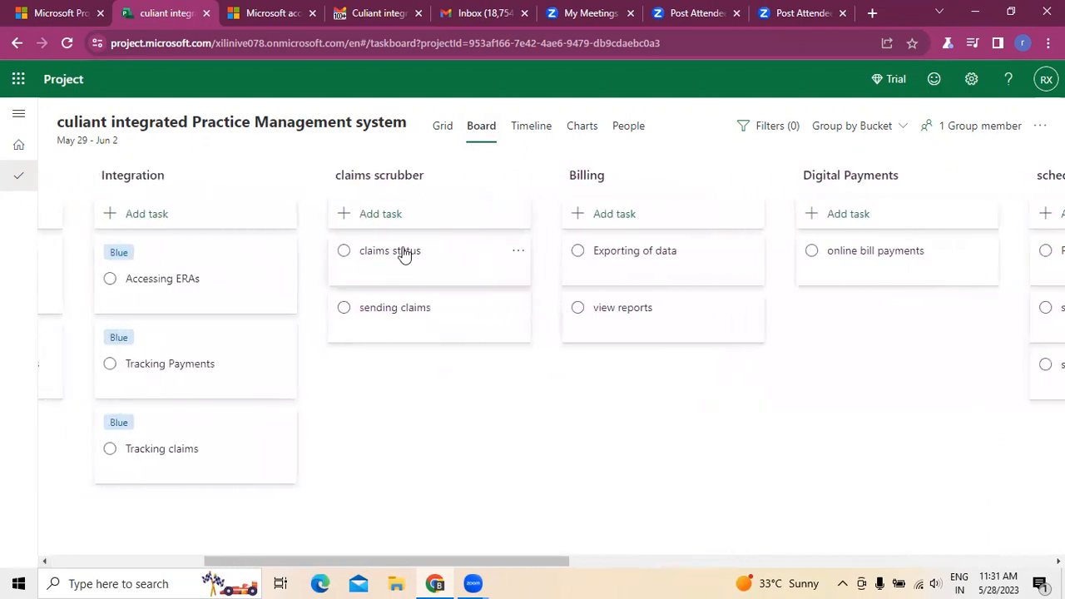
pyautogui.click(519, 251)
pyautogui.moveTo(510, 291)
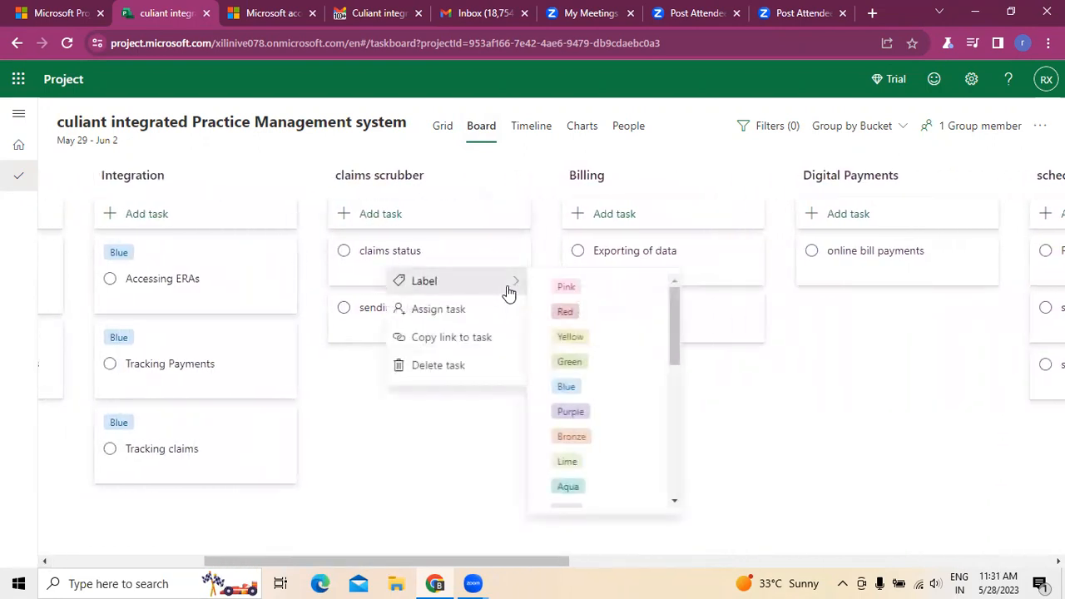
pyautogui.click(569, 463)
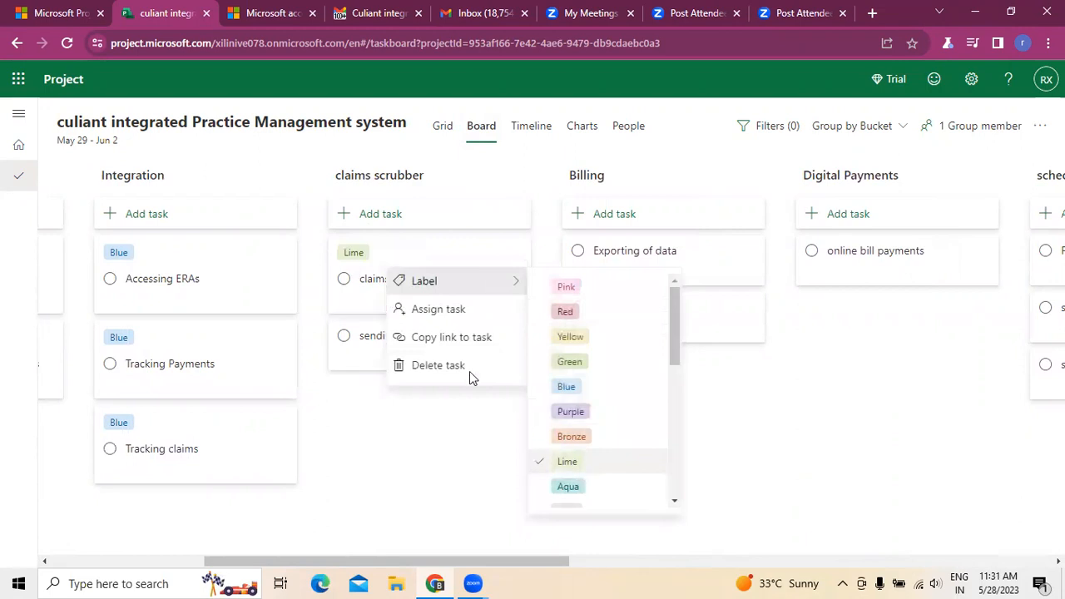
pyautogui.click(306, 454)
# Step: Apply the Lime label to the "sending claims" task in the claims scrubber bucket
pyautogui.click(514, 340)
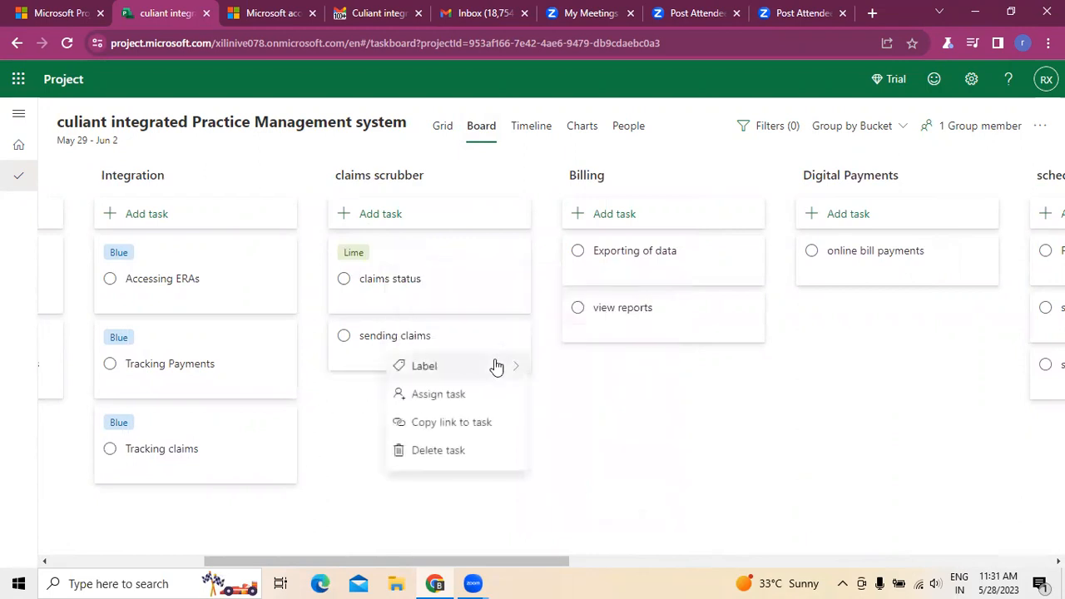
pyautogui.moveTo(499, 366)
pyautogui.click(569, 508)
pyautogui.click(349, 499)
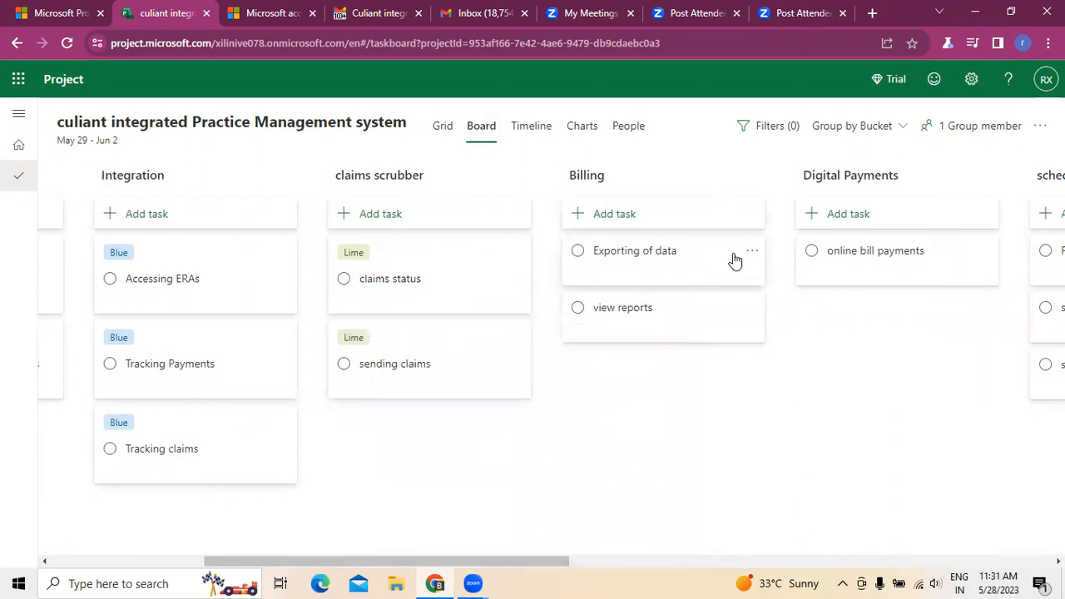
# Step: Apply the Bronze label to "Exporting of data" and "view reports" in the Billing bucket
pyautogui.click(753, 252)
pyautogui.moveTo(758, 285)
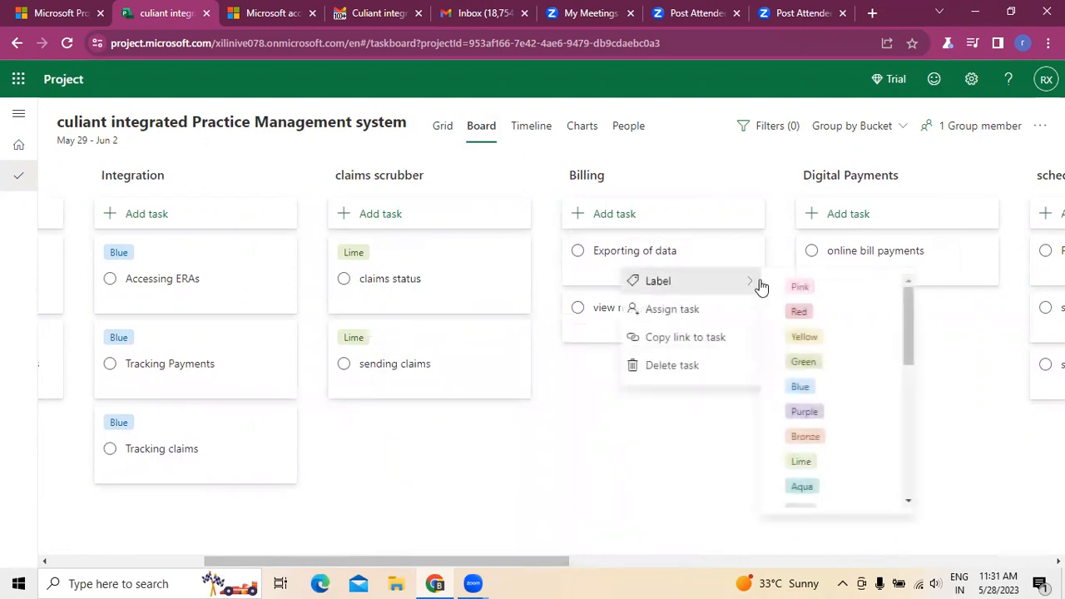
pyautogui.click(818, 435)
pyautogui.click(608, 399)
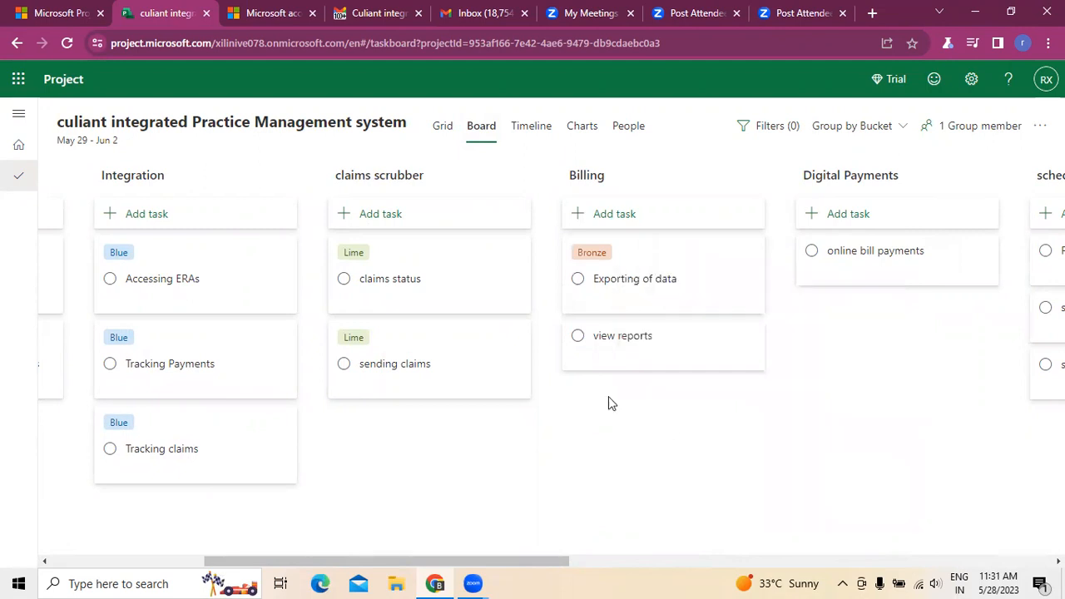
pyautogui.click(752, 340)
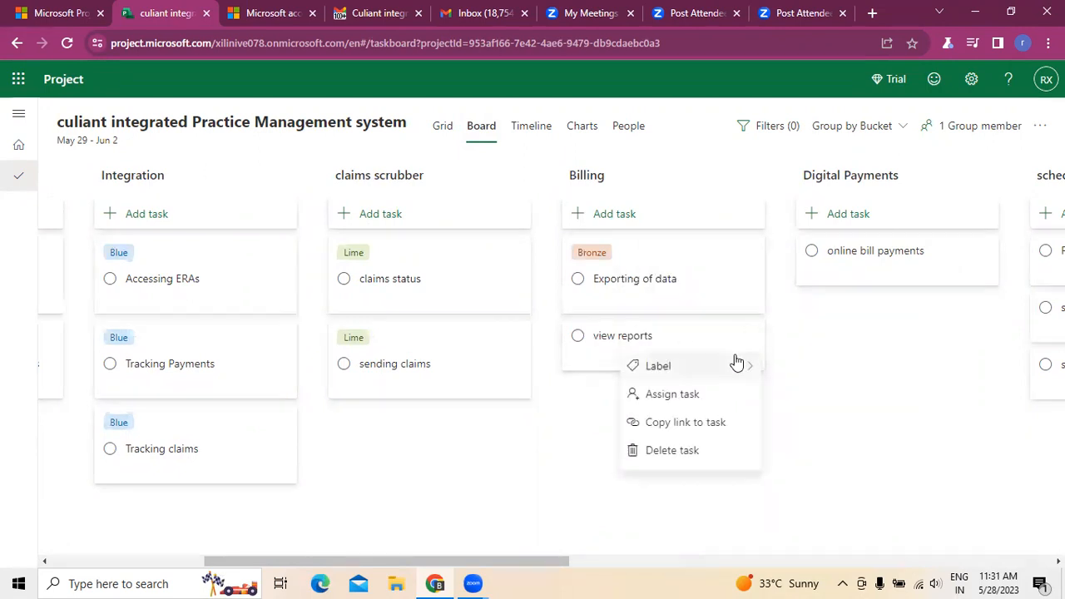
pyautogui.moveTo(735, 365)
pyautogui.click(806, 484)
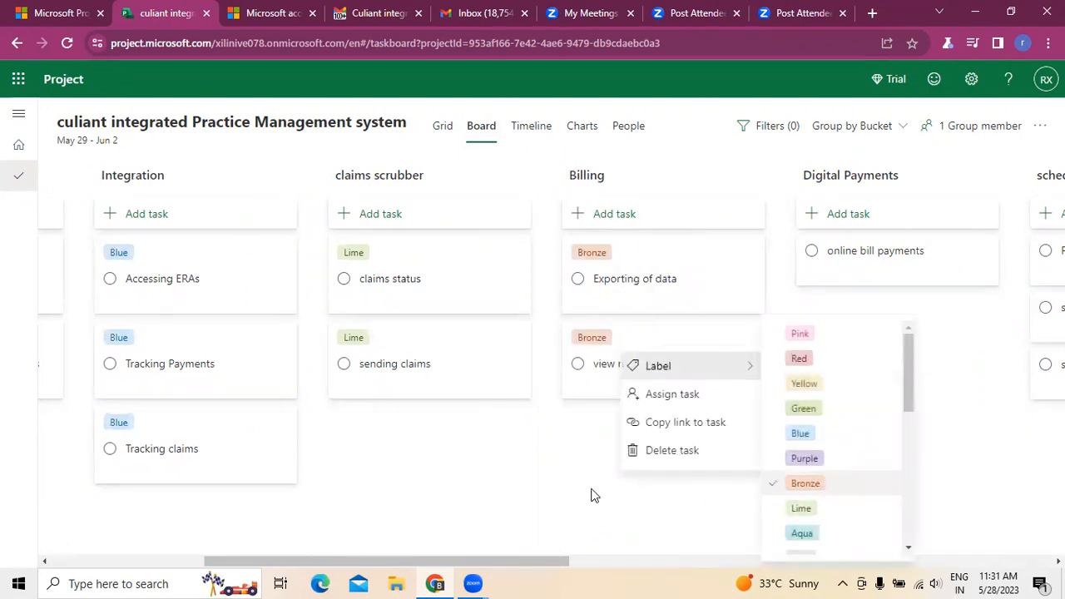
pyautogui.click(596, 496)
# Step: Give the "online bill payments" task in the Digital Payments bucket the Aqua label
pyautogui.hscroll(5, 623, 574)
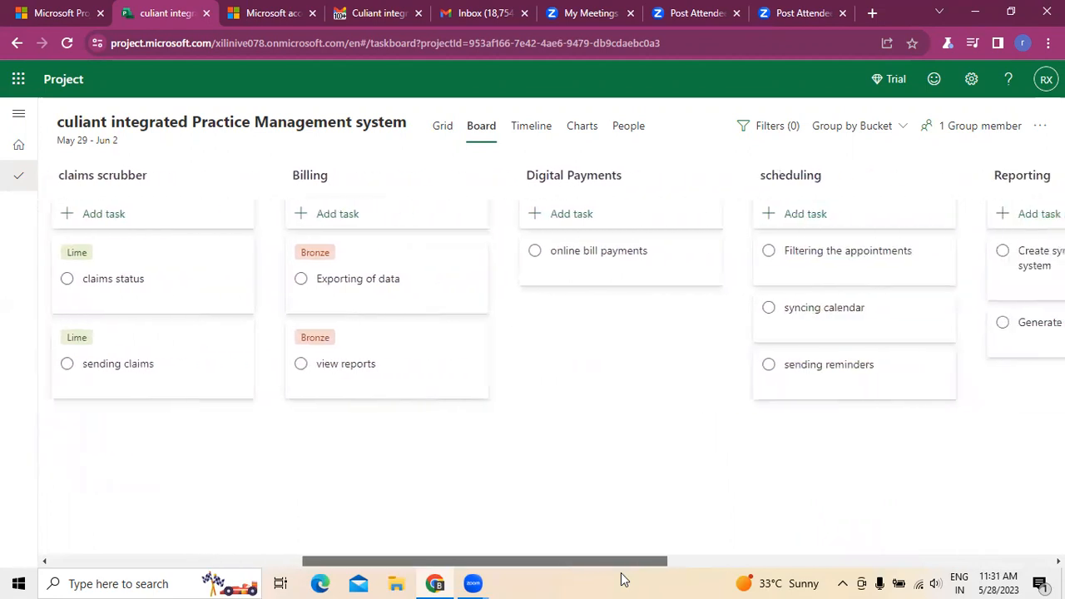
pyautogui.click(498, 258)
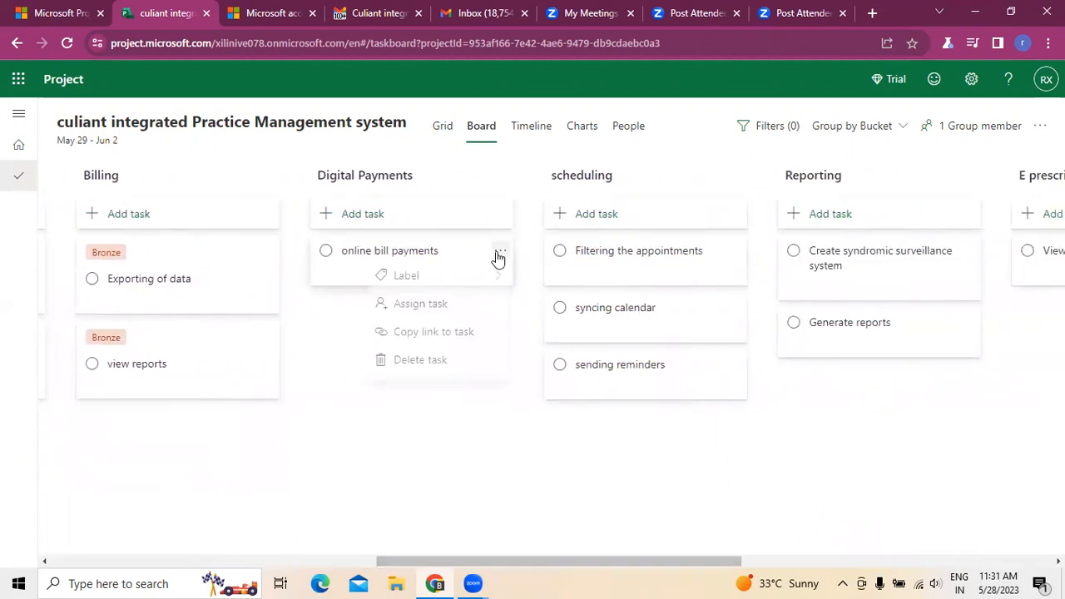
pyautogui.moveTo(488, 285)
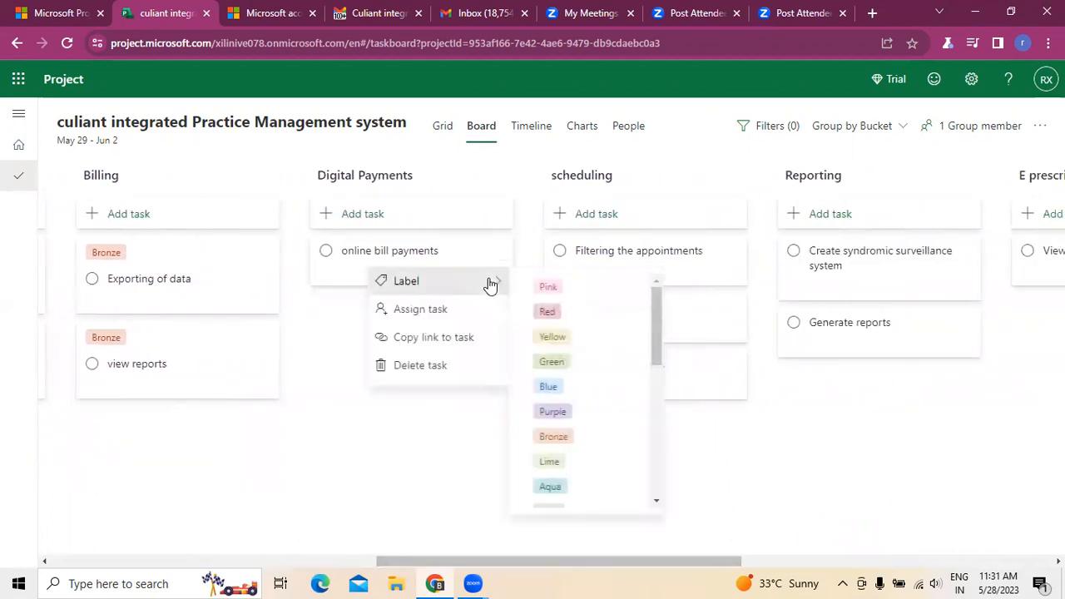
pyautogui.click(551, 488)
pyautogui.click(311, 410)
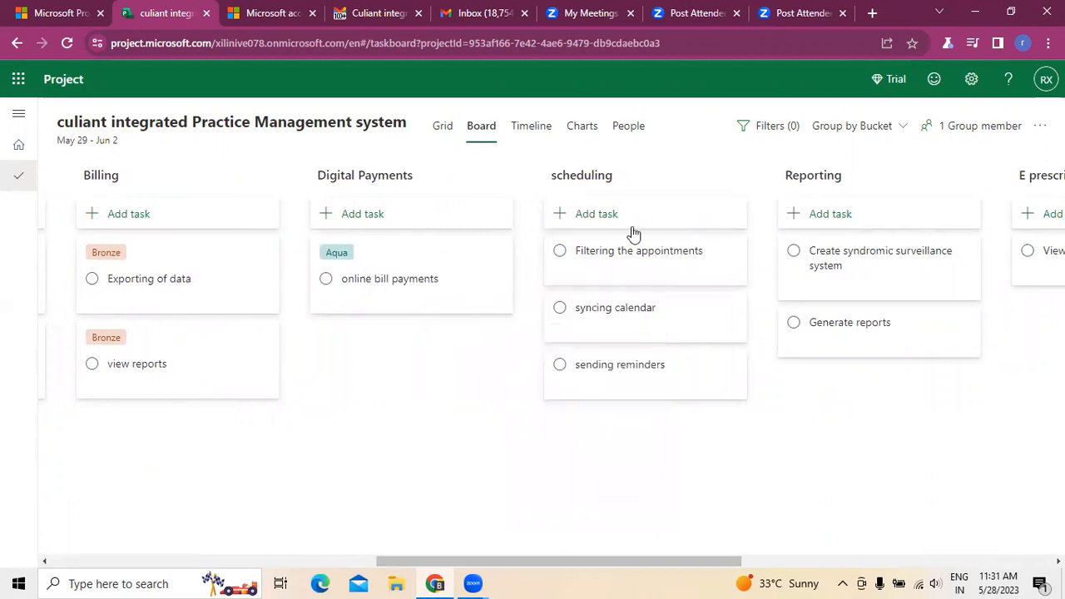
# Step: Apply the Purple label to "Filtering the appointments", "syncing calendar" and "sending reminders" in the scheduling bucket
pyautogui.click(732, 254)
pyautogui.moveTo(704, 285)
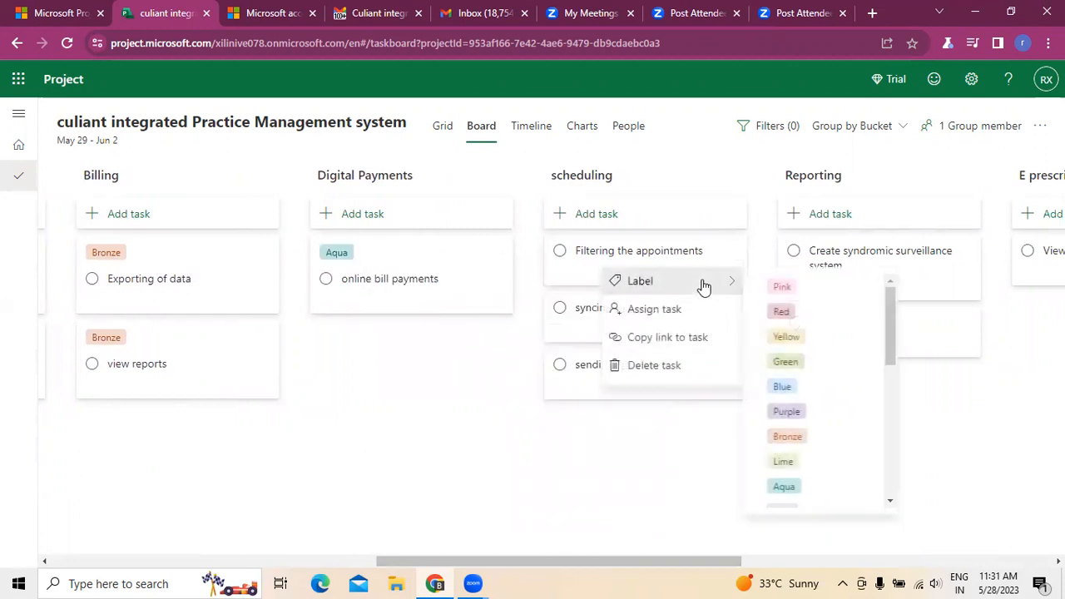
pyautogui.click(794, 412)
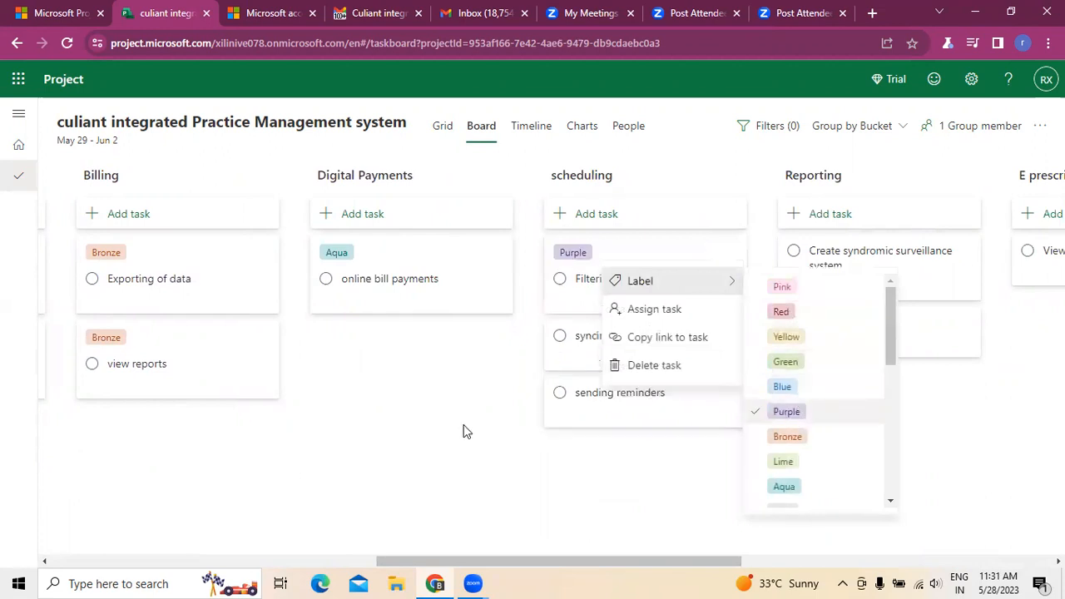
pyautogui.click(459, 430)
pyautogui.click(734, 339)
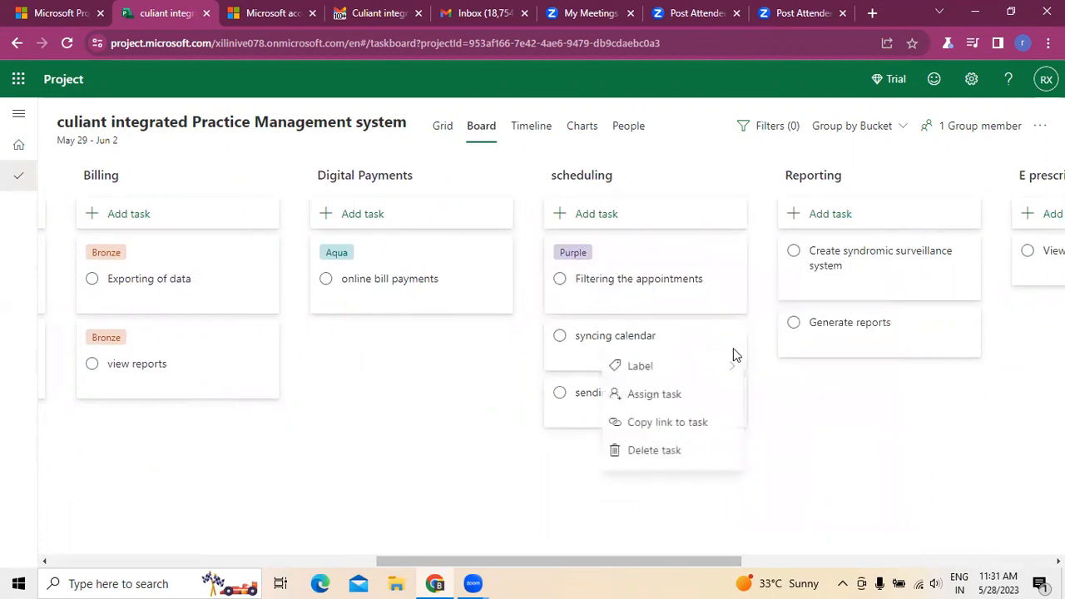
pyautogui.moveTo(733, 365)
pyautogui.click(794, 457)
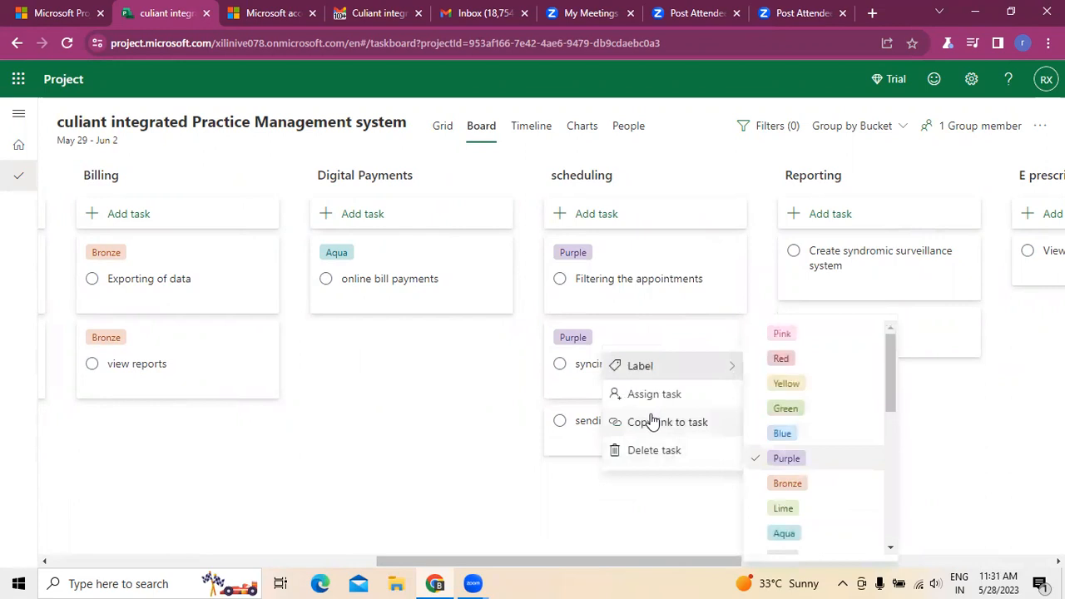
pyautogui.click(415, 467)
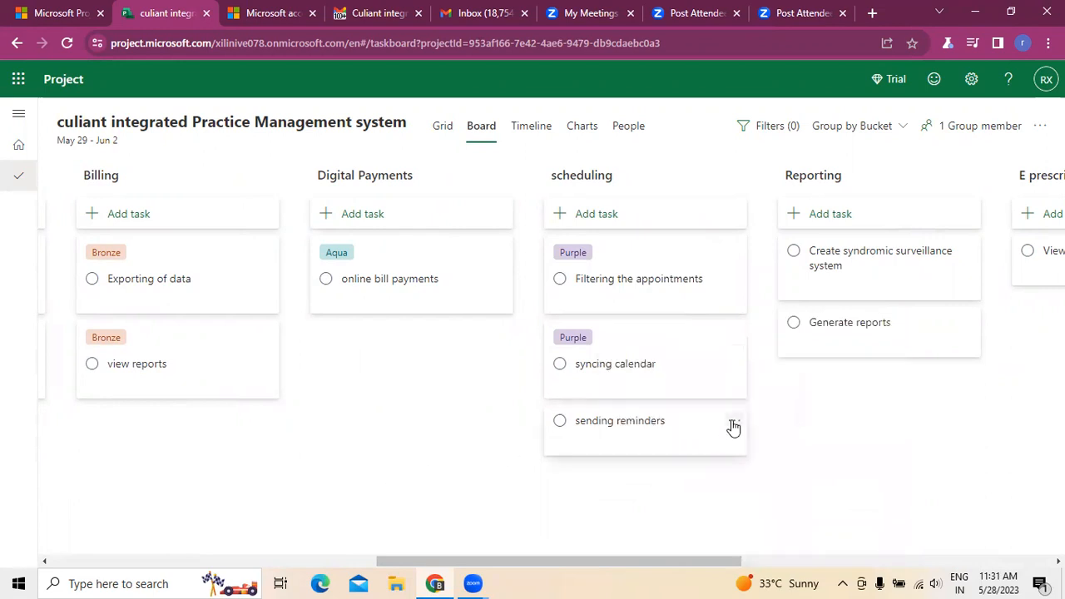
pyautogui.click(731, 422)
pyautogui.moveTo(704, 456)
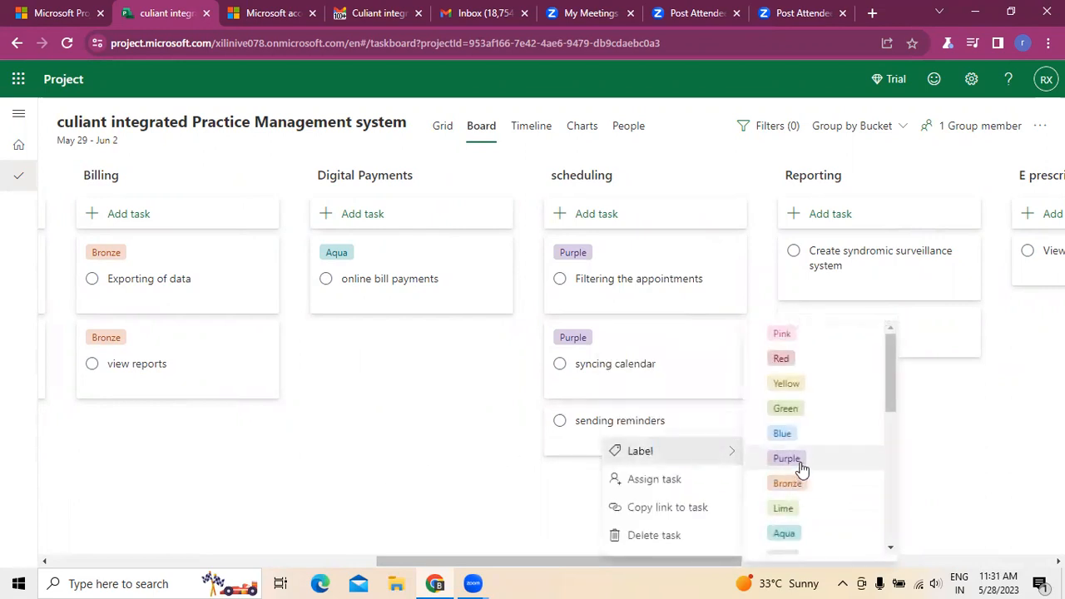
pyautogui.click(795, 459)
pyautogui.click(471, 473)
# Step: Apply the Cranberry label to "Create syndromic surveillance system" and "Generate reports" in the Reporting bucket
pyautogui.moveTo(708, 565); pyautogui.dragTo(879, 562)
pyautogui.click(580, 253)
pyautogui.moveTo(553, 284)
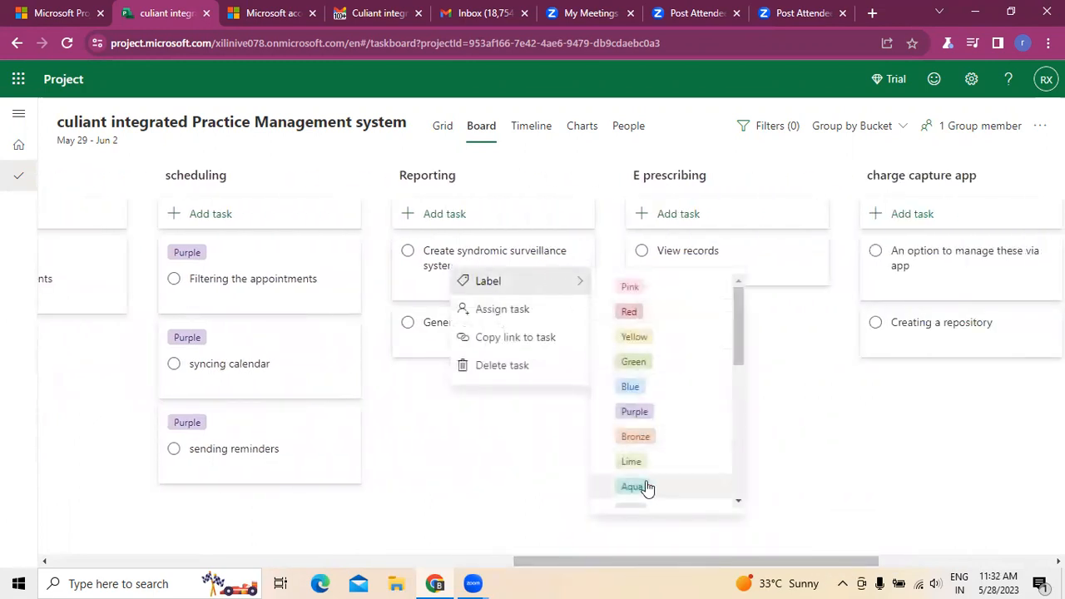
pyautogui.scroll(-2, 649, 498)
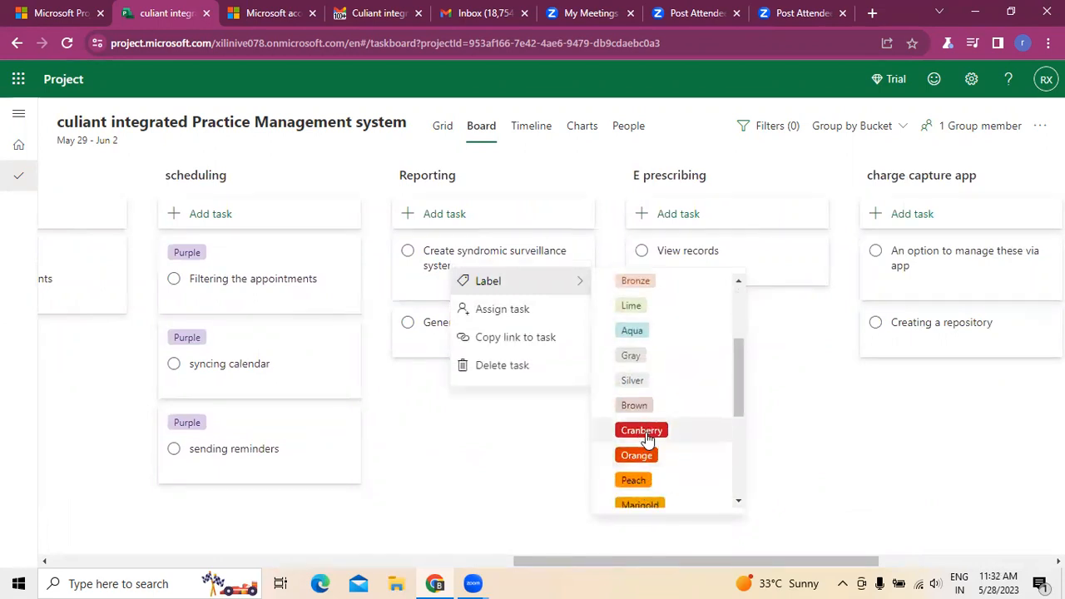
pyautogui.click(646, 430)
pyautogui.click(421, 429)
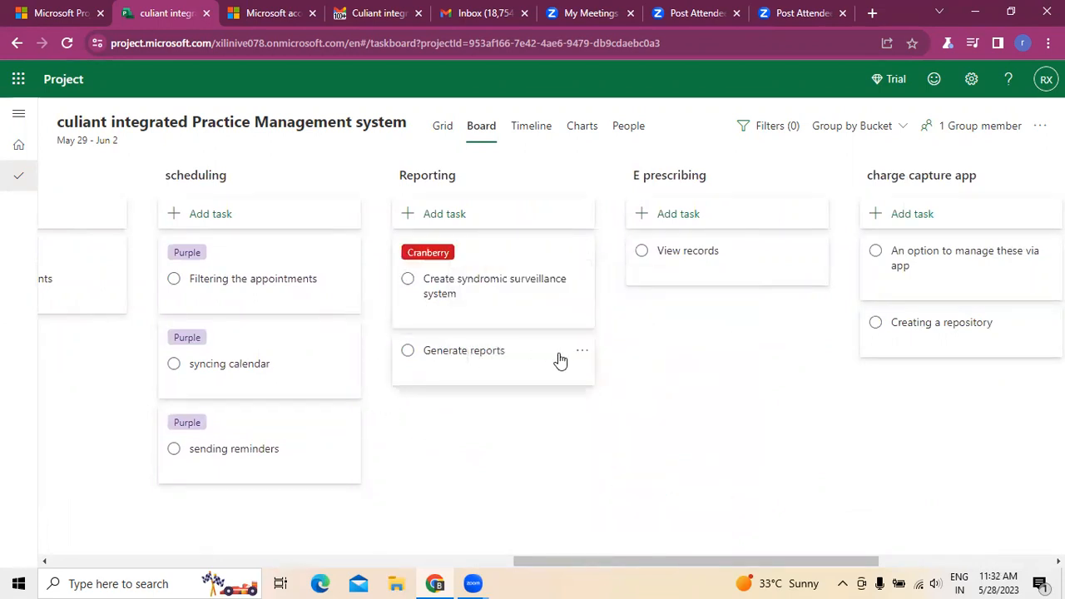
pyautogui.click(586, 356)
pyautogui.moveTo(564, 385)
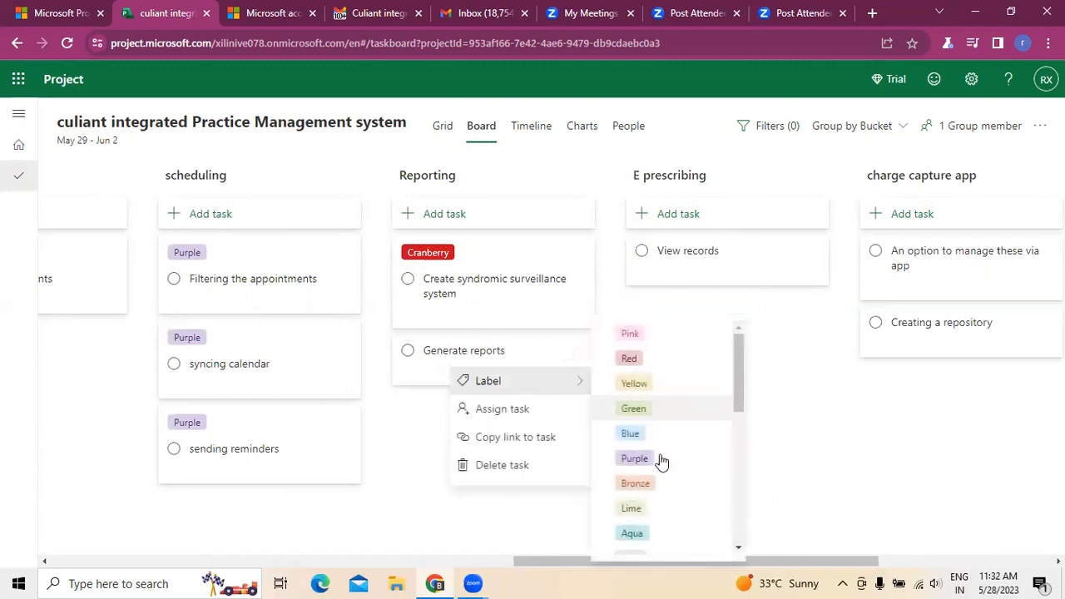
pyautogui.scroll(-3, 666, 466)
pyautogui.click(646, 399)
pyautogui.click(428, 502)
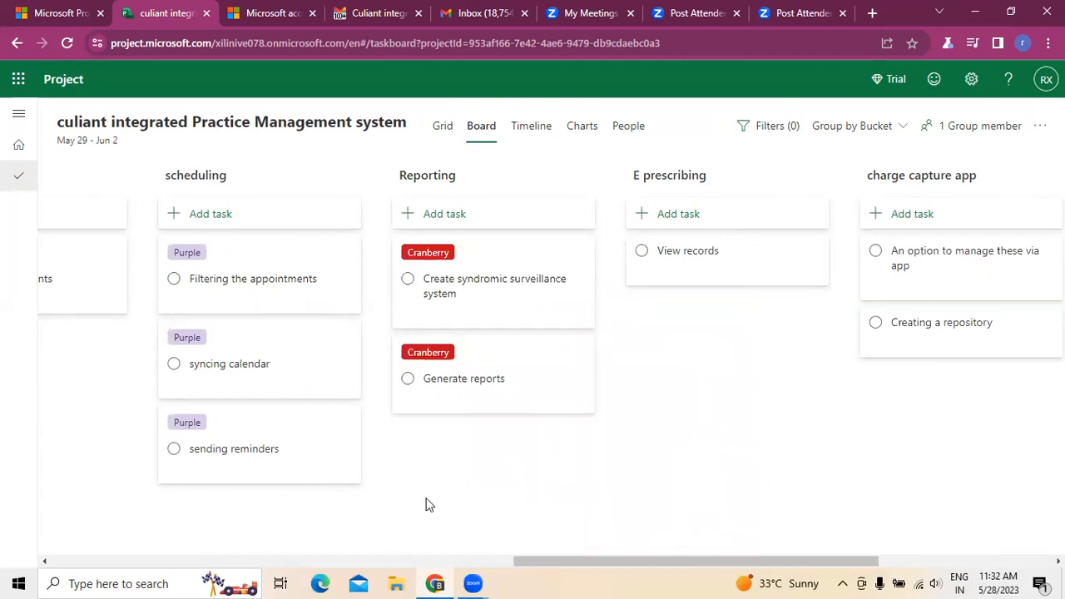
# Step: Give the "View records" task in the E prescribing bucket the Dark blue label
pyautogui.click(816, 253)
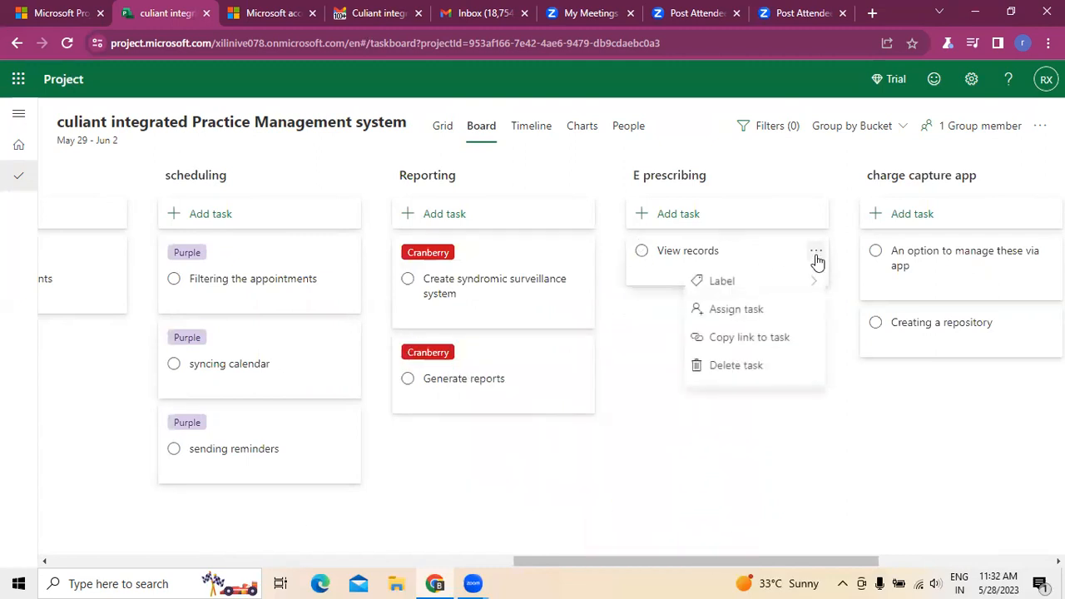
pyautogui.moveTo(791, 283)
pyautogui.scroll(-3, 897, 327)
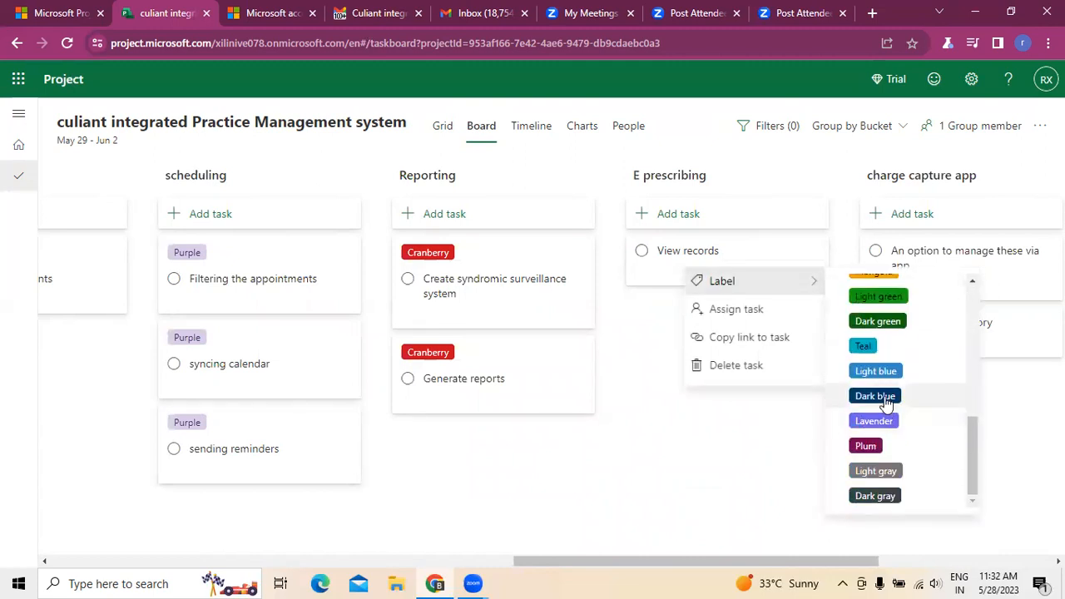
pyautogui.click(902, 397)
pyautogui.click(651, 482)
# Step: Apply the Teal label to "An option to manage these via app" and "Creating a repository" in the charge capture app bucket
pyautogui.moveTo(722, 560); pyautogui.dragTo(906, 557)
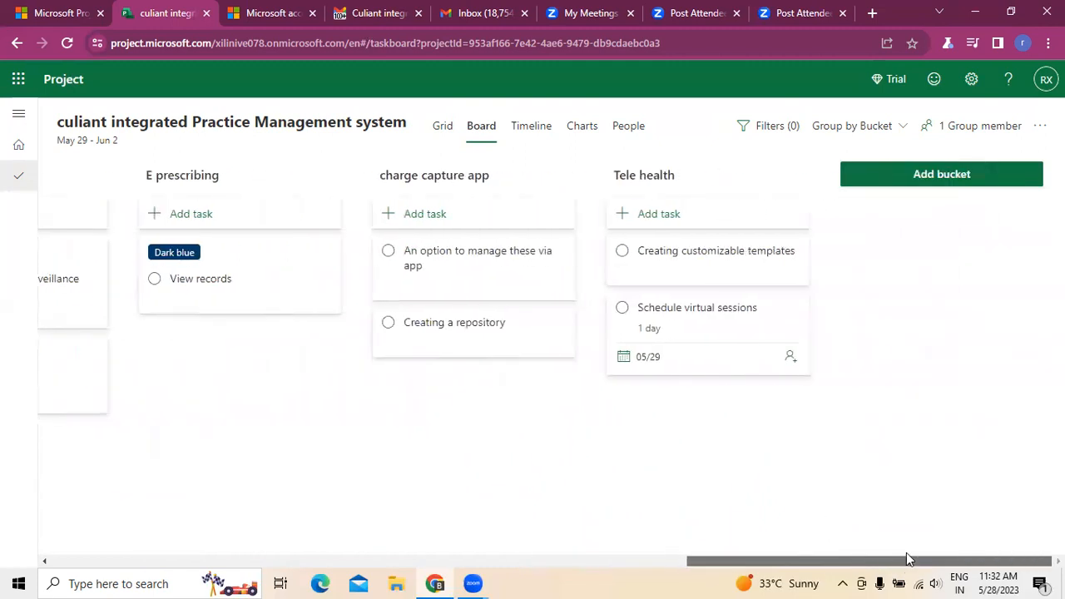
pyautogui.click(564, 252)
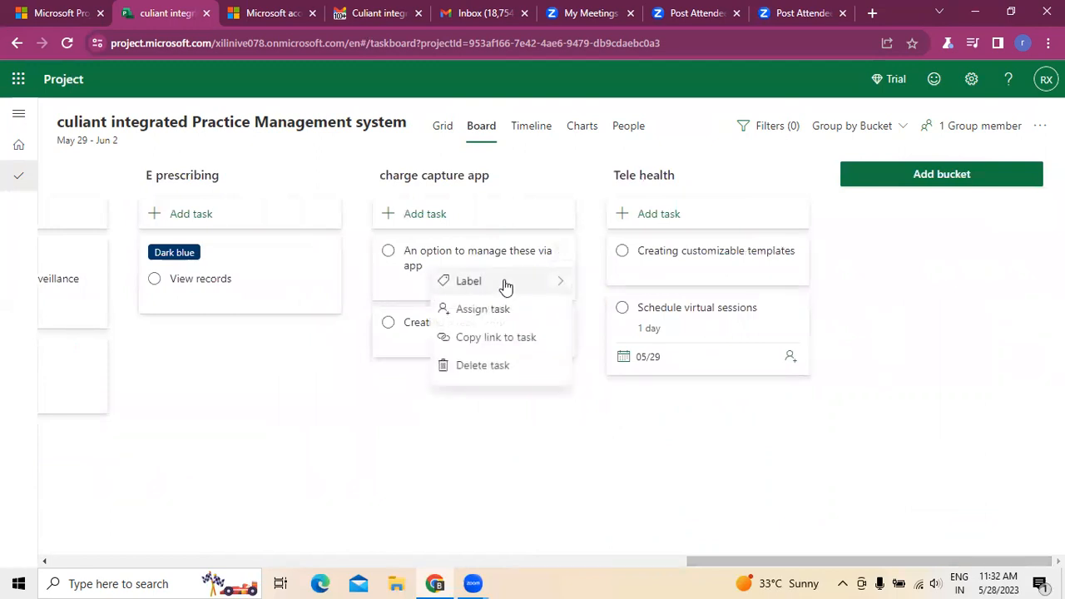
pyautogui.moveTo(504, 283)
pyautogui.scroll(-4, 643, 381)
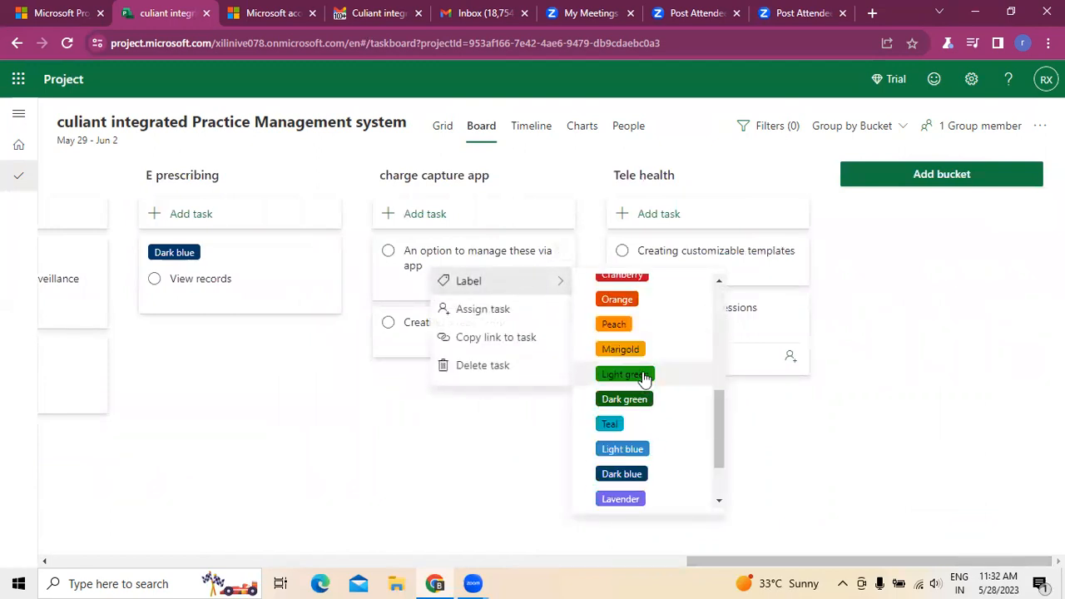
pyautogui.click(611, 424)
pyautogui.click(405, 399)
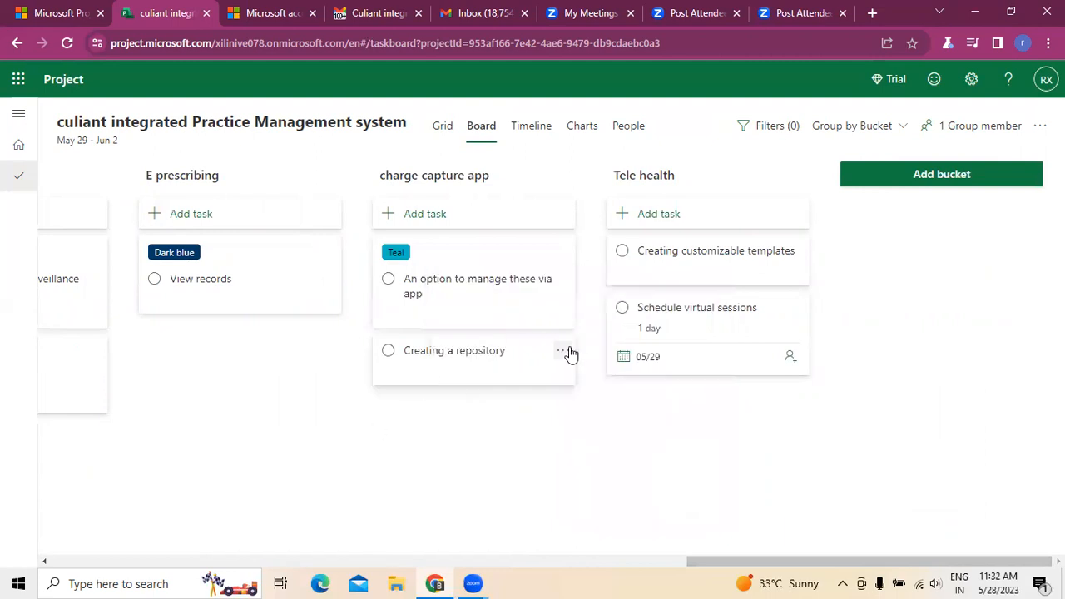
pyautogui.click(566, 350)
pyautogui.moveTo(557, 381)
pyautogui.scroll(-3, 639, 398)
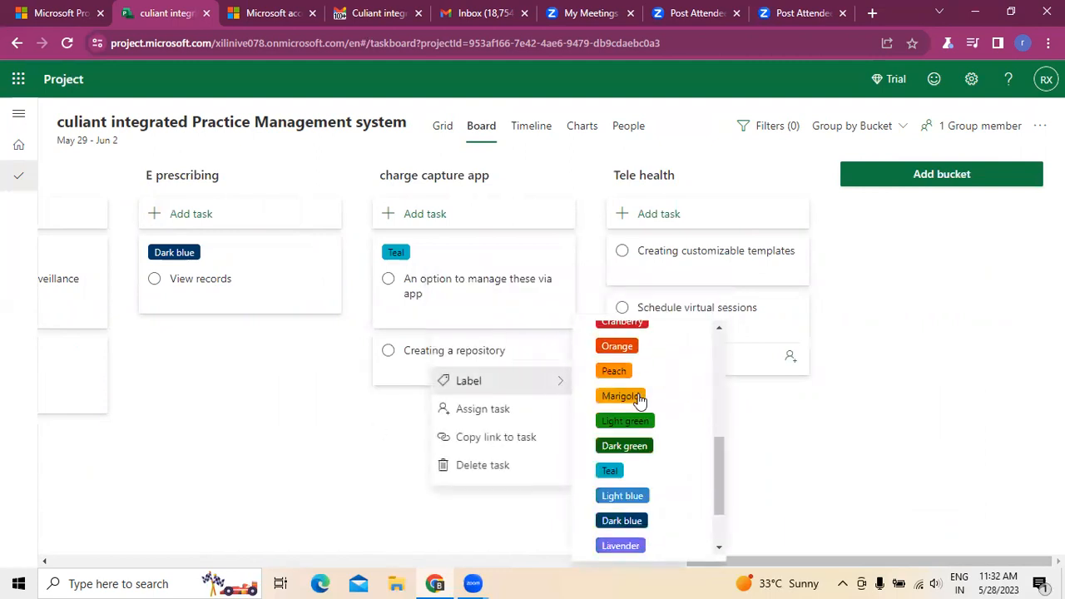
pyautogui.click(623, 471)
pyautogui.click(326, 486)
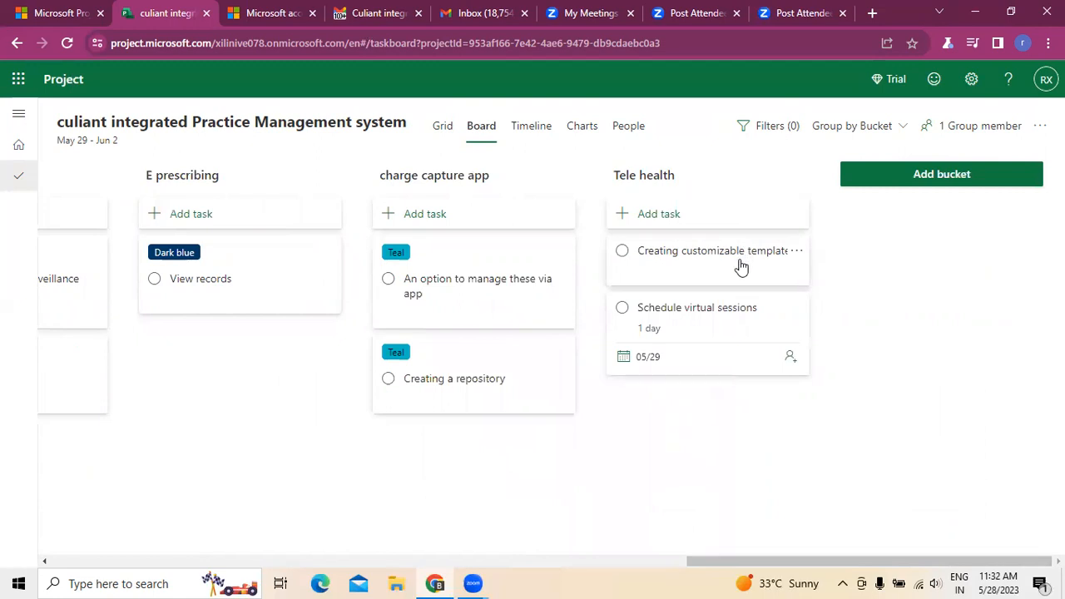
# Step: Apply the Lavender label to "Creating customizable templates" and "Schedule virtual sessions" in the Tele health bucket
pyautogui.click(800, 256)
pyautogui.moveTo(769, 289)
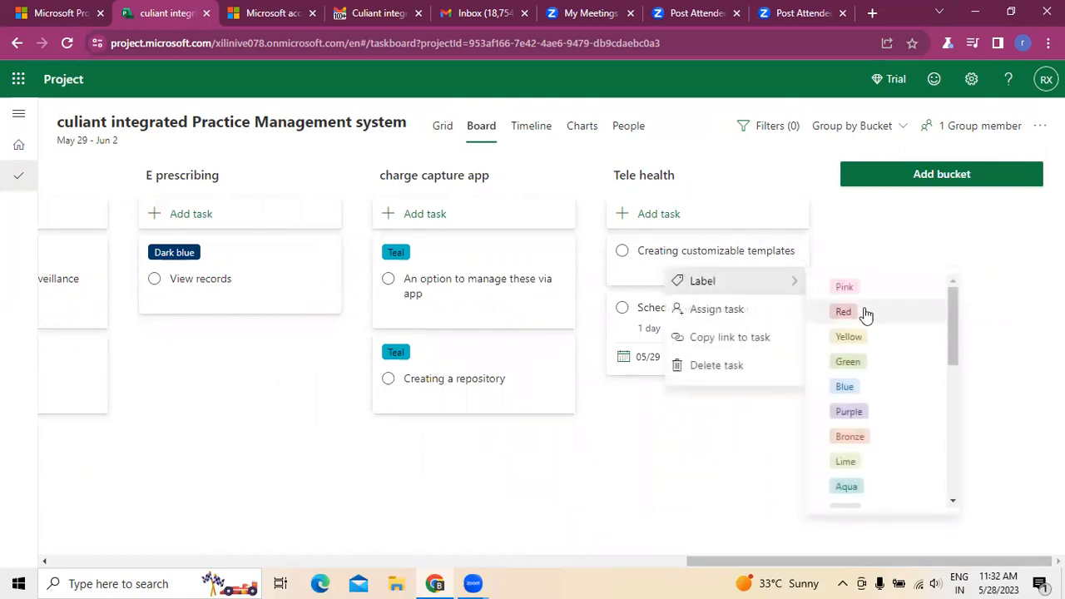
pyautogui.scroll(-5, 865, 333)
pyautogui.click(854, 421)
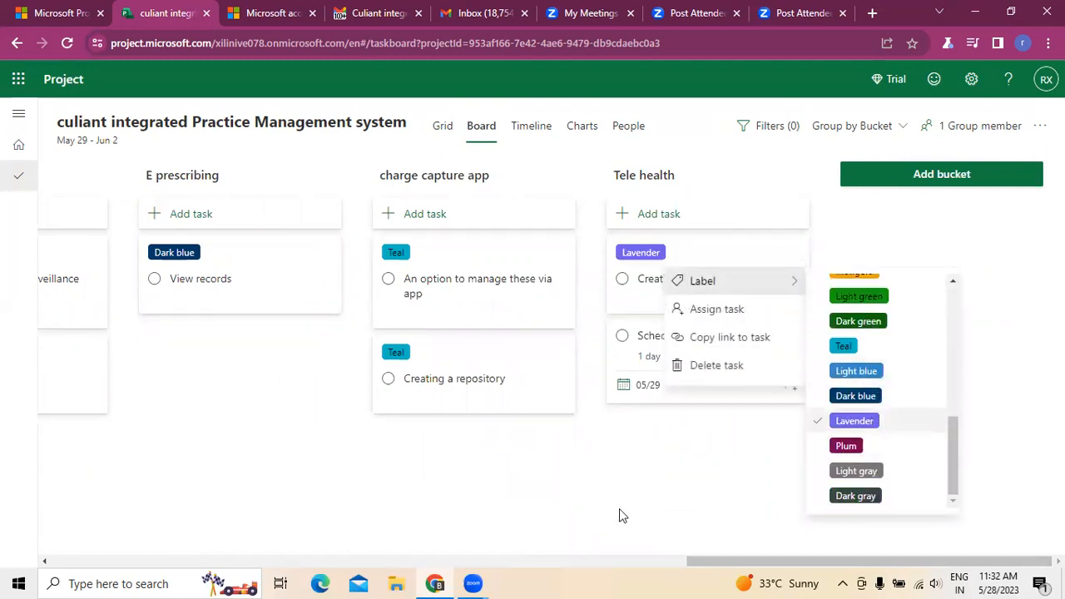
pyautogui.click(583, 507)
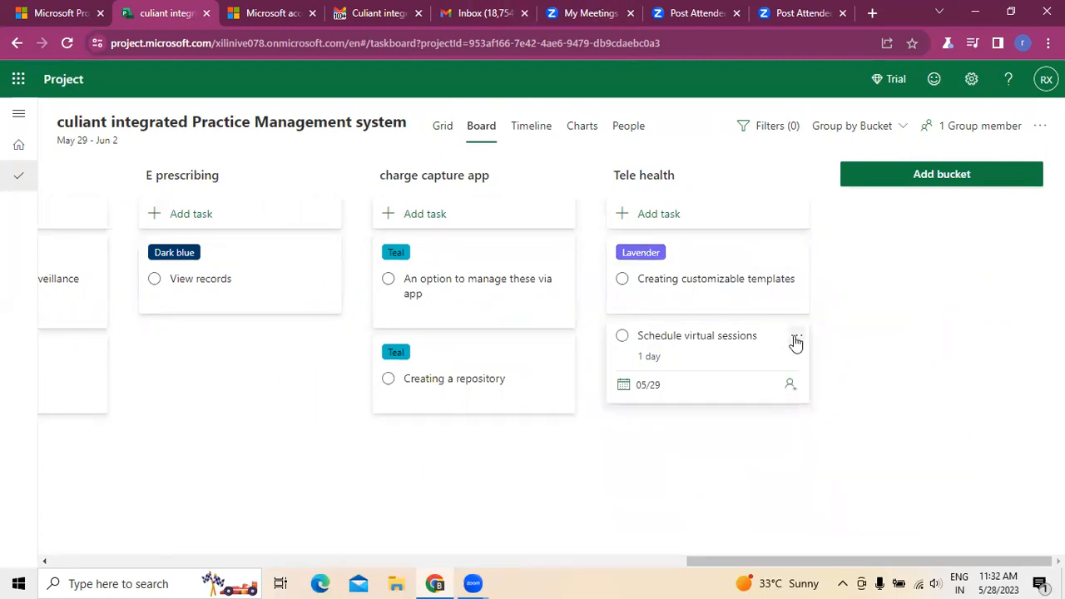
pyautogui.click(796, 336)
pyautogui.moveTo(796, 373)
pyautogui.scroll(-1, 869, 385)
pyautogui.scroll(-5, 866, 382)
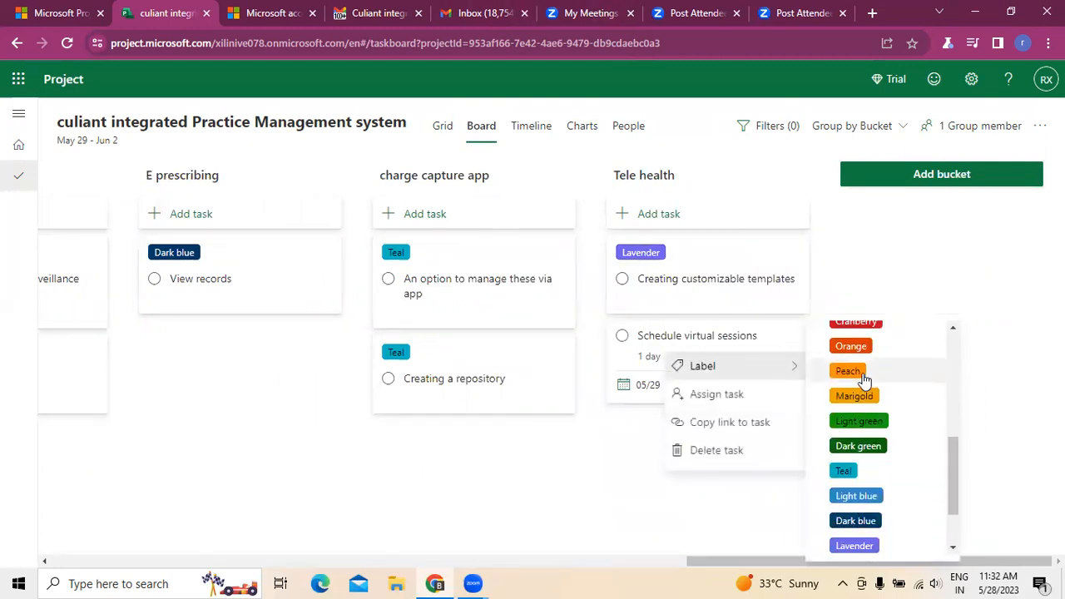
pyautogui.click(874, 545)
pyautogui.click(608, 499)
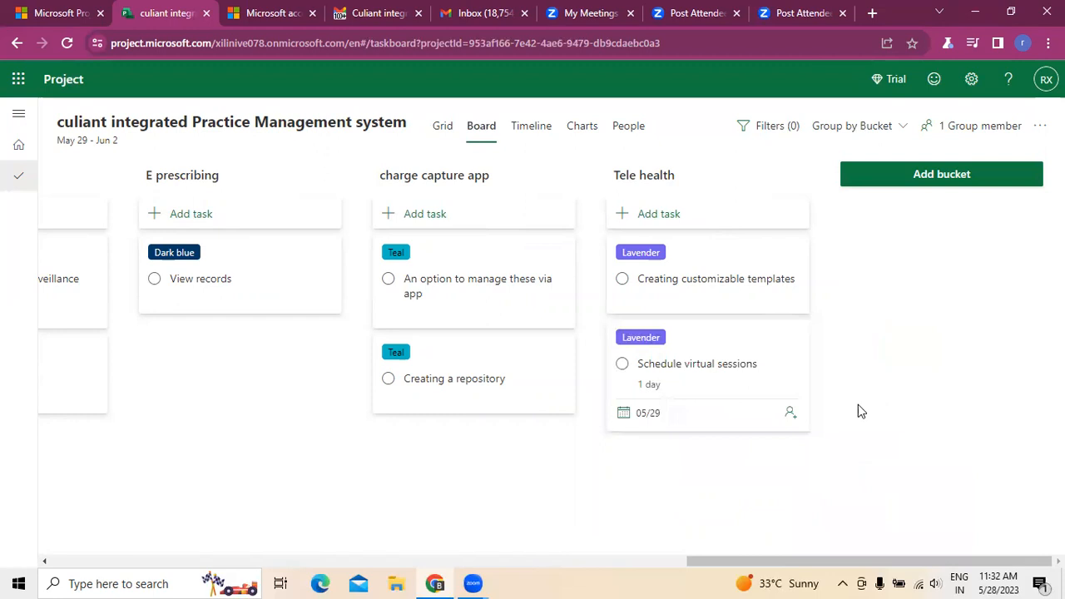
pyautogui.moveTo(704, 568); pyautogui.dragTo(2, 504)
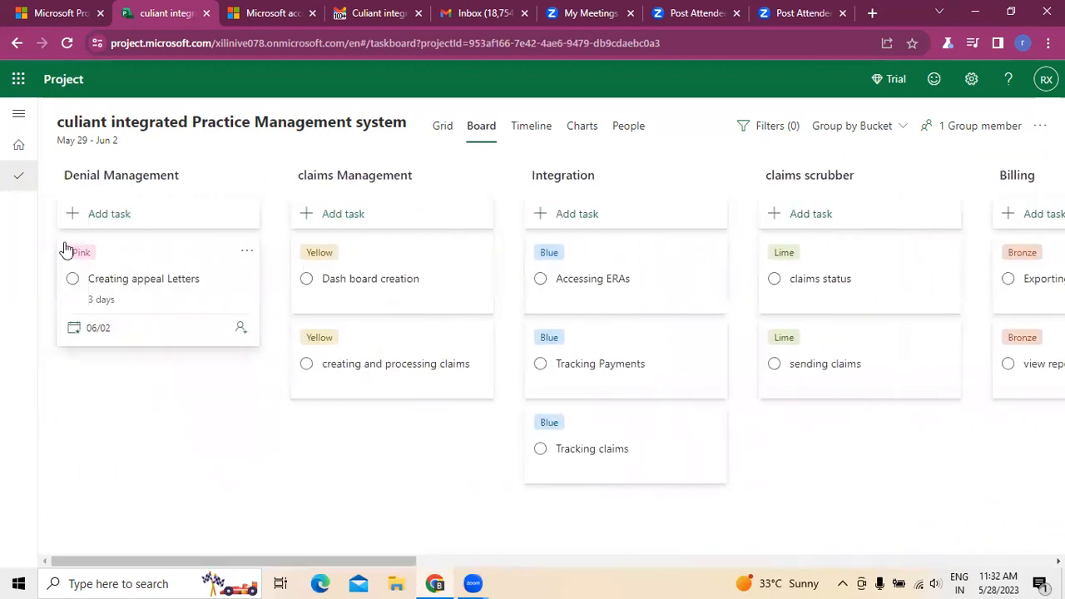
# Step: Review the task details of "creating an account" and its subtask "Creating appeal Letters" from the project's timeline view
pyautogui.click(517, 127)
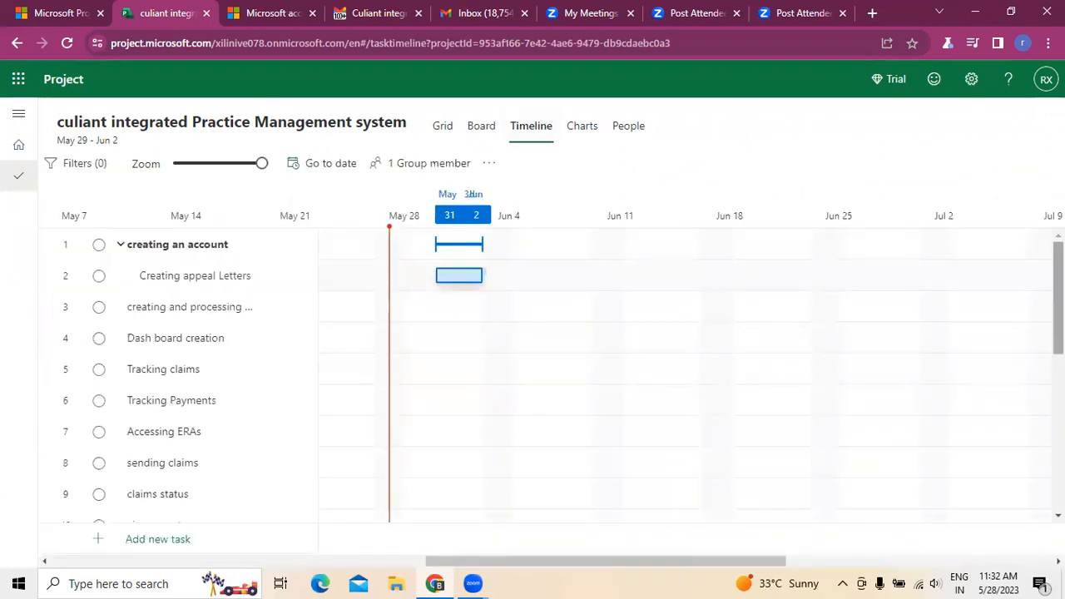
pyautogui.click(458, 251)
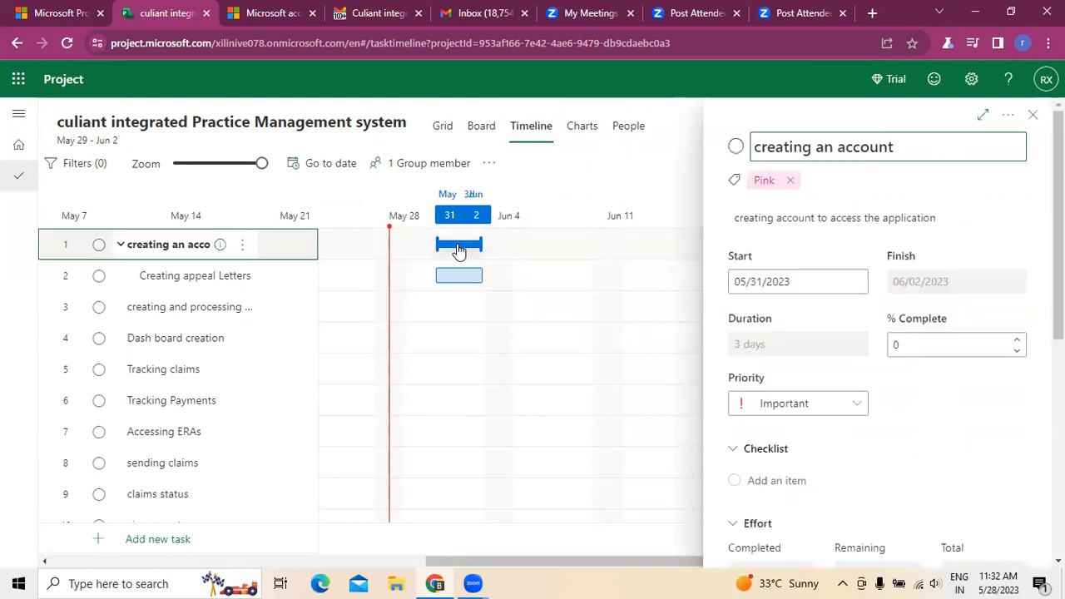
pyautogui.click(459, 277)
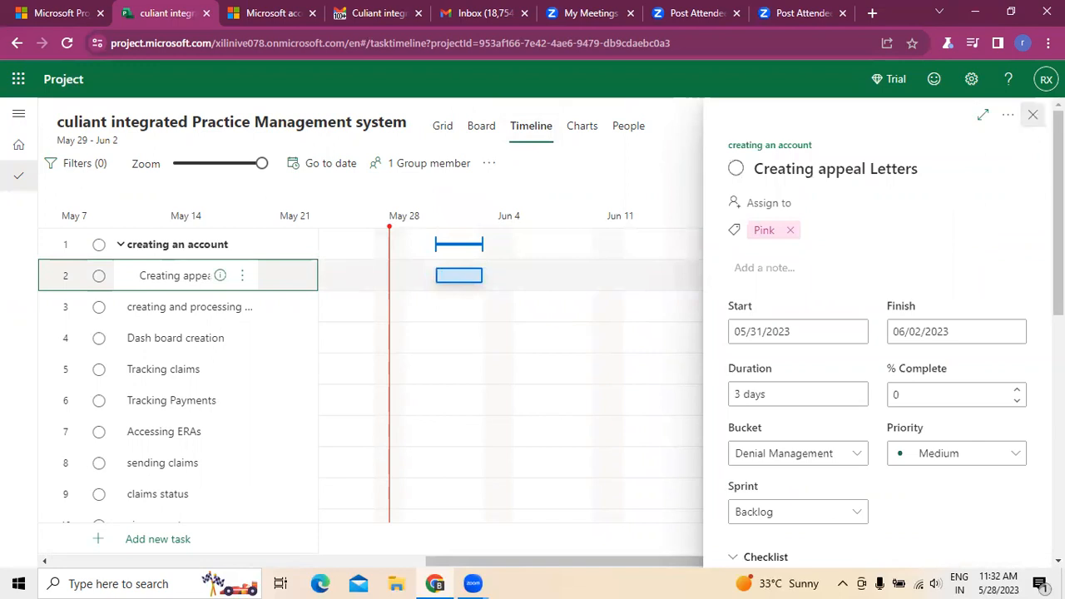
pyautogui.click(1033, 115)
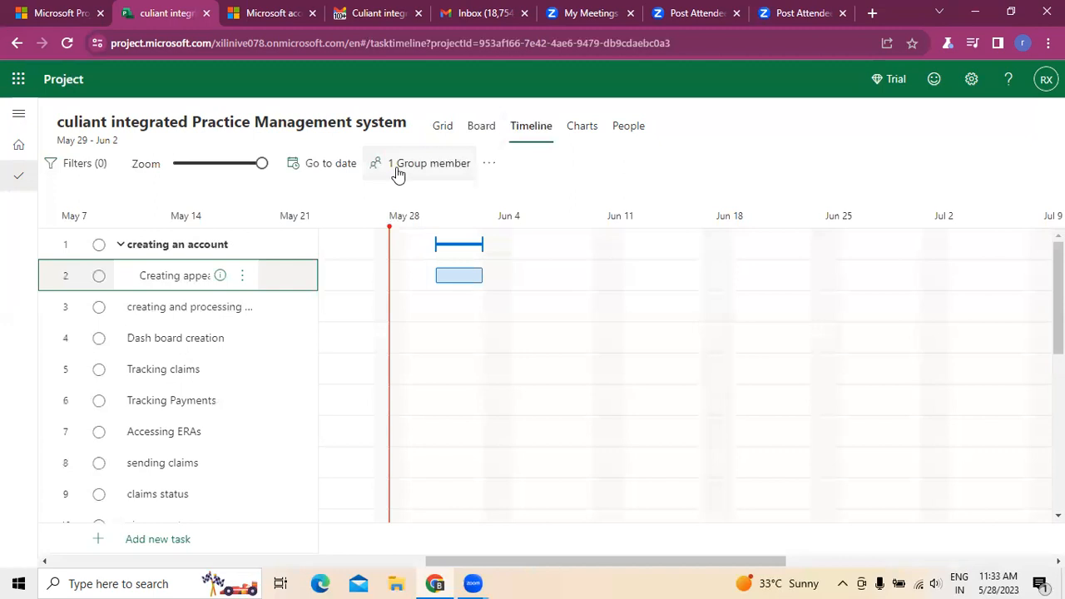
# Step: Check who belongs to the project's group, and examine the task status and bucket charts
pyautogui.click(454, 171)
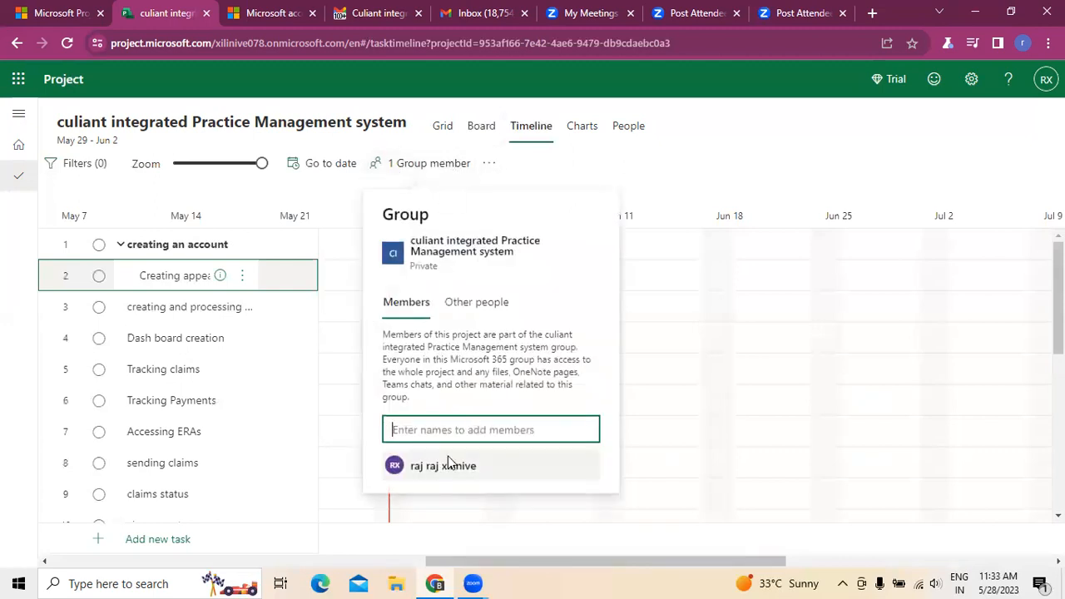
pyautogui.click(692, 173)
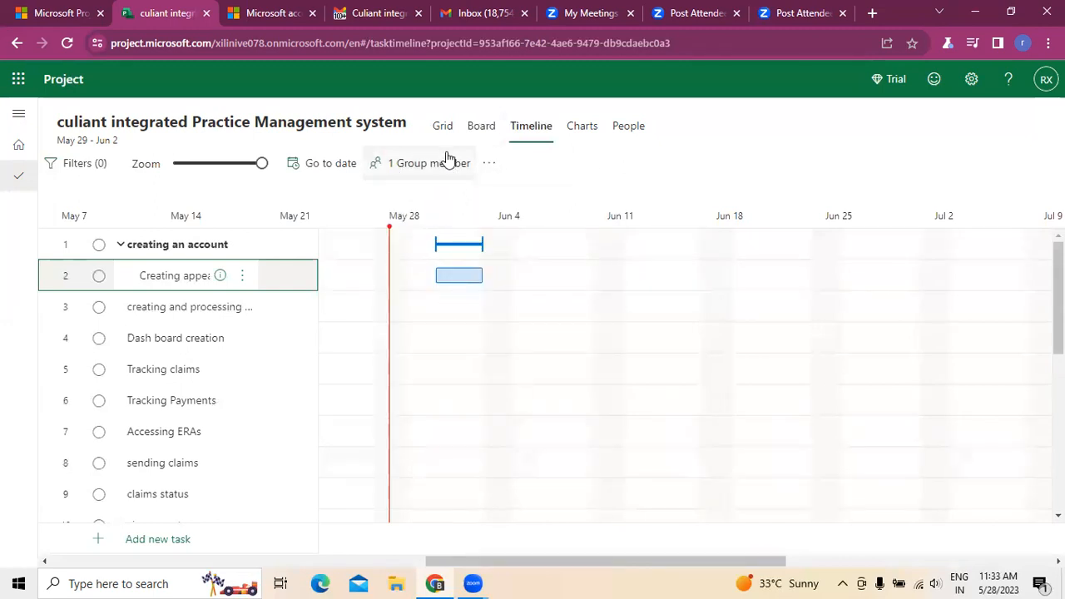
pyautogui.click(583, 126)
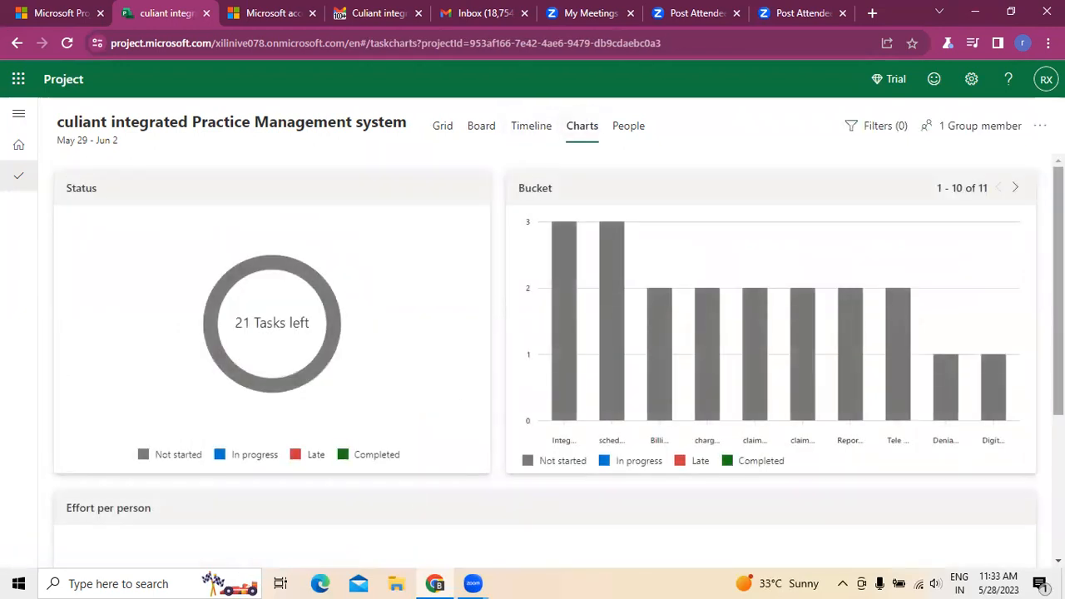
pyautogui.moveTo(254, 346)
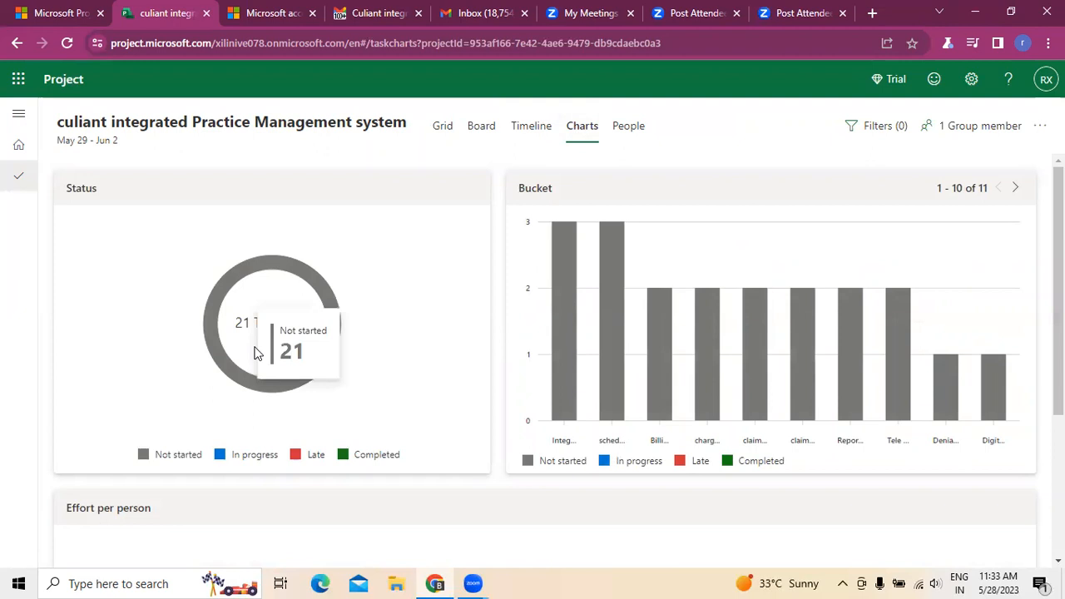
# Step: Review the labelled tasks on the board and look through the full task list in the grid view
pyautogui.click(477, 130)
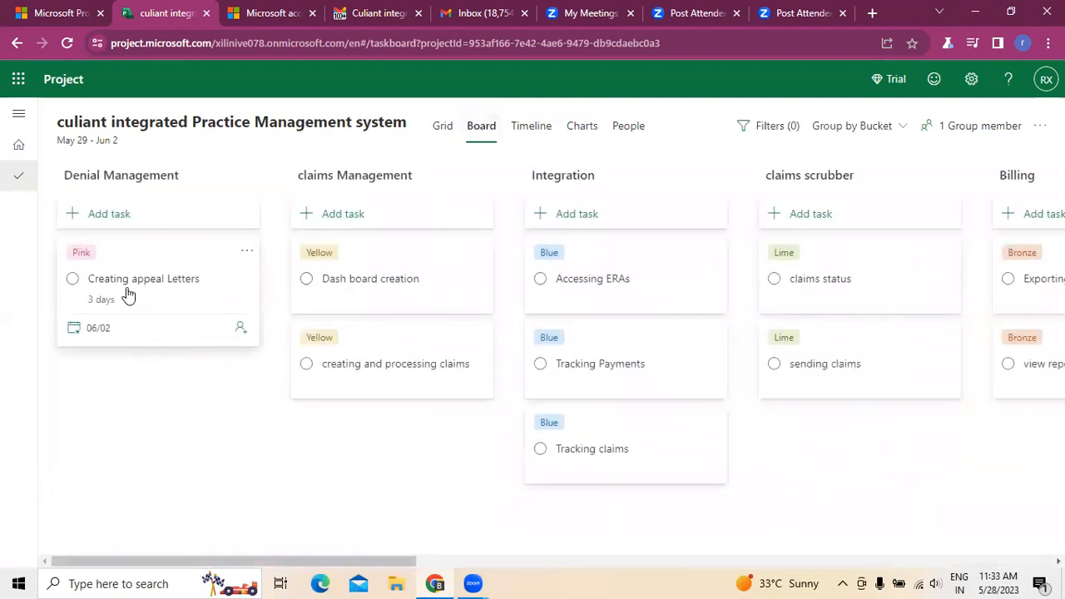
pyautogui.click(441, 131)
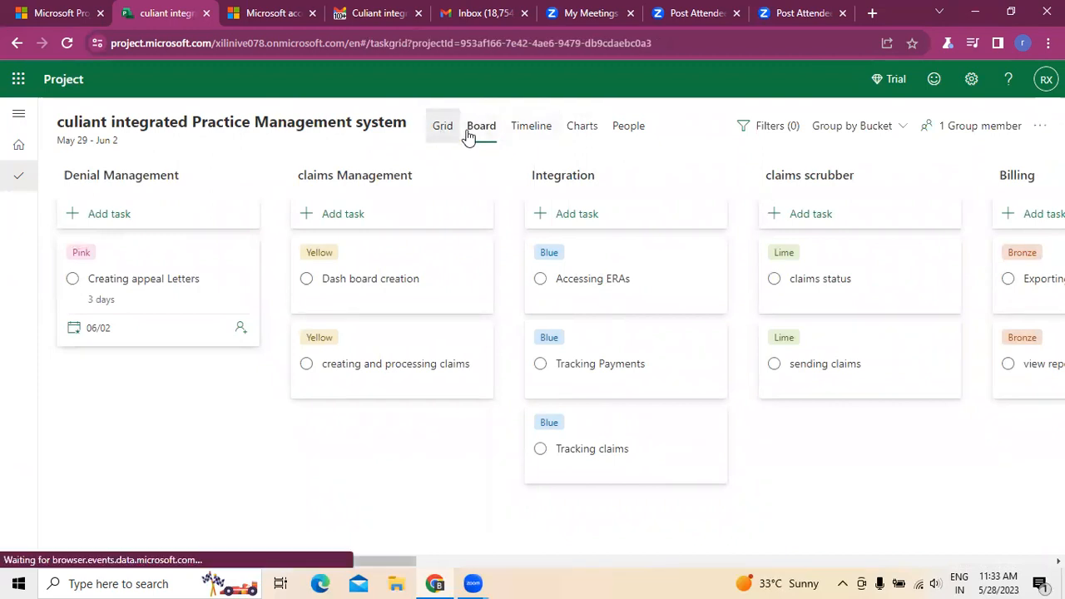
pyautogui.scroll(-4, 311, 375)
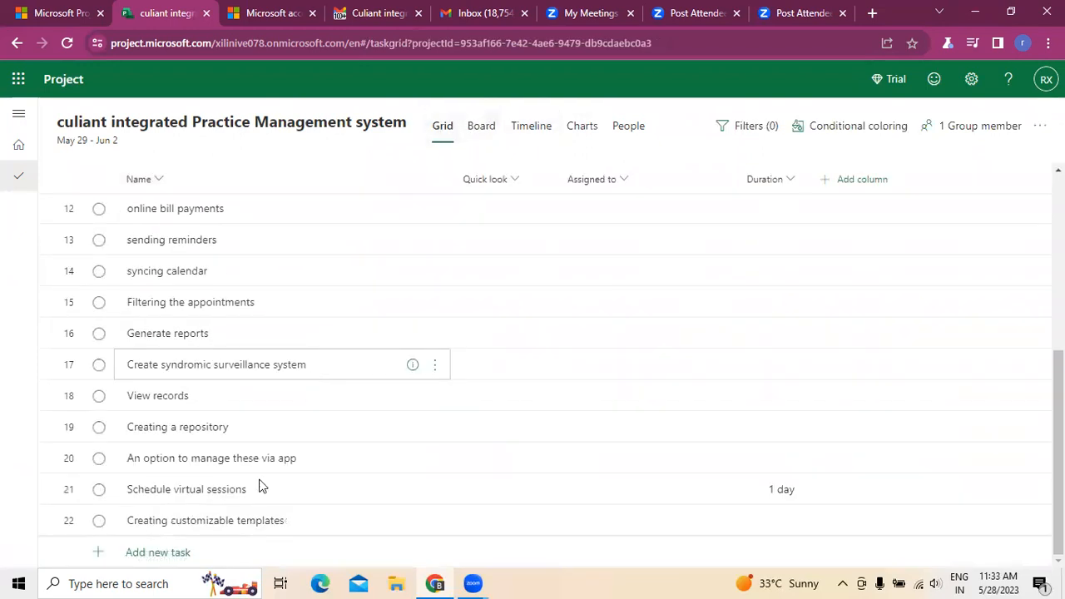
pyautogui.scroll(4, 265, 534)
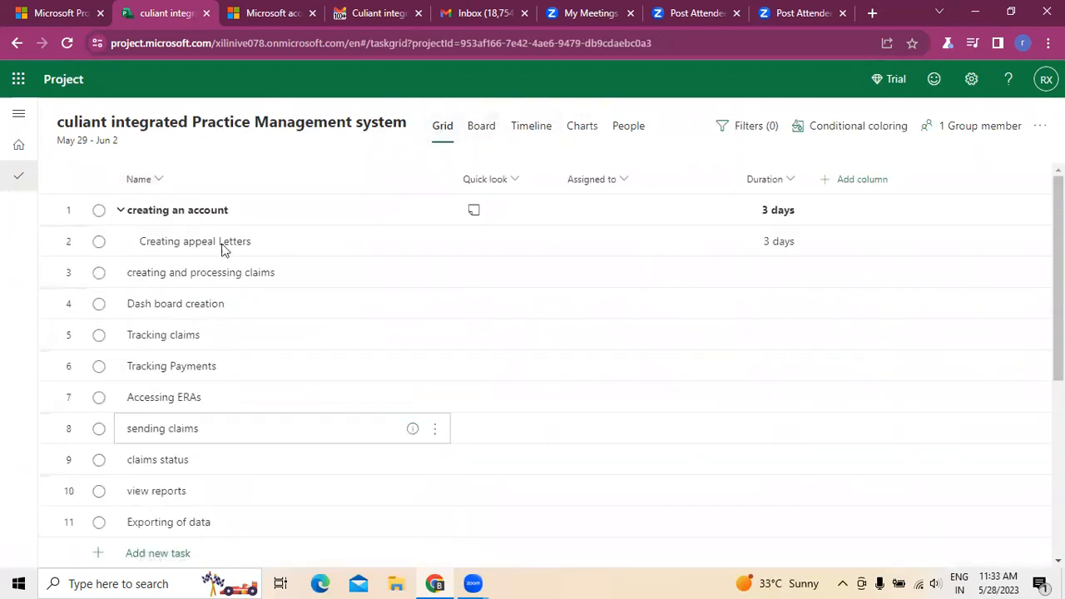
# Step: Review the scheduled tasks on the timeline and look over the project's status, bucket and effort charts
pyautogui.click(526, 131)
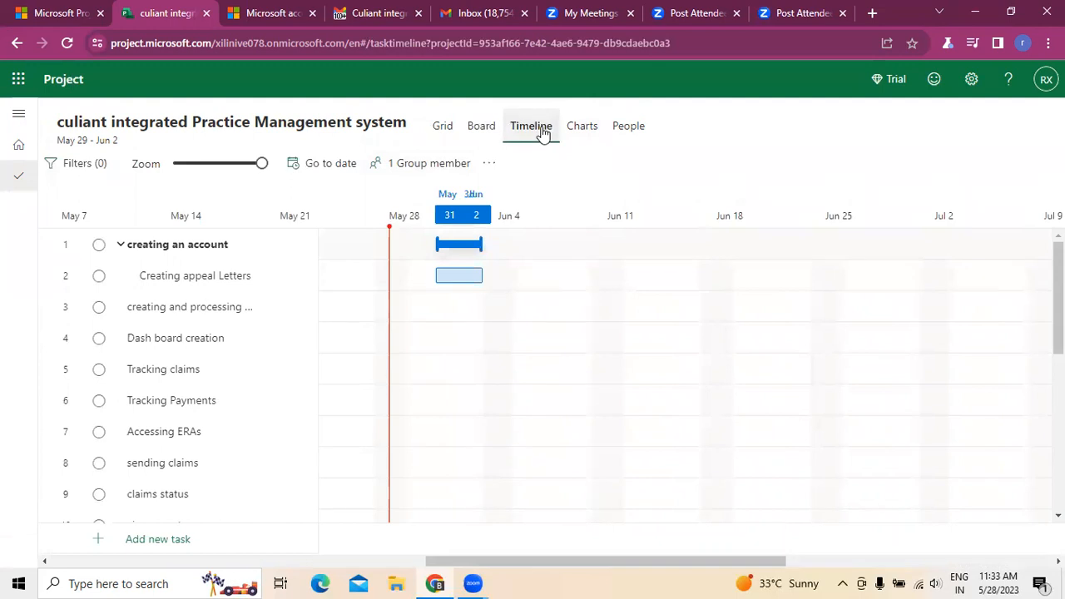
pyautogui.click(587, 127)
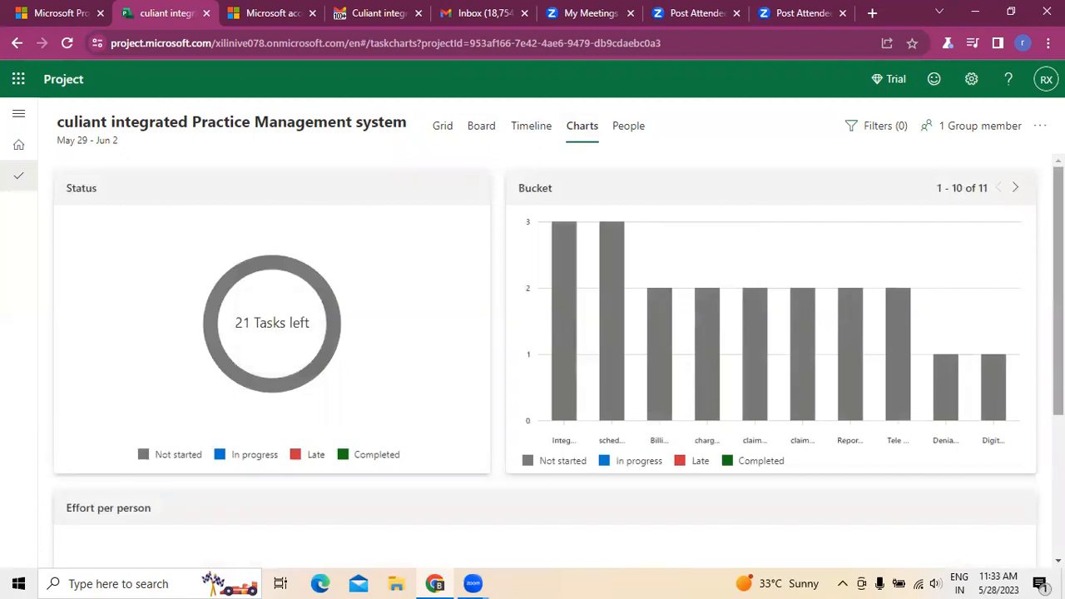
pyautogui.scroll(-3, 385, 422)
pyautogui.scroll(3, 378, 419)
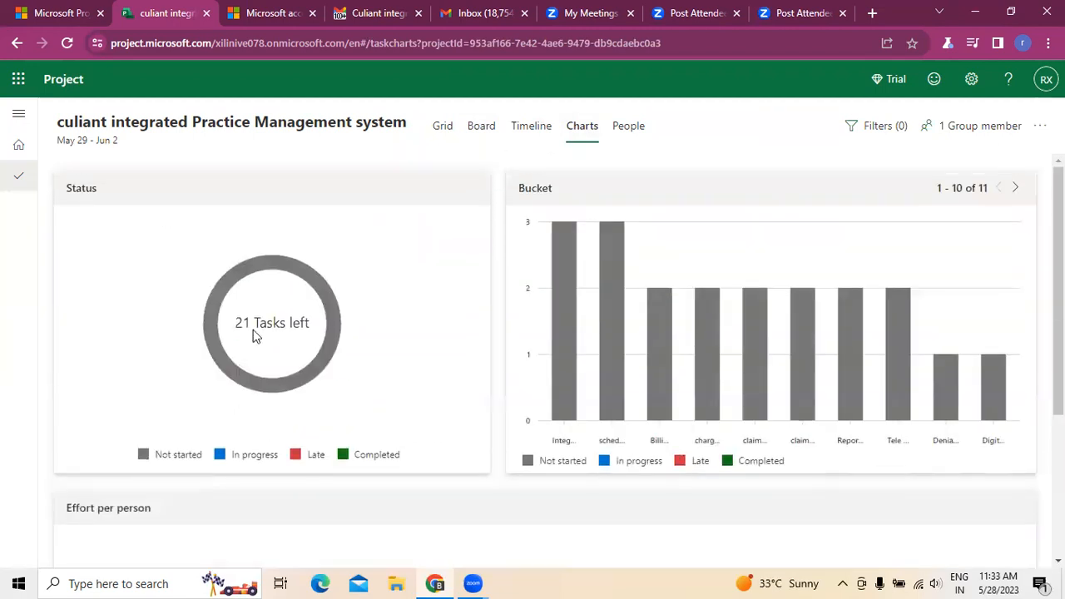